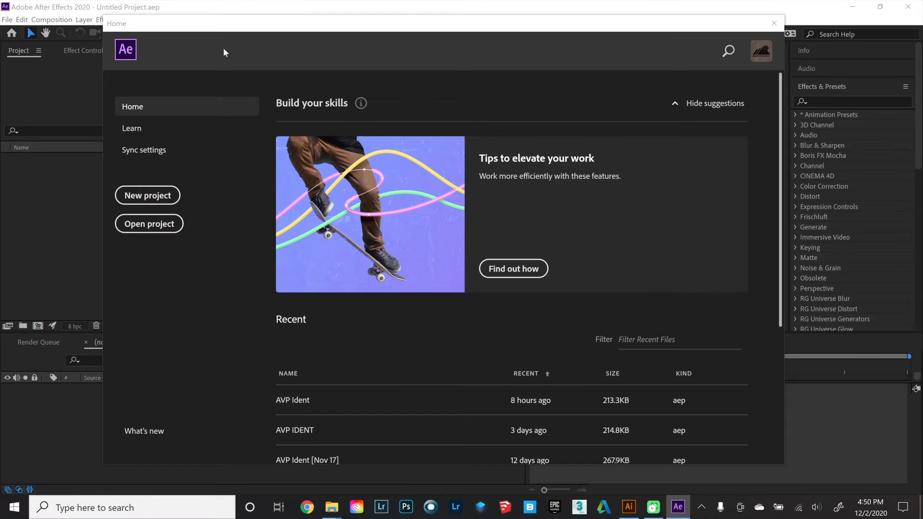
Create a new project and save it as "mountain mograph" in the Mountain Mograph folder inside Advanced Video.
left_click(142, 198)
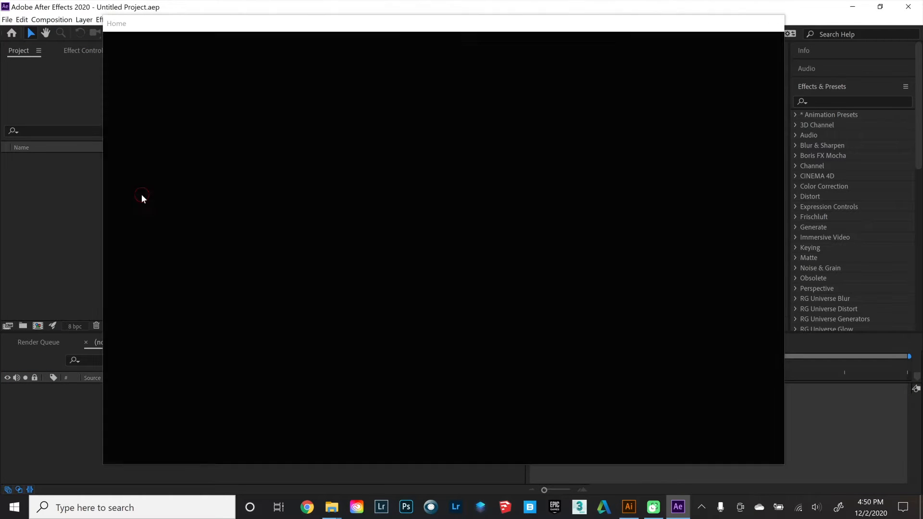
left_click(7, 19)
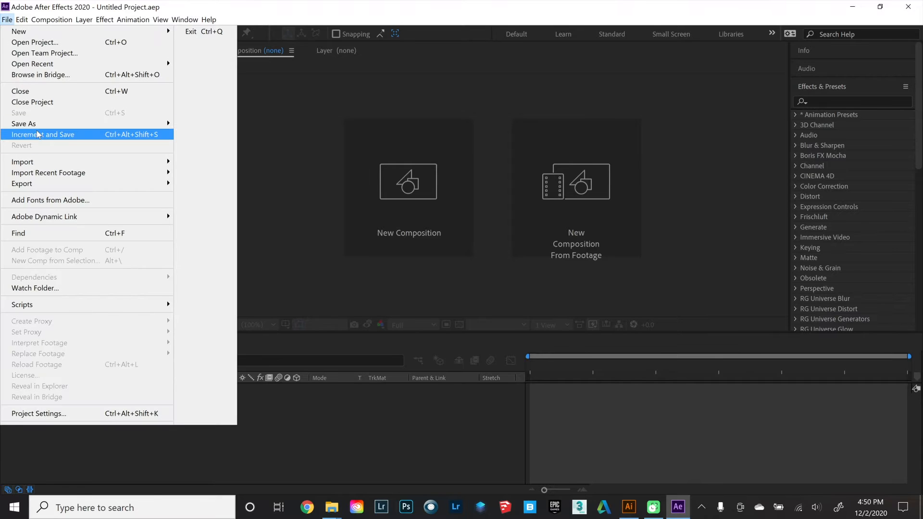
mouse_move(29, 124)
left_click(204, 124)
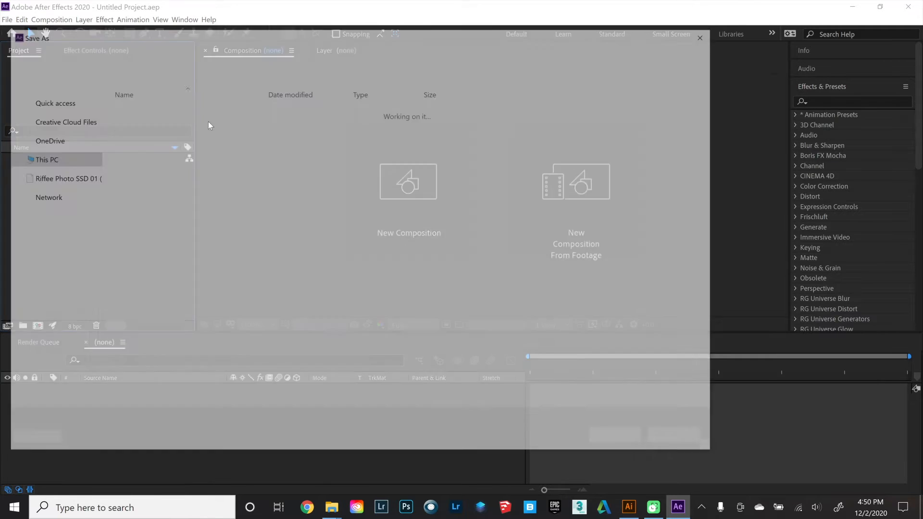
type("mountain mograph")
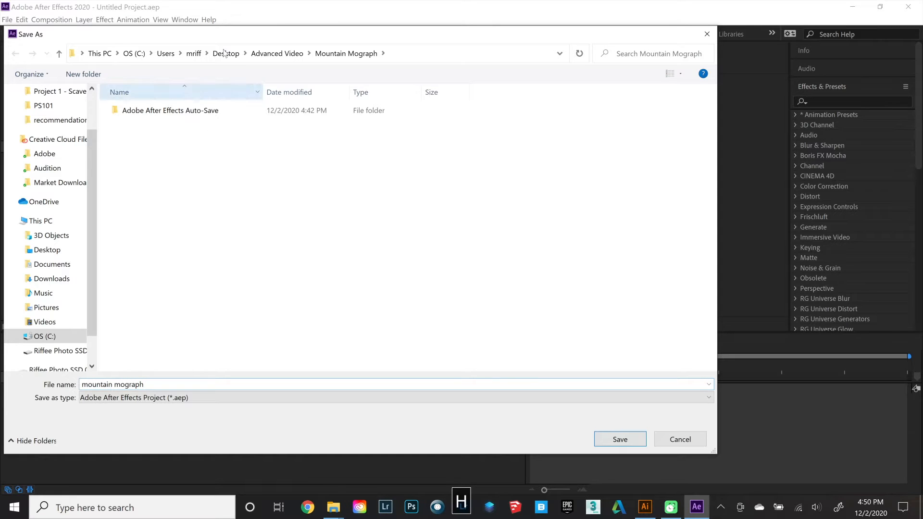
left_click(277, 54)
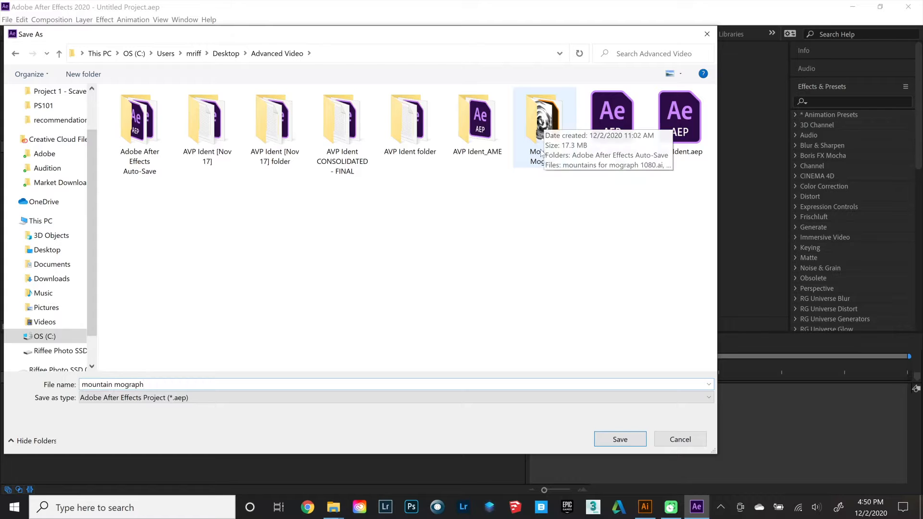
double_click(538, 120)
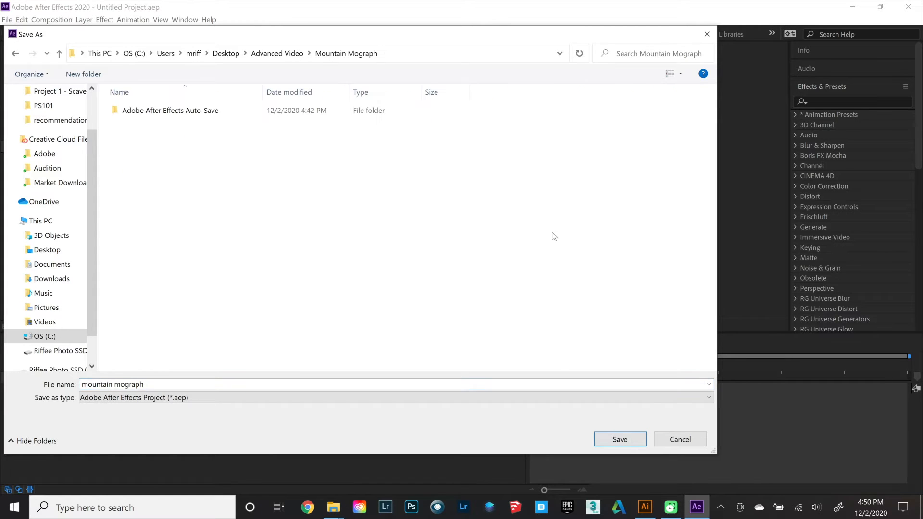
left_click(623, 440)
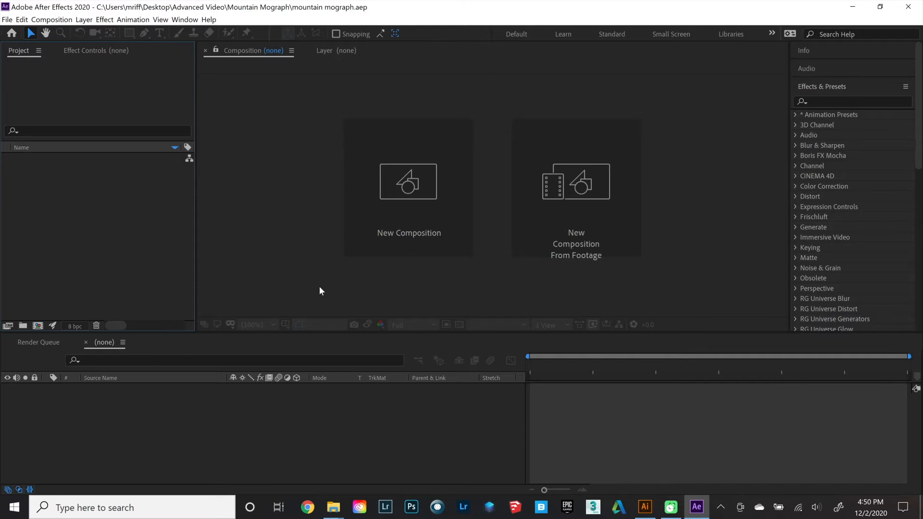
Create a new composition named "MAIN mountain mograph" with the existing 1920 x 1080 settings.
left_click(401, 191)
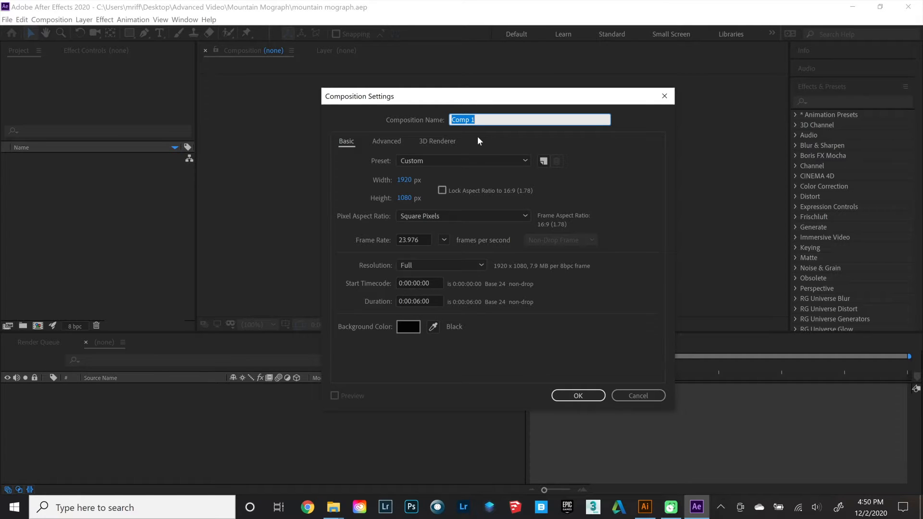
type("MA")
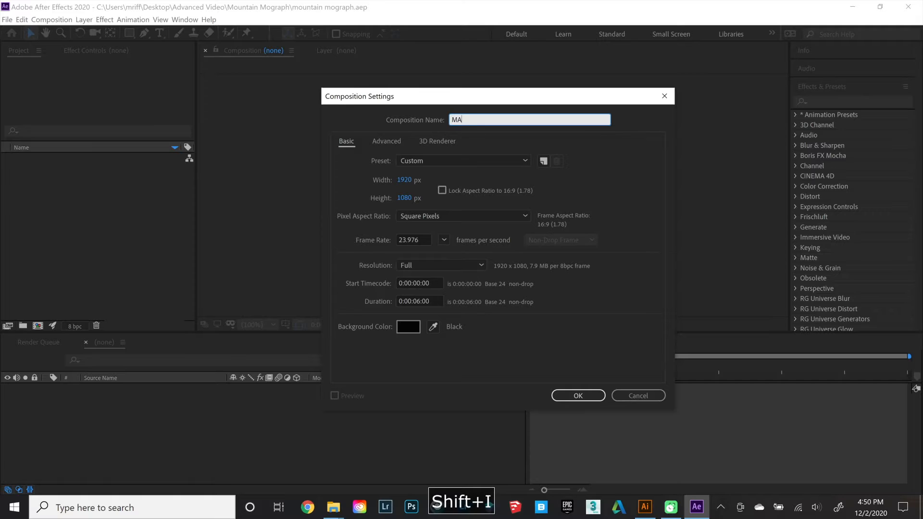
type("IN m")
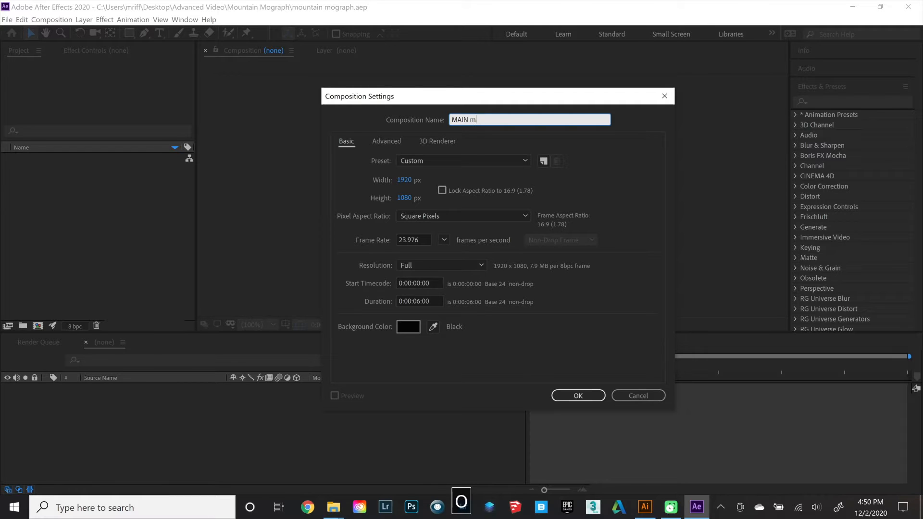
type("ountain mograph")
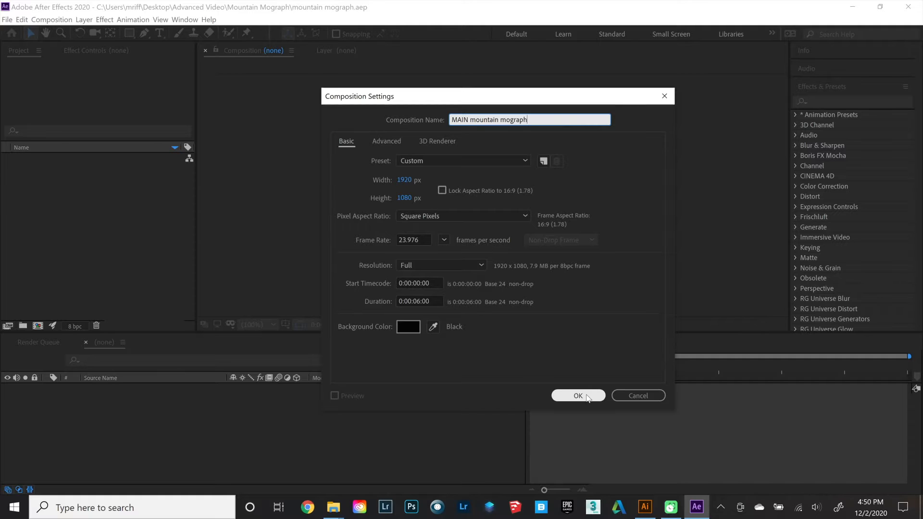
left_click(564, 394)
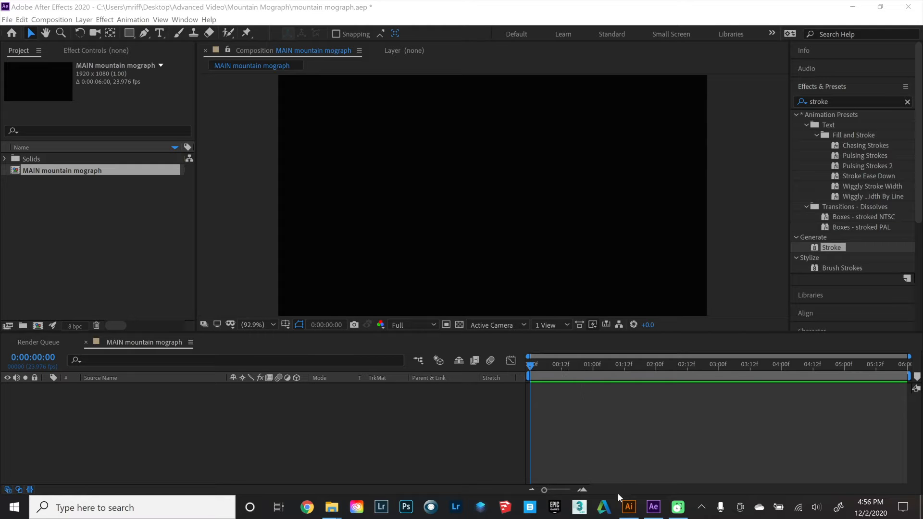
Switch to Illustrator and examine how the mountain artwork is layered by hiding and restoring the shadow, outline and highlight layers.
left_click(629, 507)
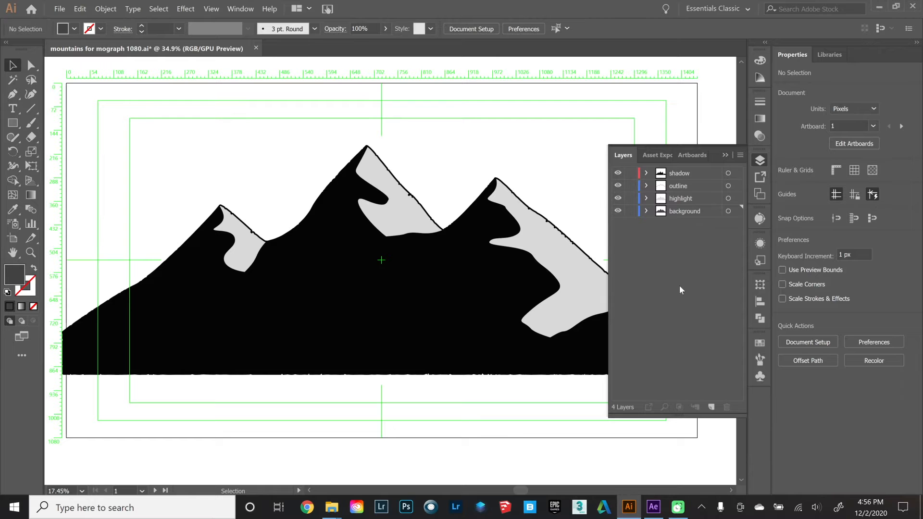
left_click(725, 155)
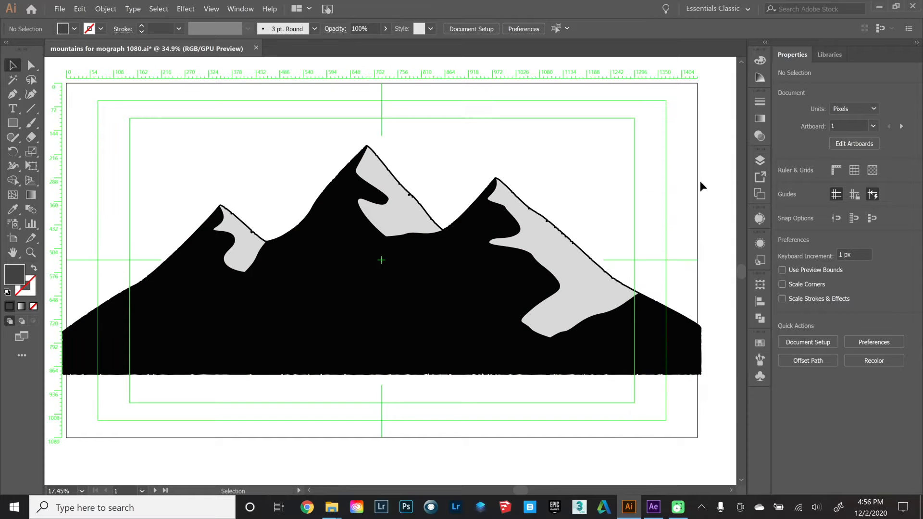
left_click(760, 160)
left_click(618, 173)
left_click(618, 186)
left_click(618, 198)
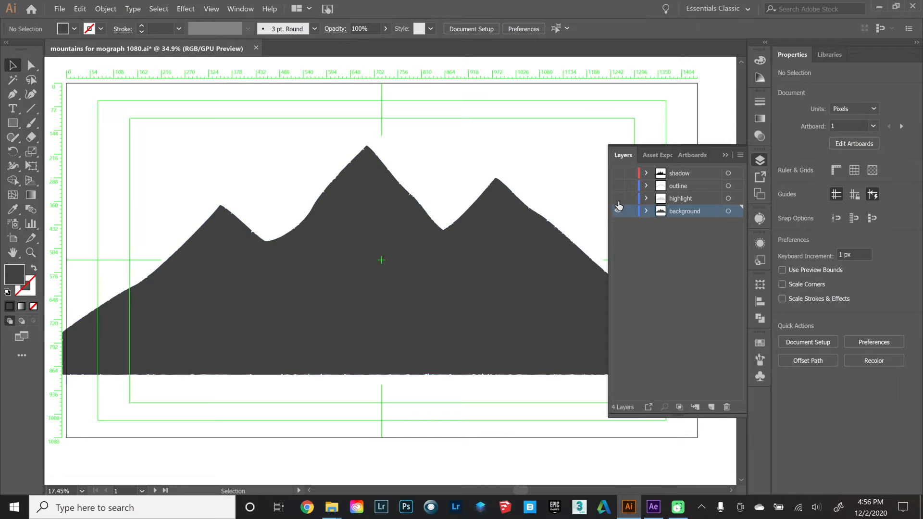
left_click(618, 198)
left_click(618, 186)
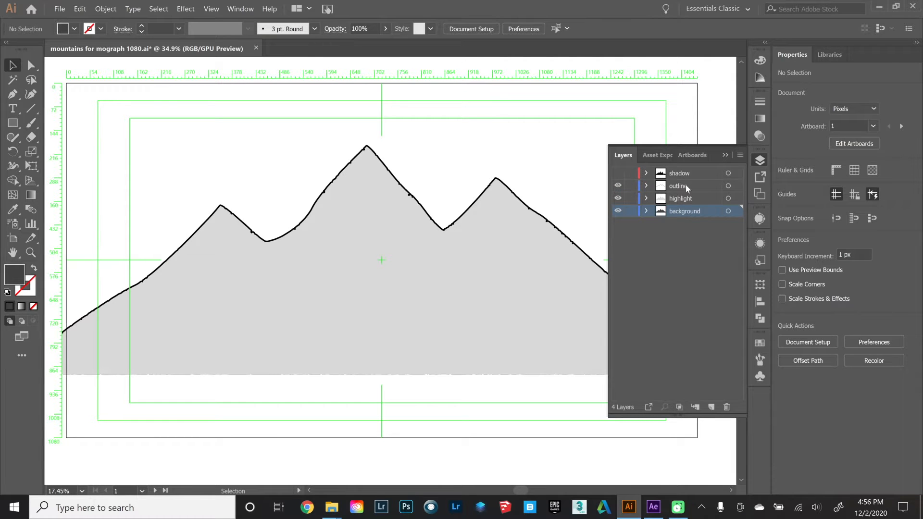
left_click(619, 173)
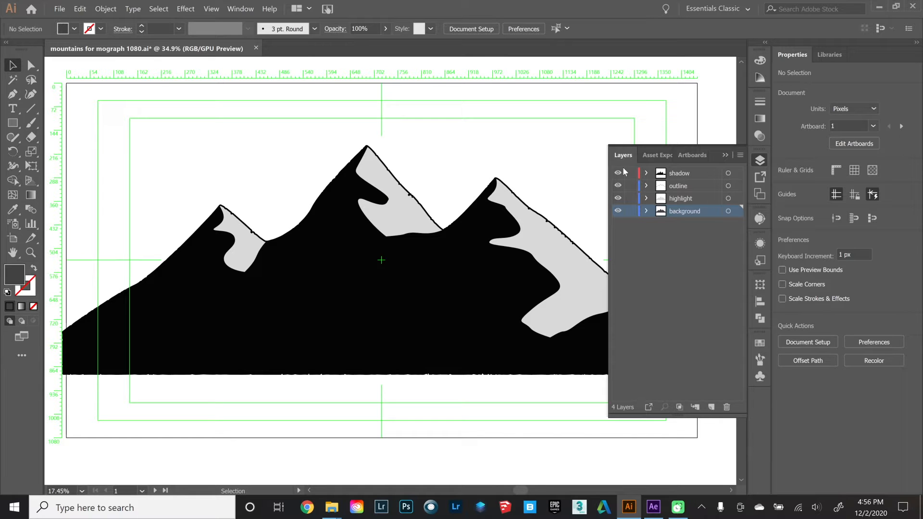
Select all of the mountain artwork paths and copy them.
left_click(232, 142)
key("ctrl+a")
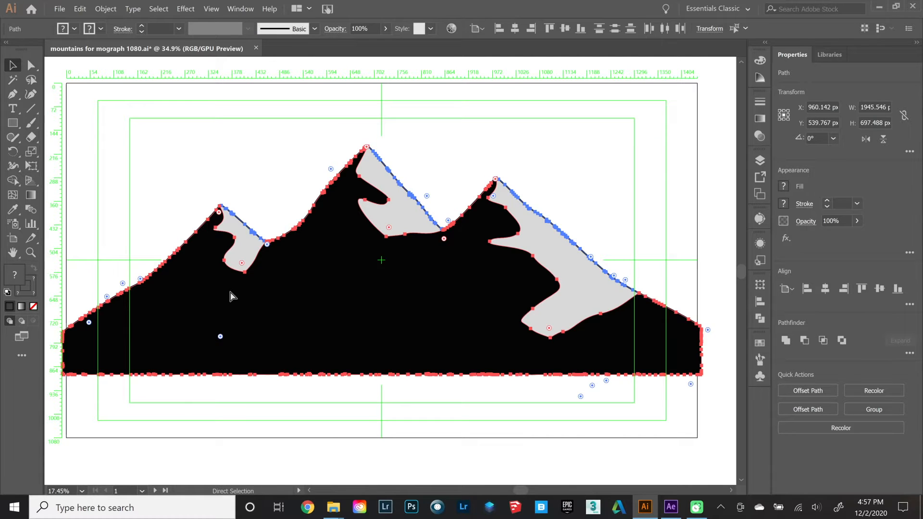
key("ctrl+c")
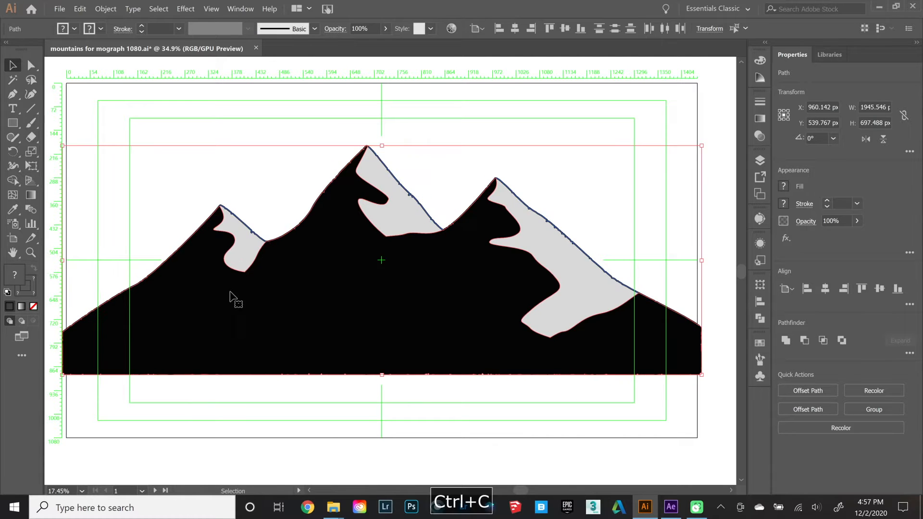
Switch back to After Effects and add a solid named "mountain outline" in the dark gray-cyan colour 37504C.
left_click(671, 509)
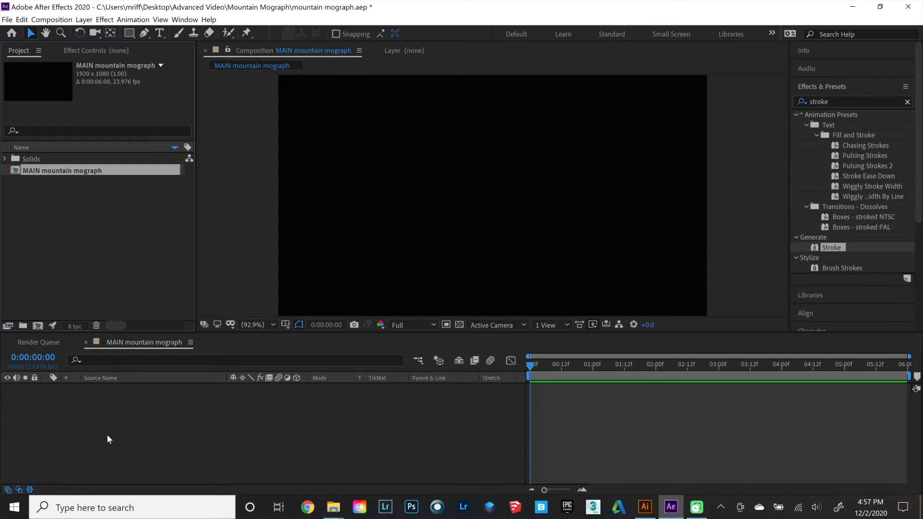
right_click(157, 401)
mouse_move(206, 307)
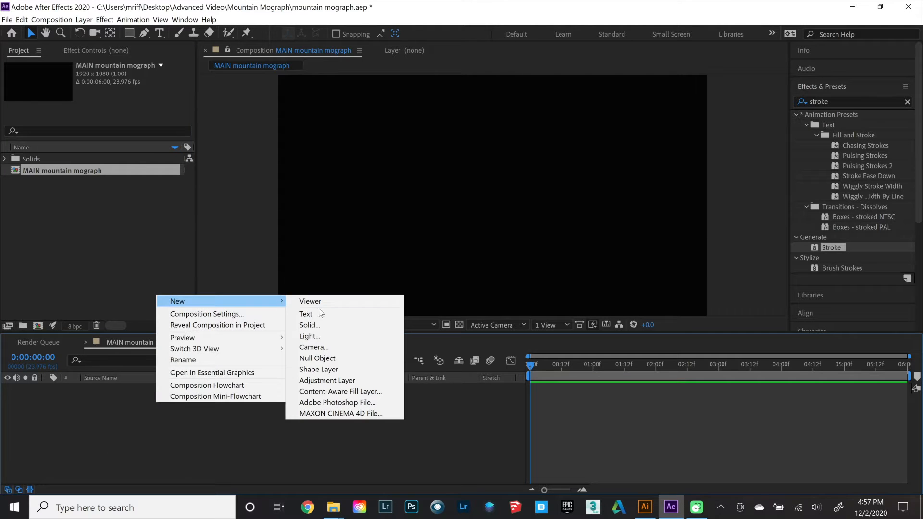
left_click(312, 325)
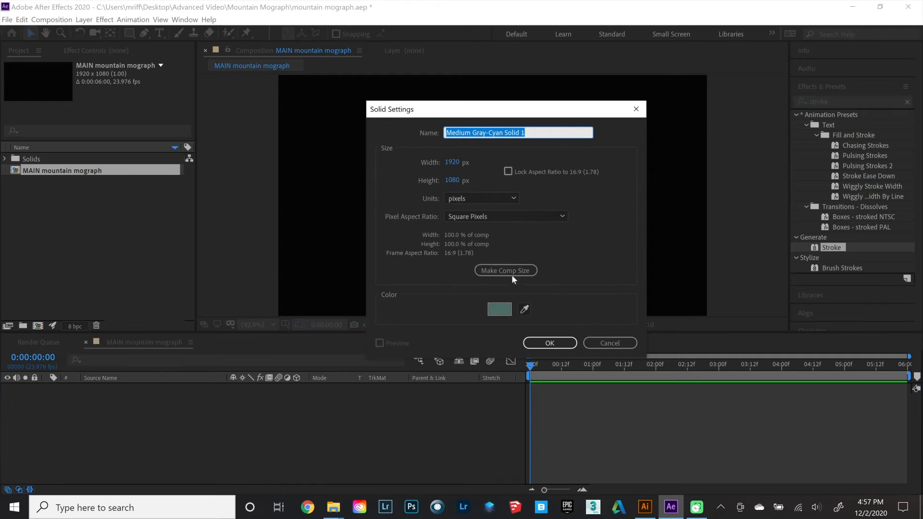
left_click(500, 309)
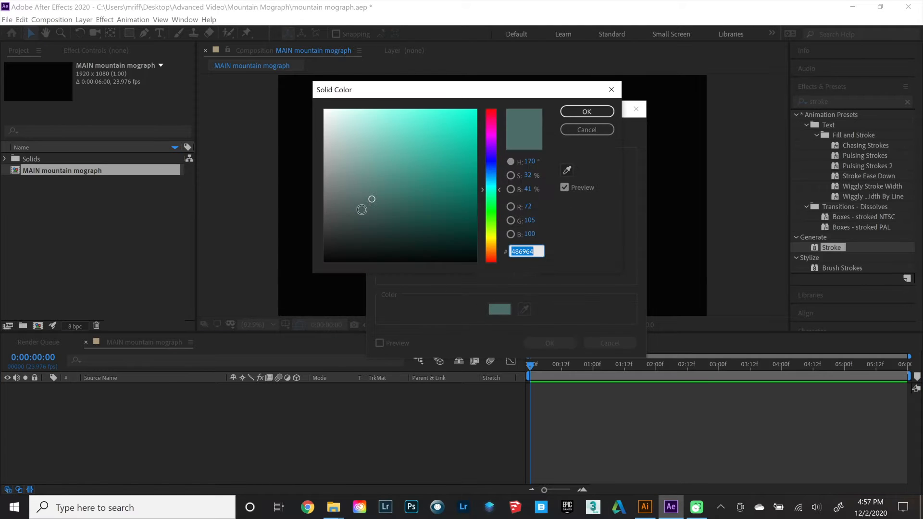
left_click(369, 209)
left_click_drag(369, 208, 372, 214)
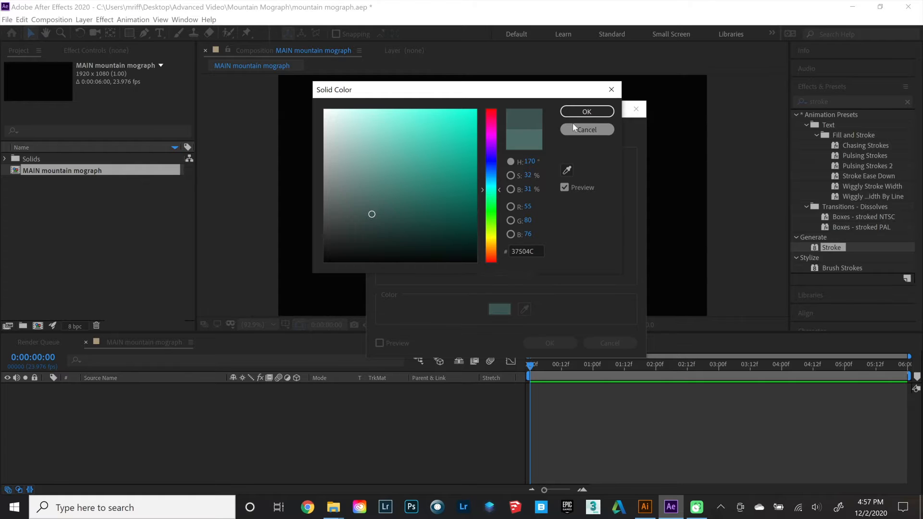
left_click(586, 112)
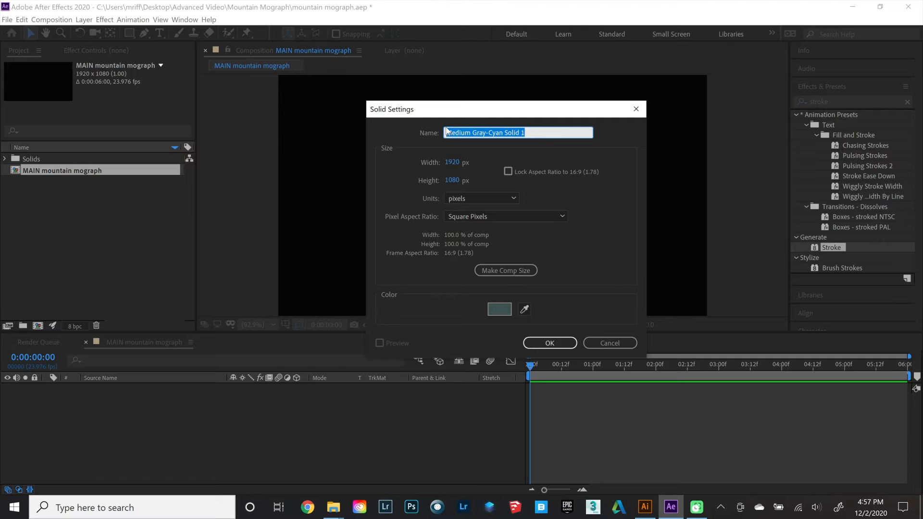
type("mountain outline")
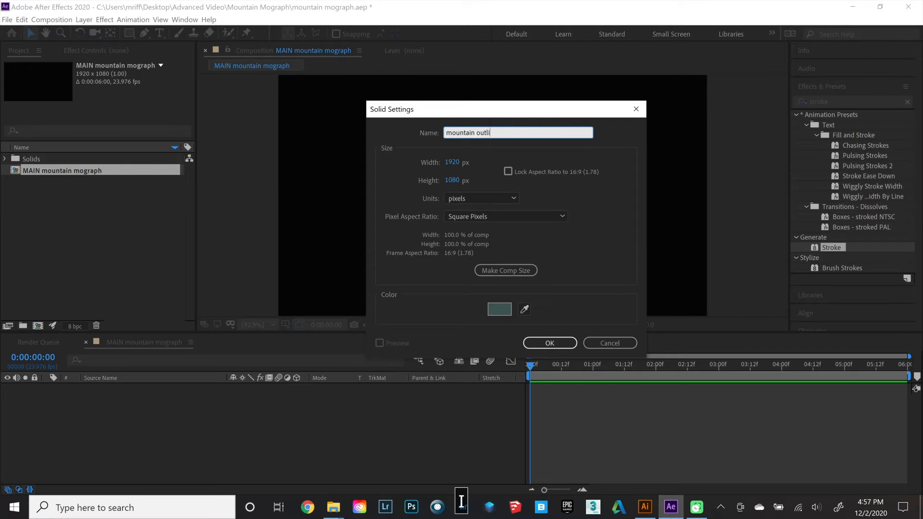
left_click(552, 343)
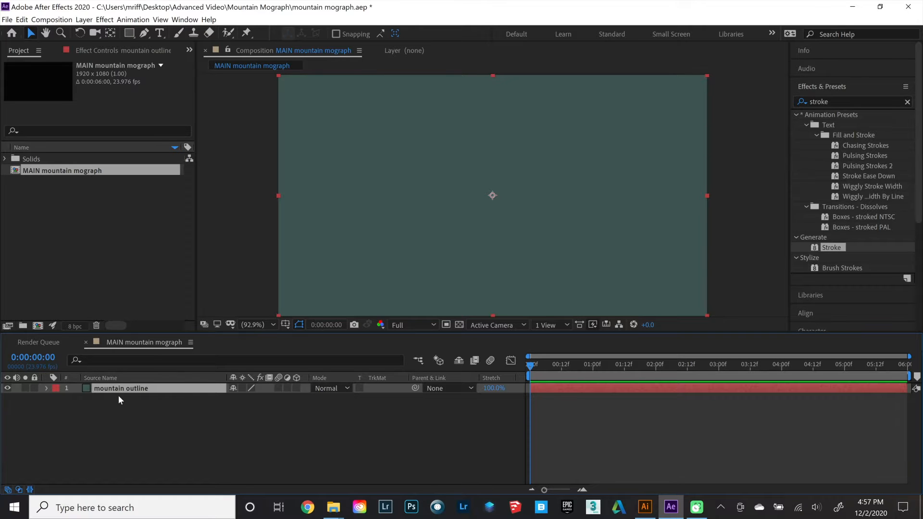
Paste the copied mountain paths onto the mountain outline solid as masks and reveal the layer's mask list.
key("ctrl+v")
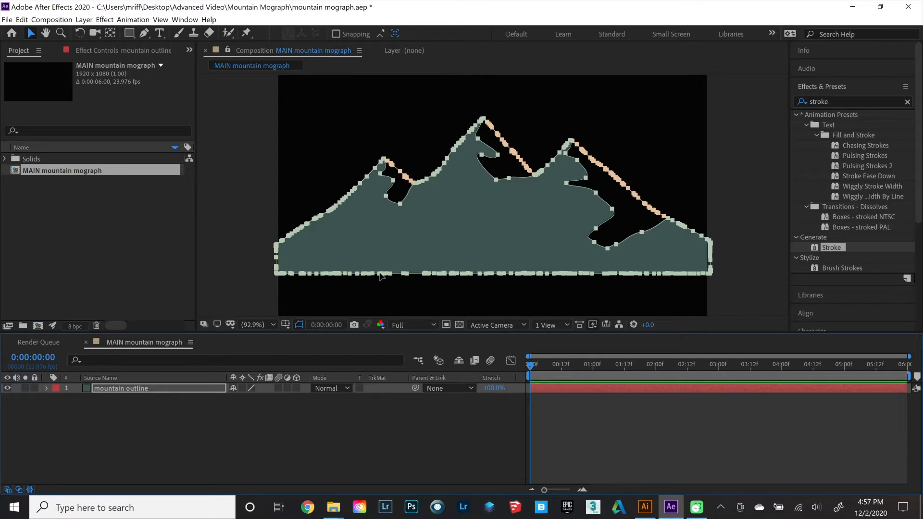
left_click(156, 390)
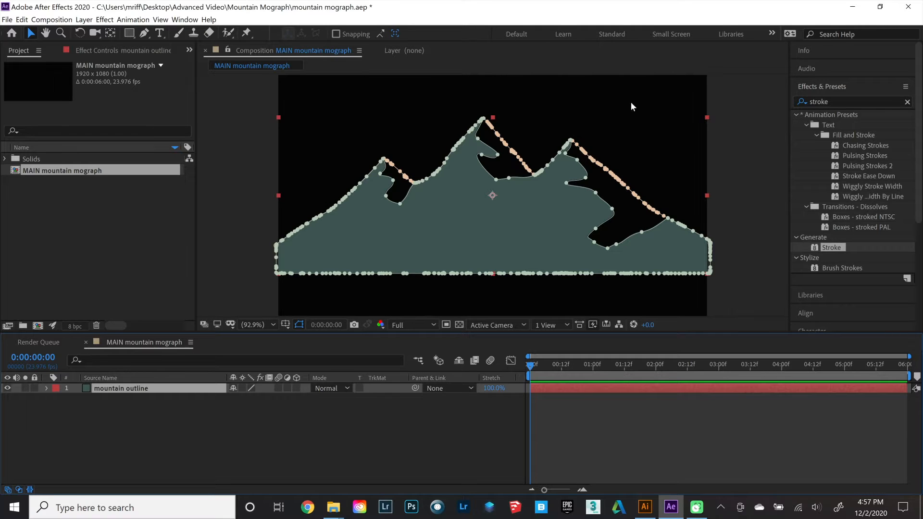
key("m")
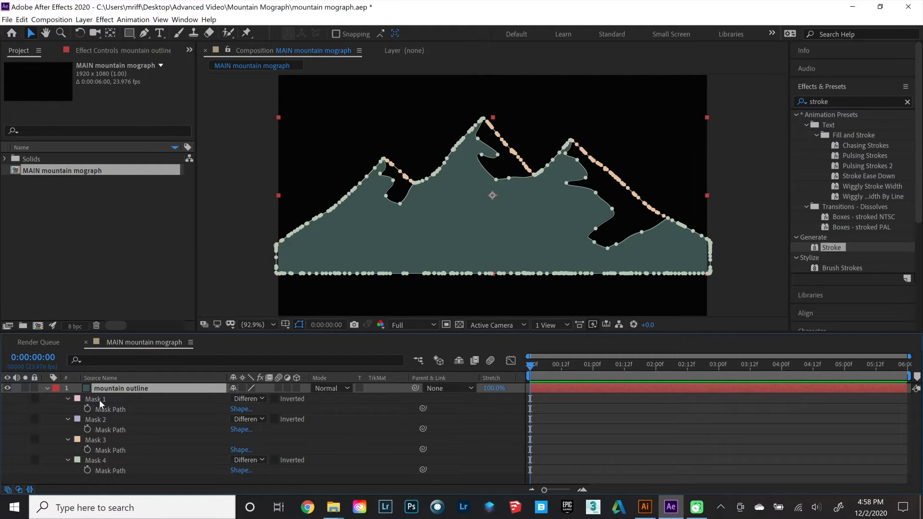
left_click(645, 507)
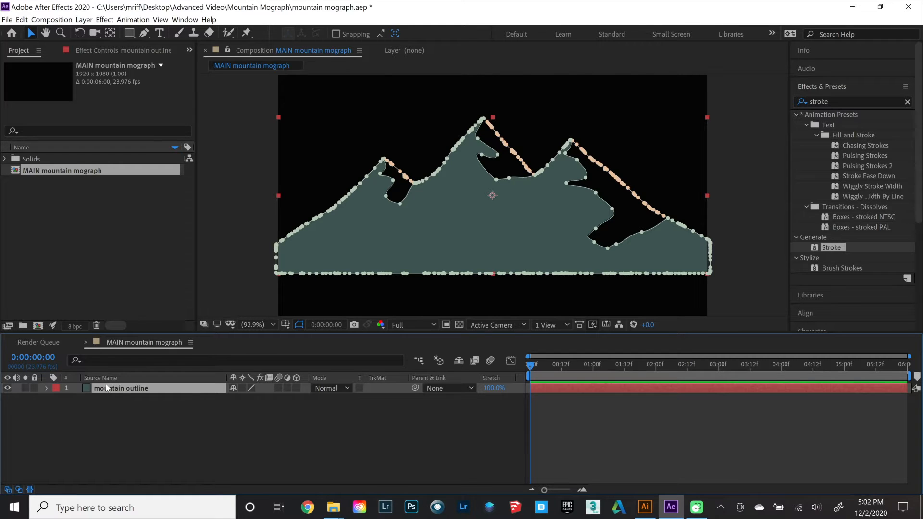
Duplicate the mountain outline layer three times and hide the upper three of the four layers.
key("ctrl+d")
key("ctrl+d")
key("ctrl+d")
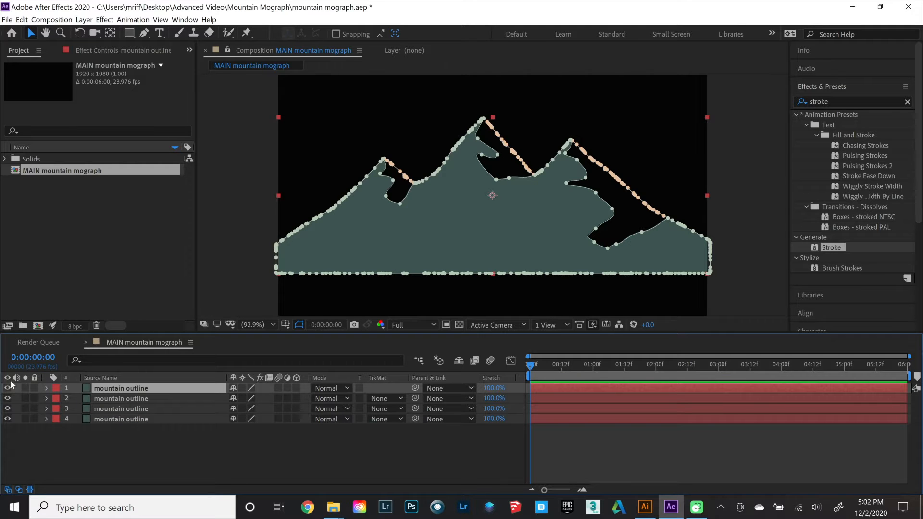
left_click_drag(7, 388, 8, 409)
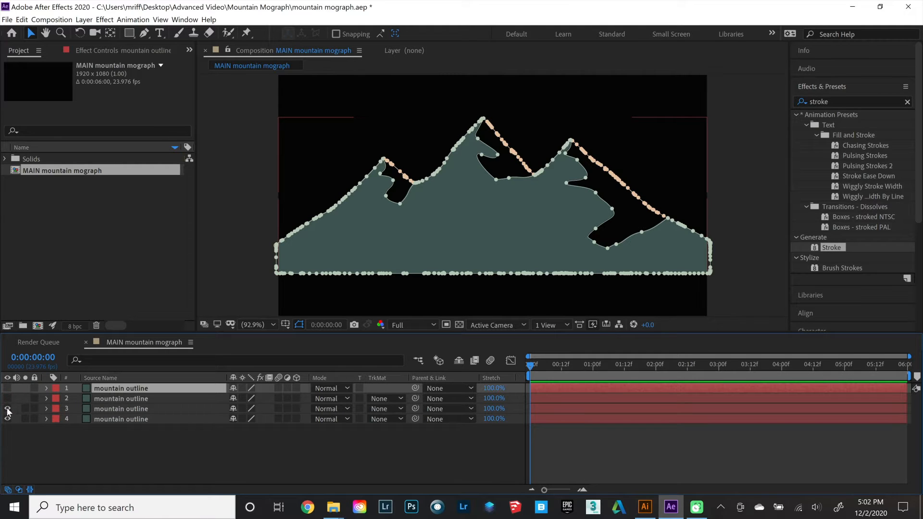
Delete Mask 1, Mask 2 and Mask 3 from the bottom mountain outline layer, keeping only Mask 4.
left_click(50, 419)
key("m")
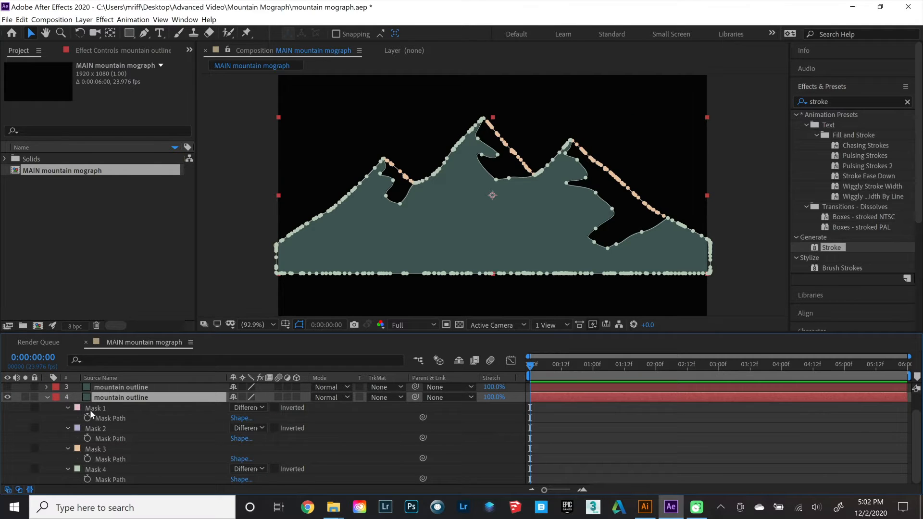
left_click(96, 408)
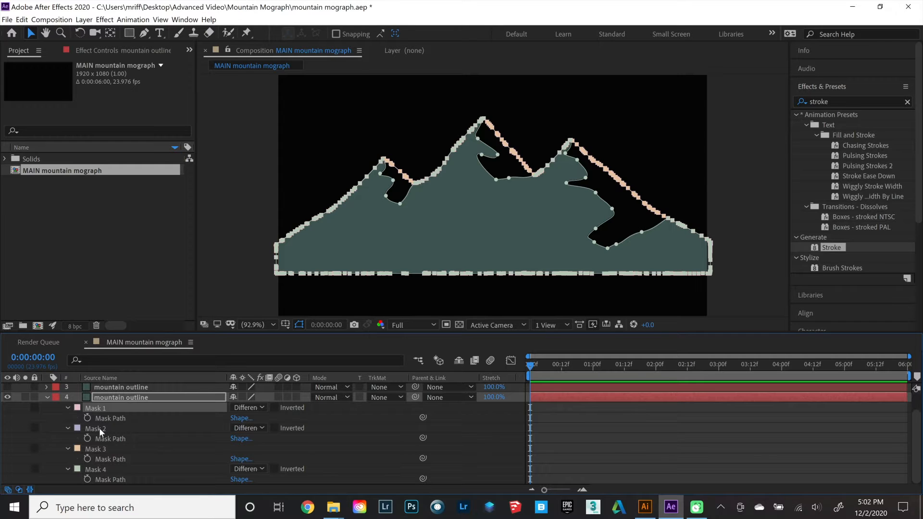
key("BackSpace")
left_click(97, 429)
key("BackSpace")
left_click(96, 430)
key("BackSpace")
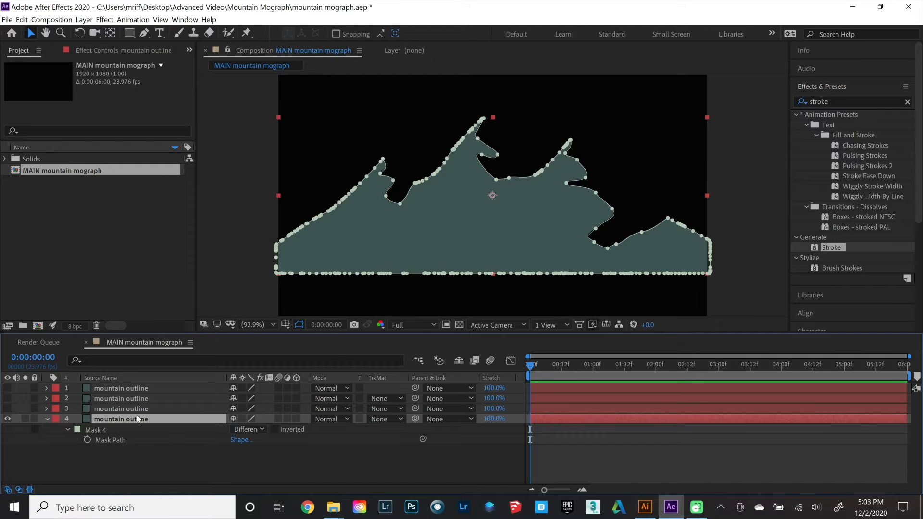
Rename the bottom layer as mountain shadow and move it to the top of the layer stack.
key("Return")
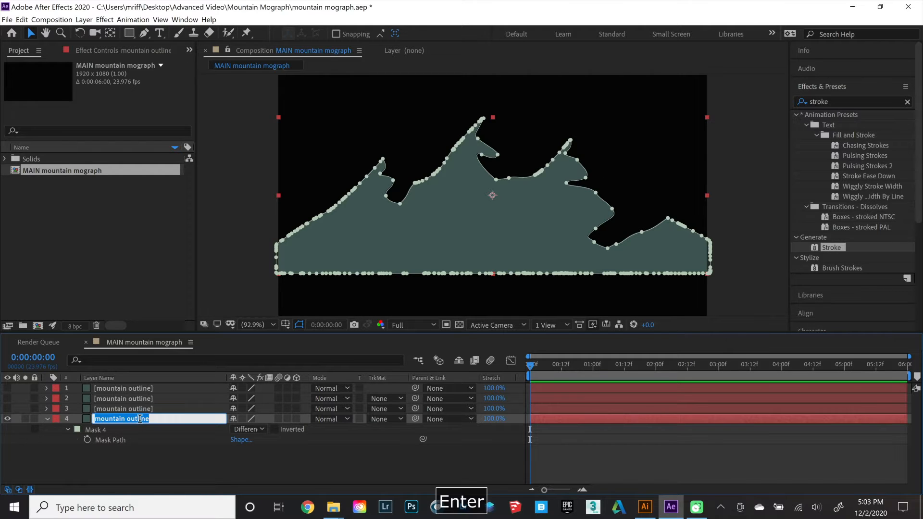
double_click(140, 419)
type("shadow")
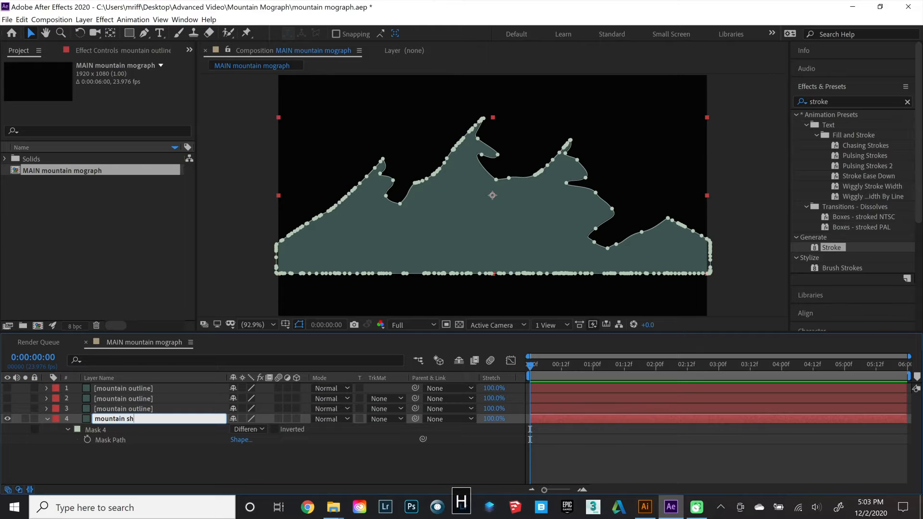
key("Return")
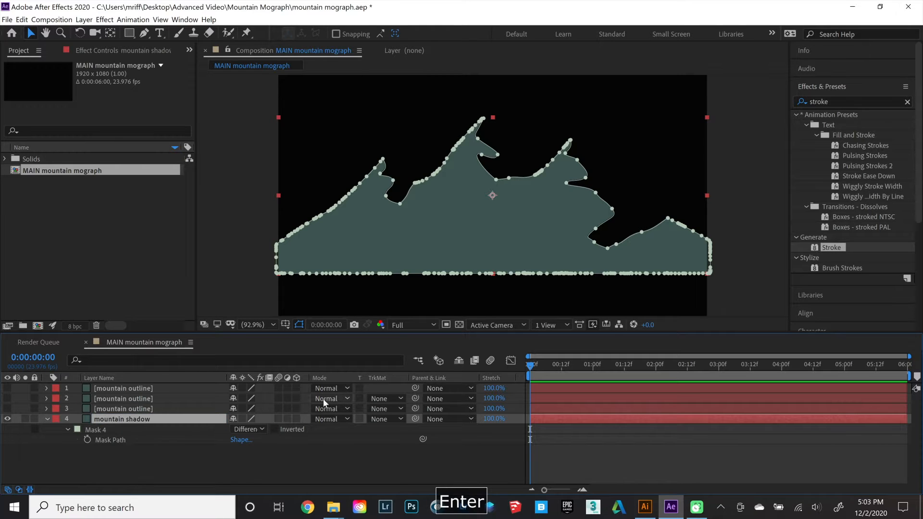
left_click(48, 419)
left_click_drag(114, 419, 121, 384)
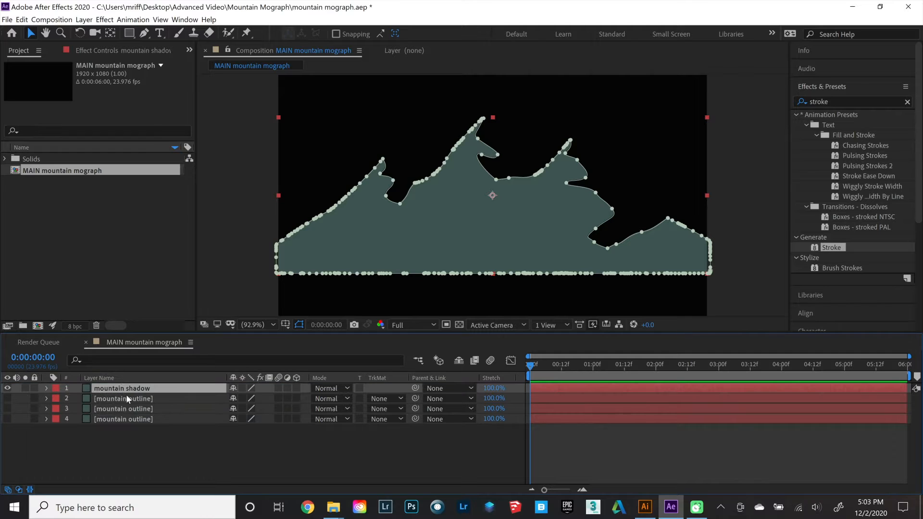
Hide the mountain shadow layer, show the bottom mountain outline layer and delete its Masks 1, 2 and 4, keeping Mask 3.
left_click(124, 420)
left_click(7, 388)
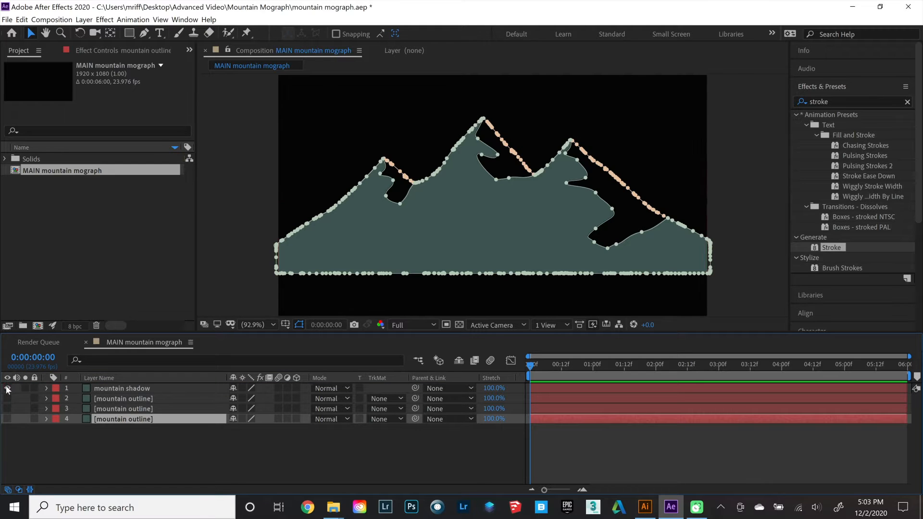
left_click(7, 419)
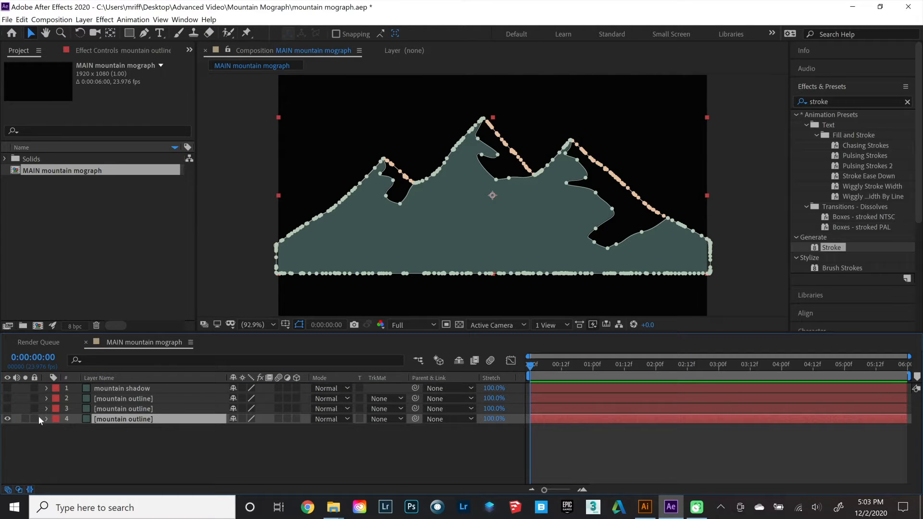
left_click(46, 419)
key("m")
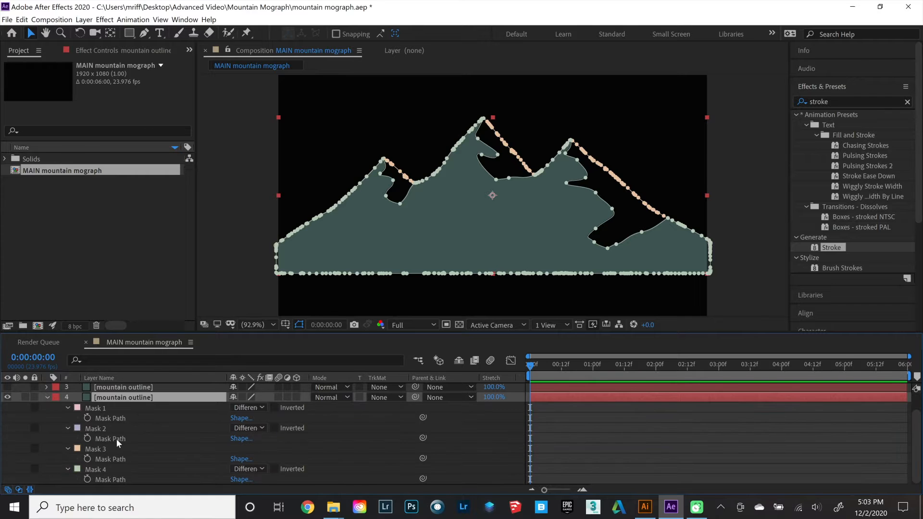
left_click(96, 408)
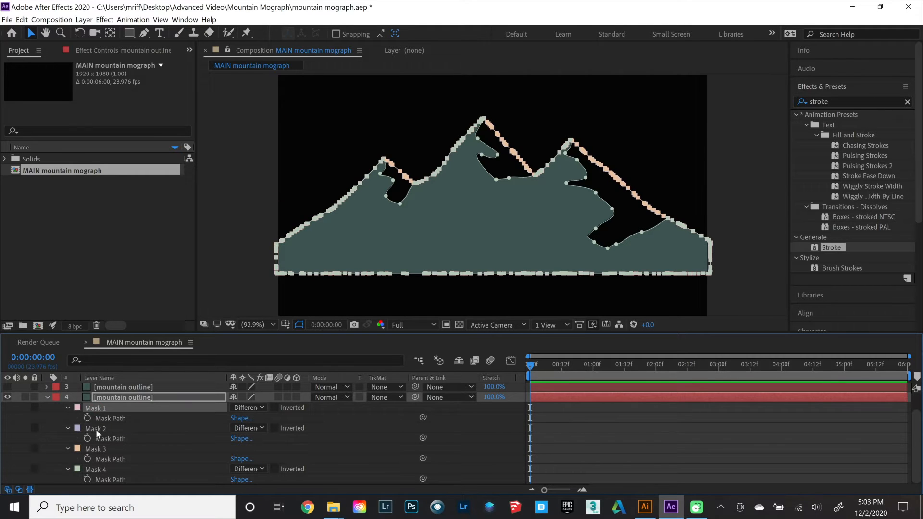
left_click(96, 429, "ctrl")
left_click(94, 468, "ctrl")
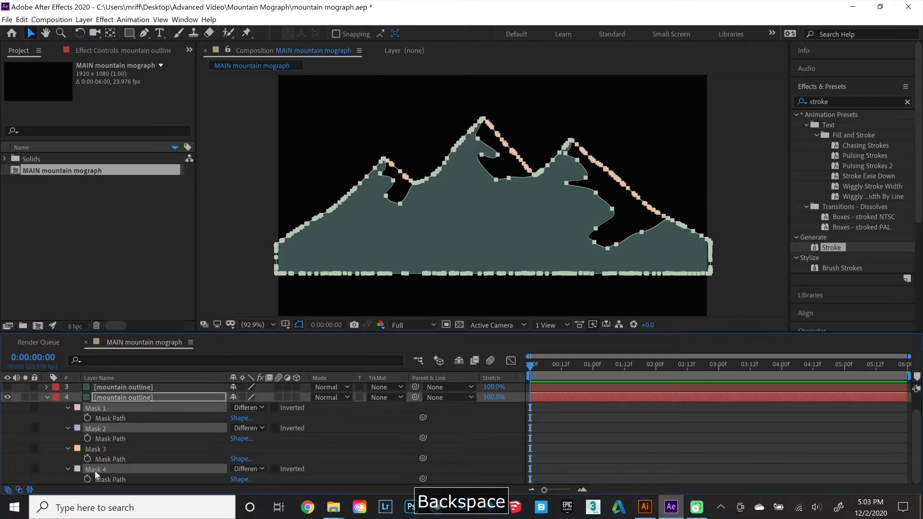
key("BackSpace")
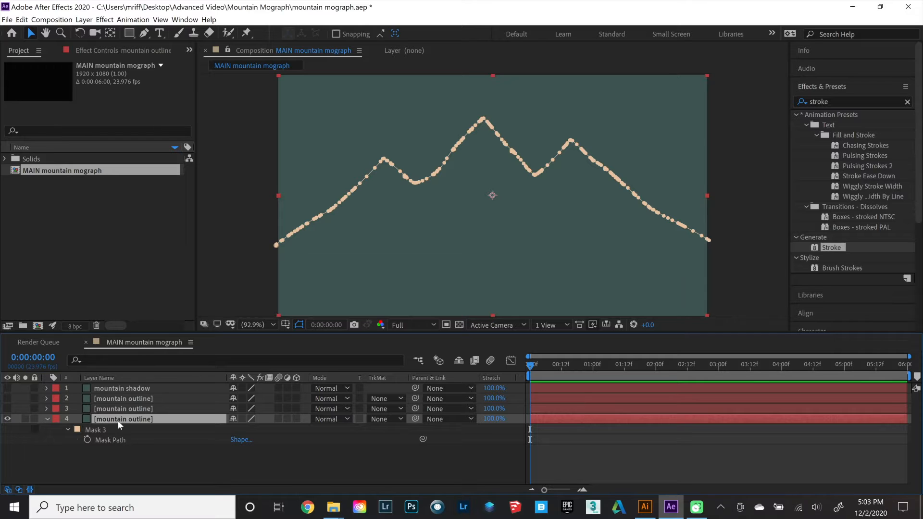
Move the Mask 3 outline layer to the top of the stack, and make only the bottom mountain outline layer visible.
left_click(47, 419)
left_click_drag(108, 418, 107, 386)
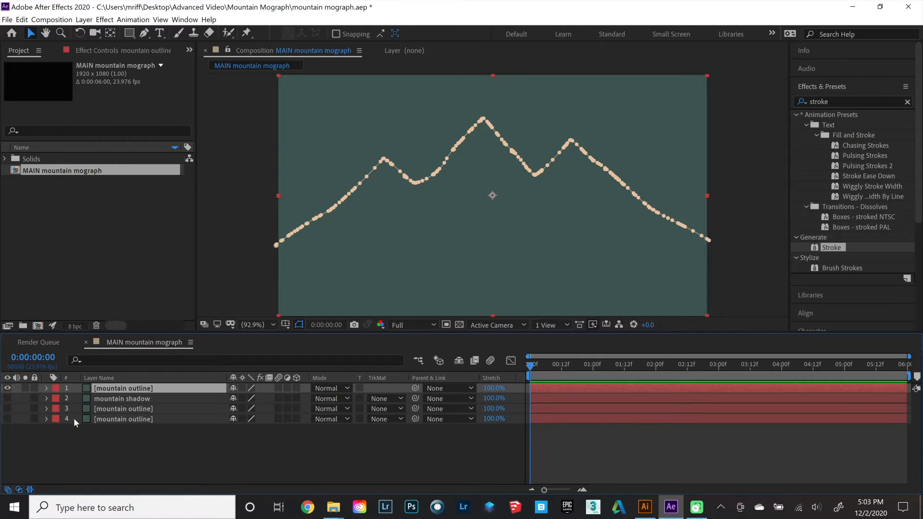
left_click(8, 410)
left_click(8, 409)
left_click(8, 419)
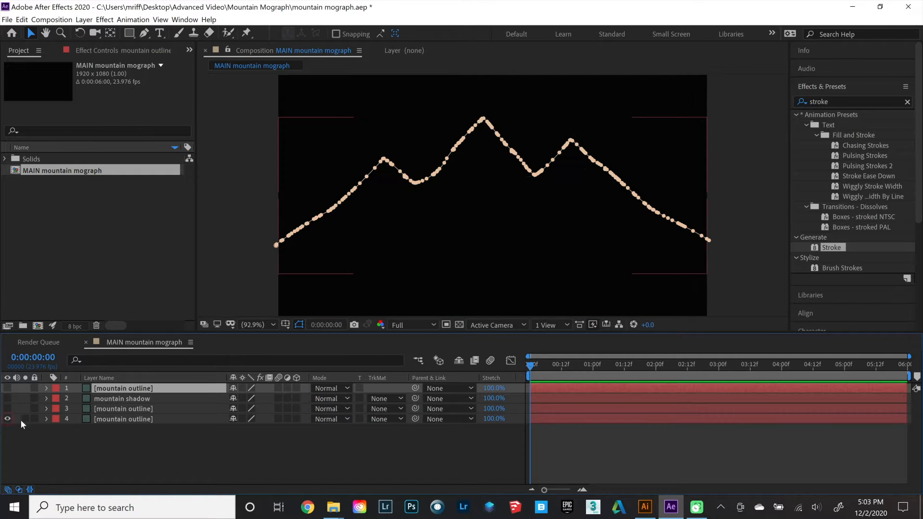
Delete Mask 1, Mask 3 and Mask 4 from the bottom mountain outline layer, keeping only Mask 2.
left_click(46, 419)
left_click(103, 420)
key("m")
scroll(106, 442, "down", 2)
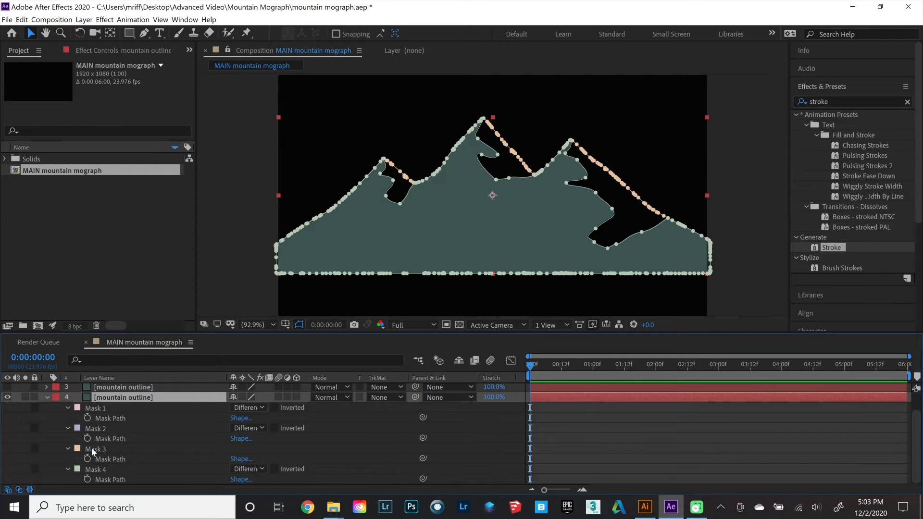
left_click(91, 448)
left_click(91, 468, "ctrl")
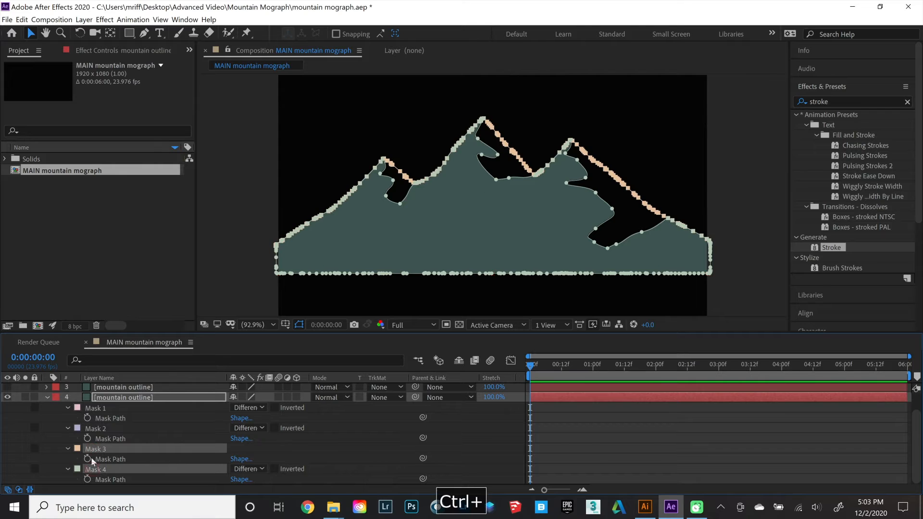
left_click(97, 411, "ctrl")
key("BackSpace")
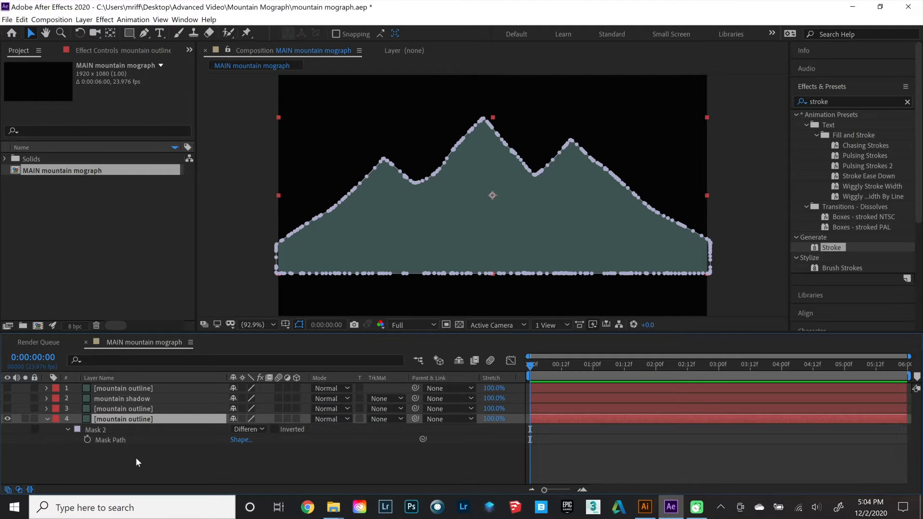
Rename the Mask 2 layer as mountain highlight and move it directly below the mountain shadow layer.
left_click(135, 457)
left_click(135, 420)
key("Return")
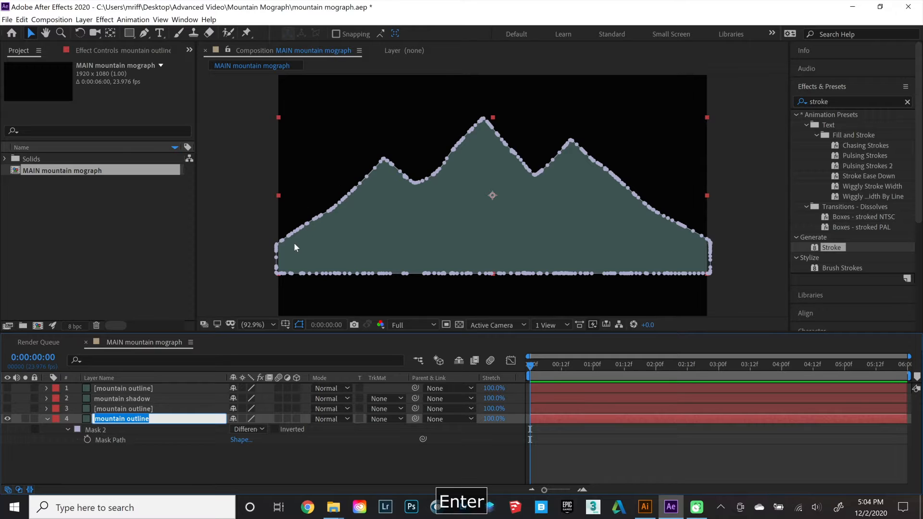
double_click(141, 413)
type("highlight")
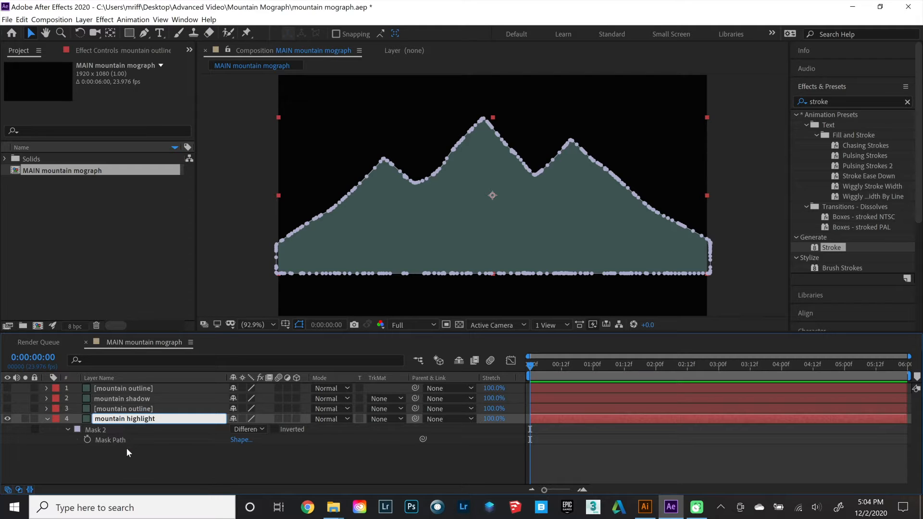
left_click(126, 448)
left_click(133, 419)
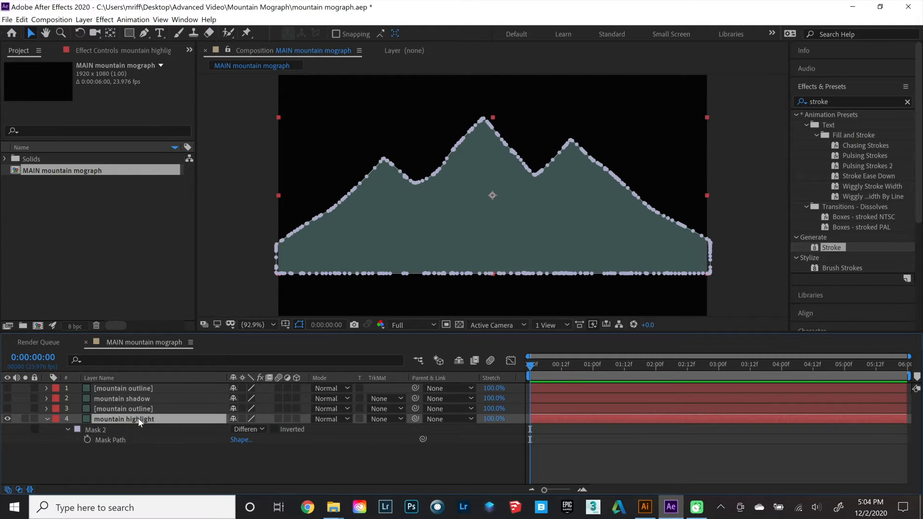
left_click_drag(140, 421, 140, 402)
Hide mountain highlight, show the bottom mountain outline layer and delete its Masks 2 to 4, keeping Mask 1.
left_click(119, 439)
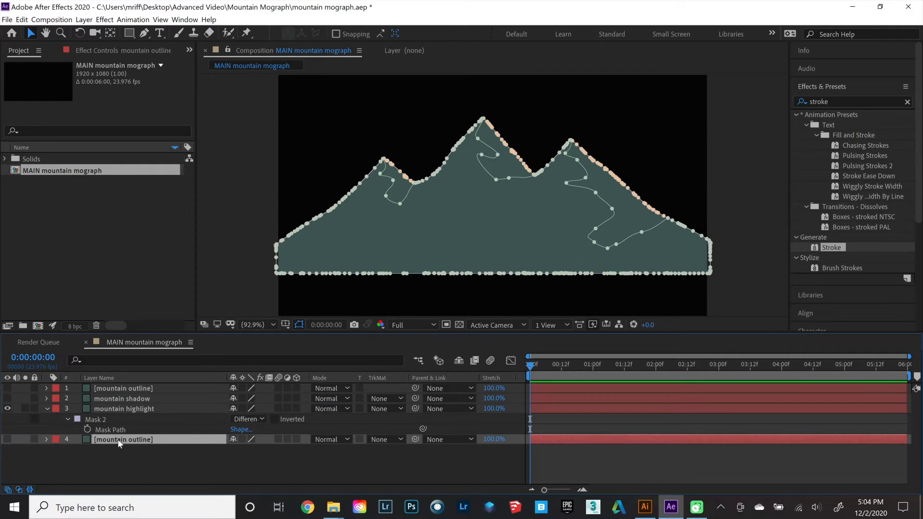
key("m")
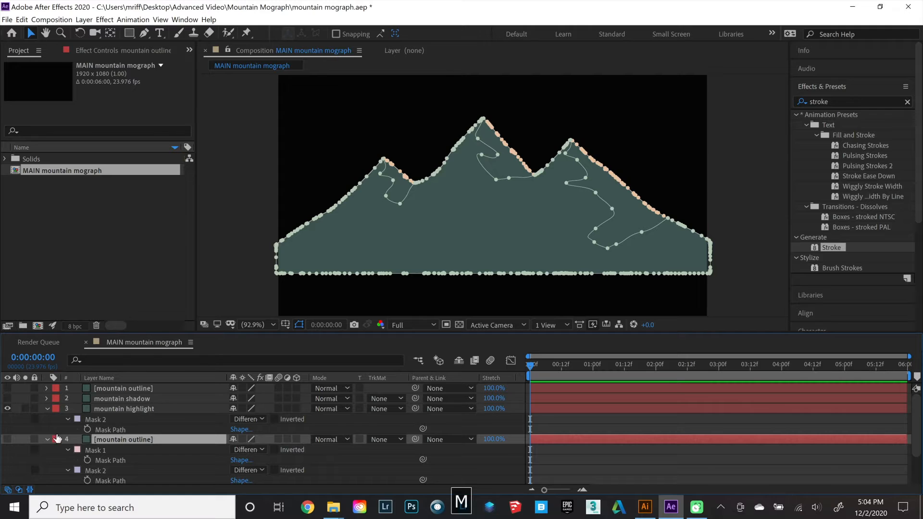
left_click_drag(7, 414, 6, 437)
left_click(6, 439)
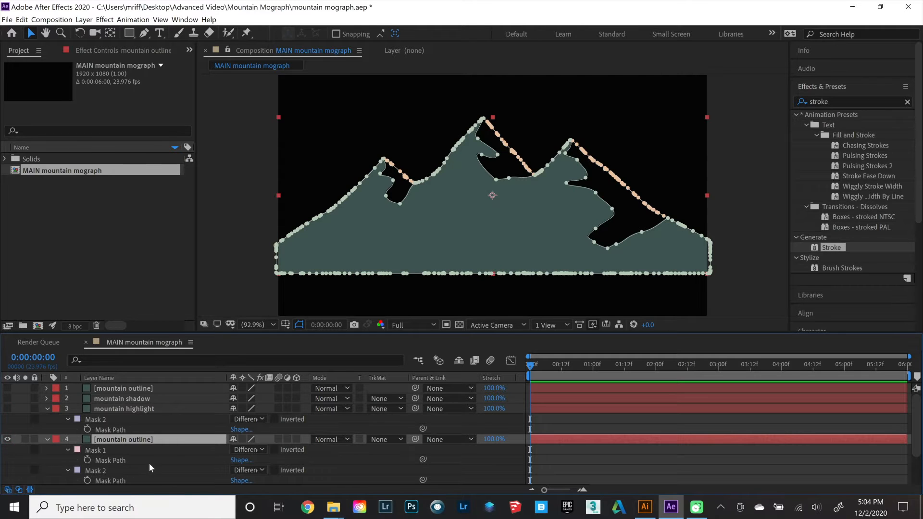
scroll(146, 457, "down", 2)
left_click(95, 429)
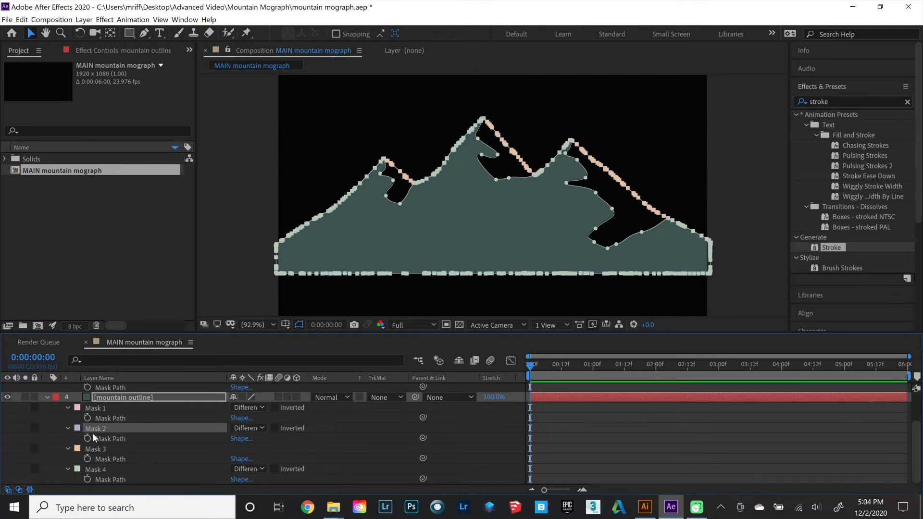
left_click(93, 467, "shift")
key("BackSpace")
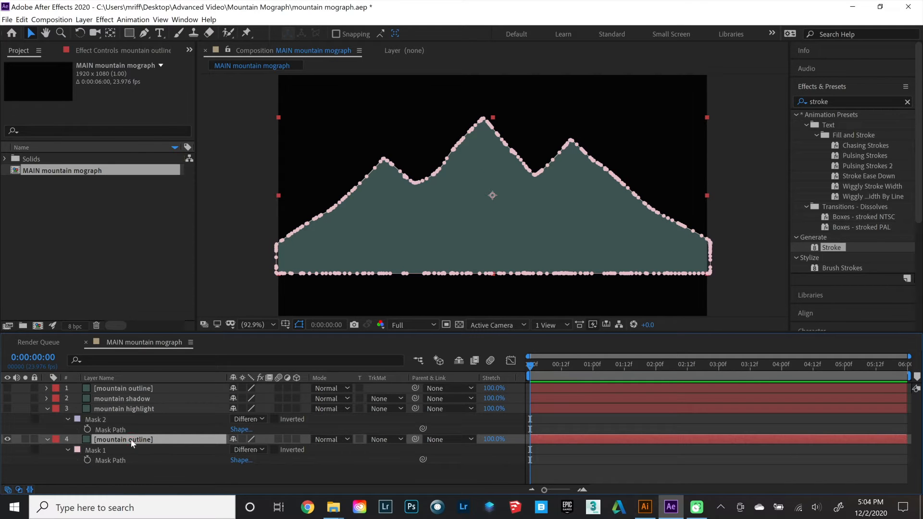
Rename the bottom layer as mountain background and collapse its mask list.
key("Return")
type("mountain backg")
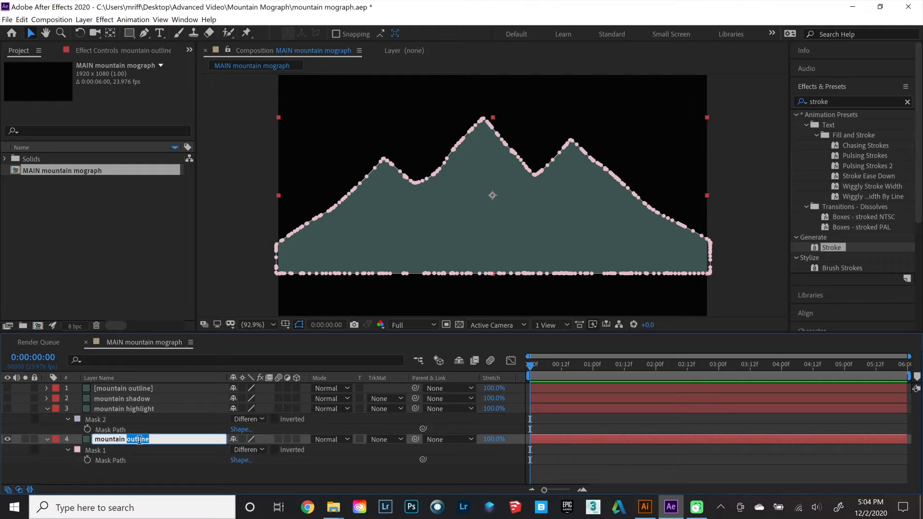
type("round")
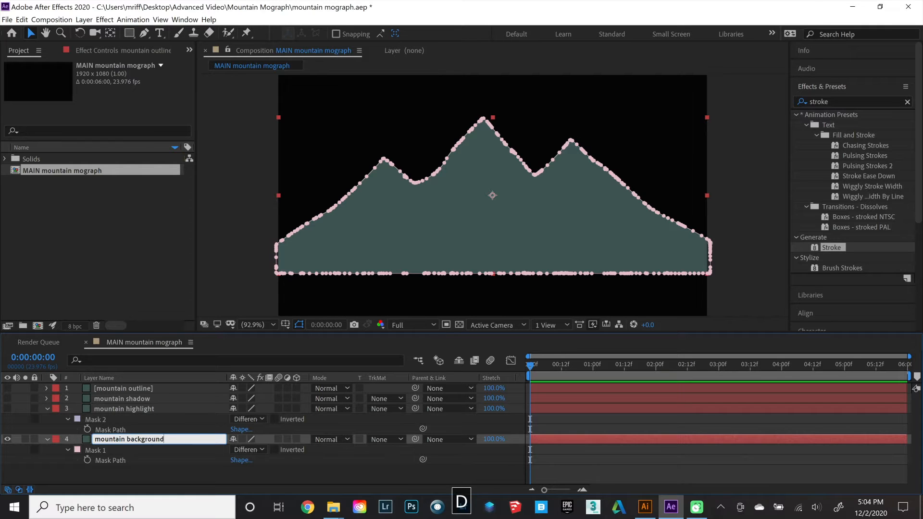
key("Return")
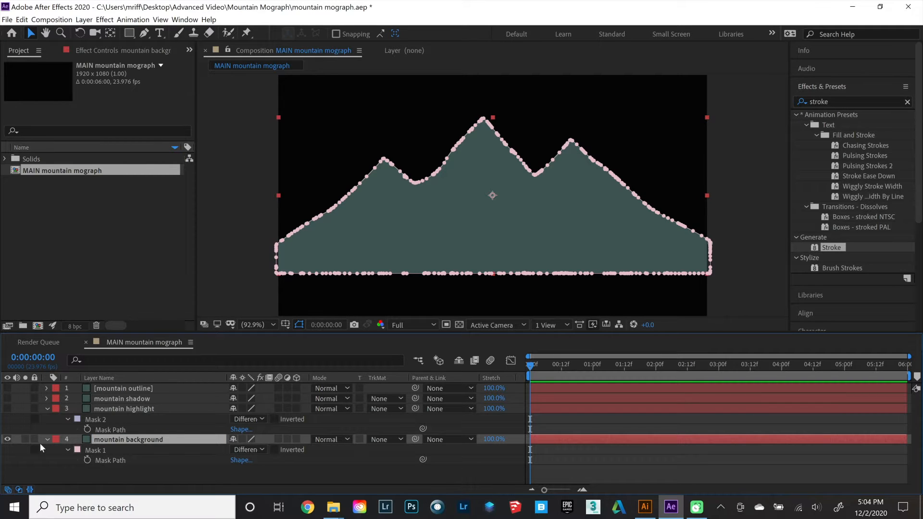
left_click(45, 438)
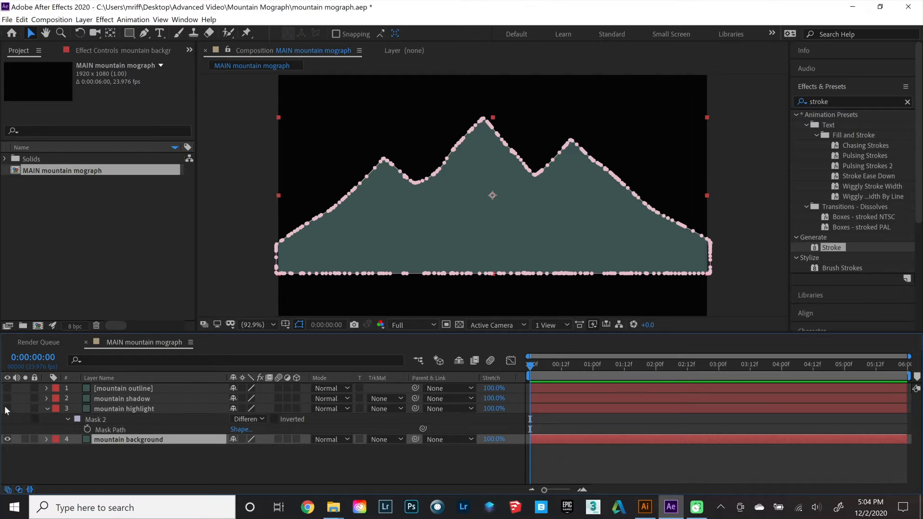
Make the mountain highlight and mountain shadow layers visible, leaving the mountain outline layer hidden.
left_click_drag(7, 408, 8, 388)
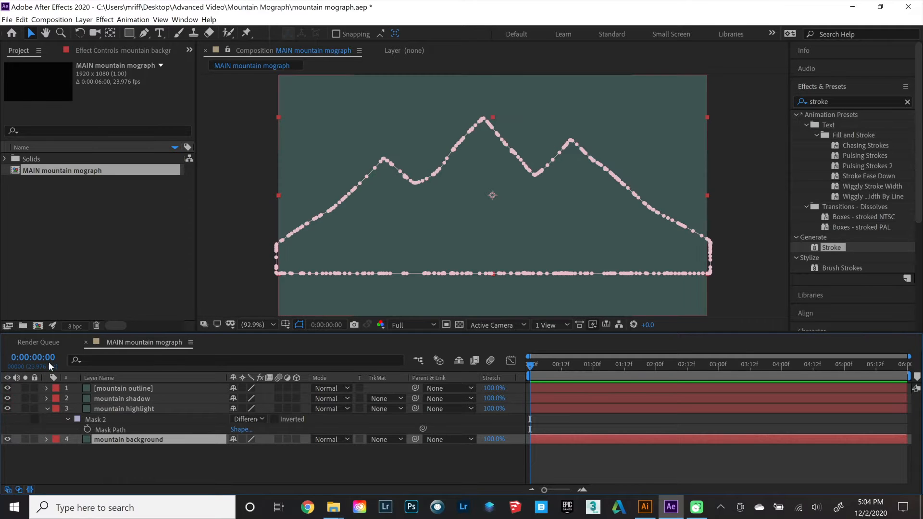
left_click(8, 389)
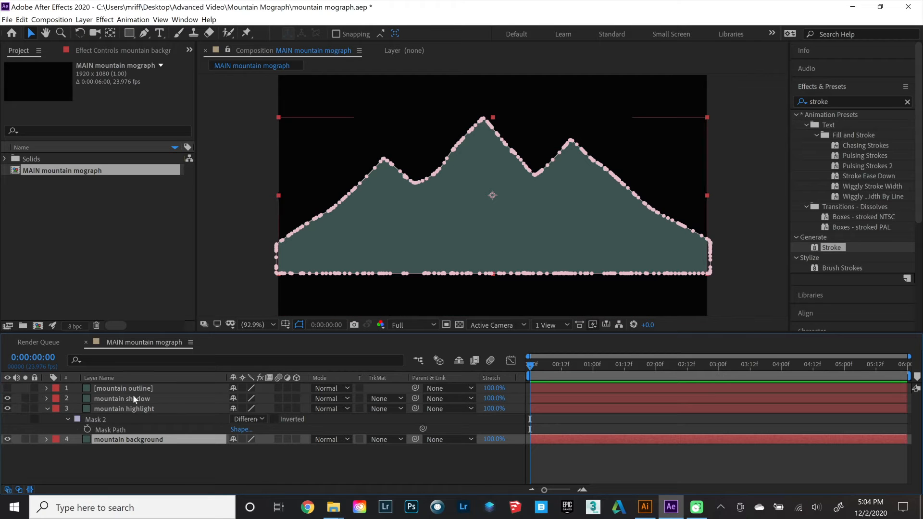
left_click(111, 463)
Recolour the mountain background solid to 43635E and hide the mountain shadow and mountain highlight layers above it.
left_click(125, 439)
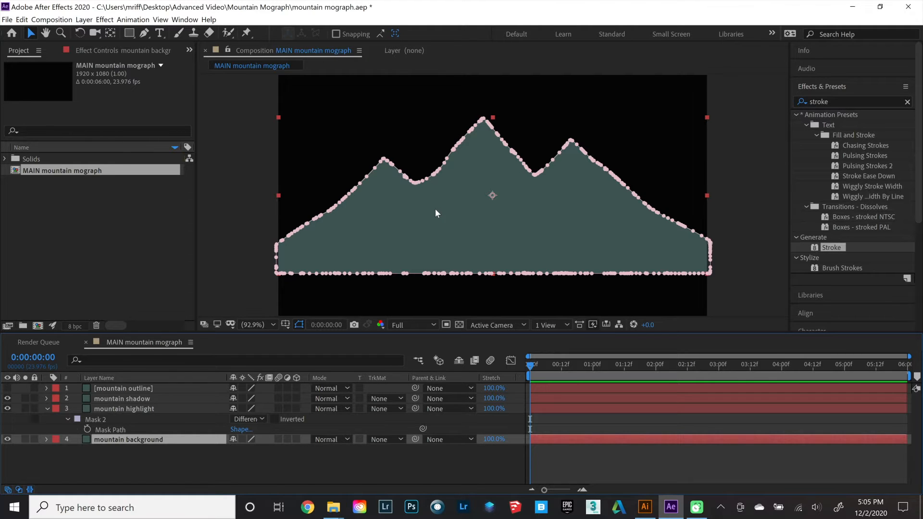
key("ctrl+shift+y")
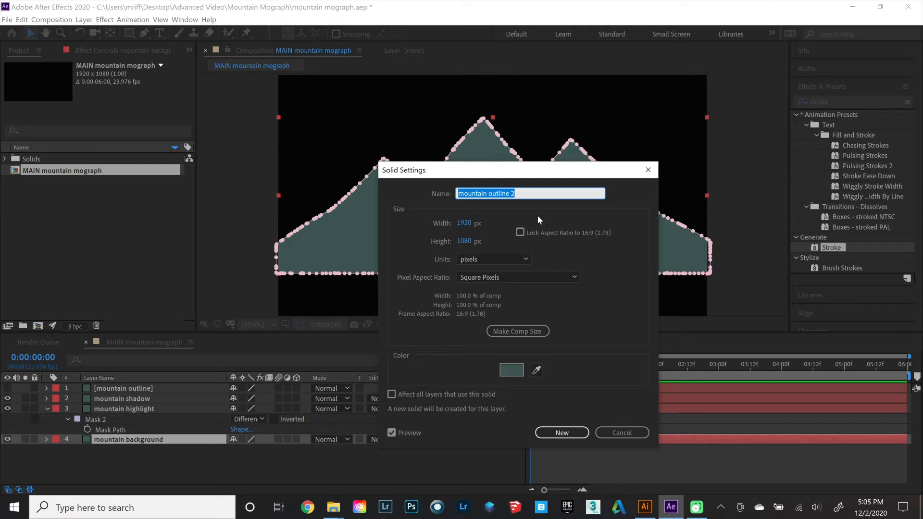
left_click(511, 370)
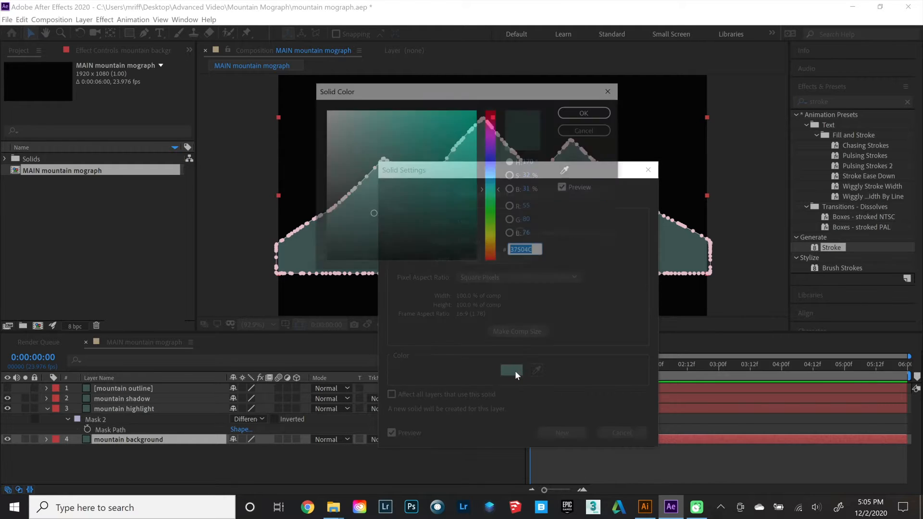
left_click_drag(371, 210, 372, 203)
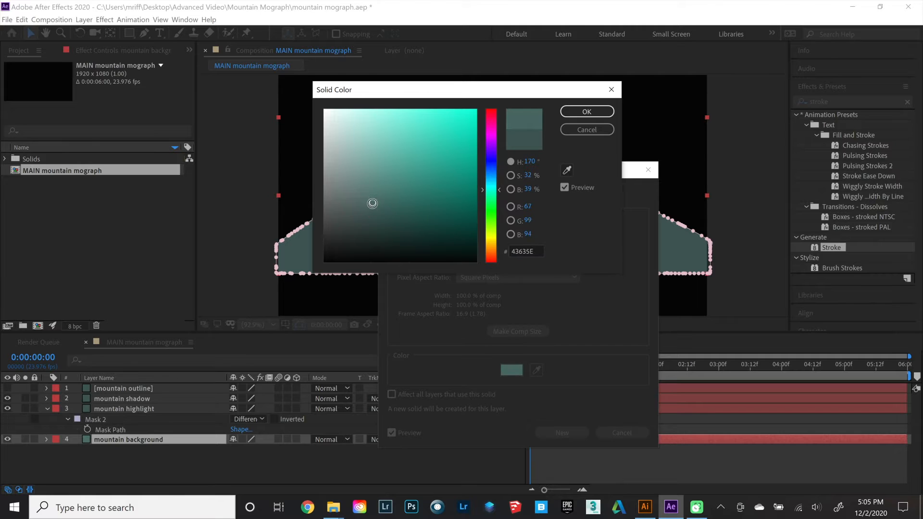
left_click(583, 111)
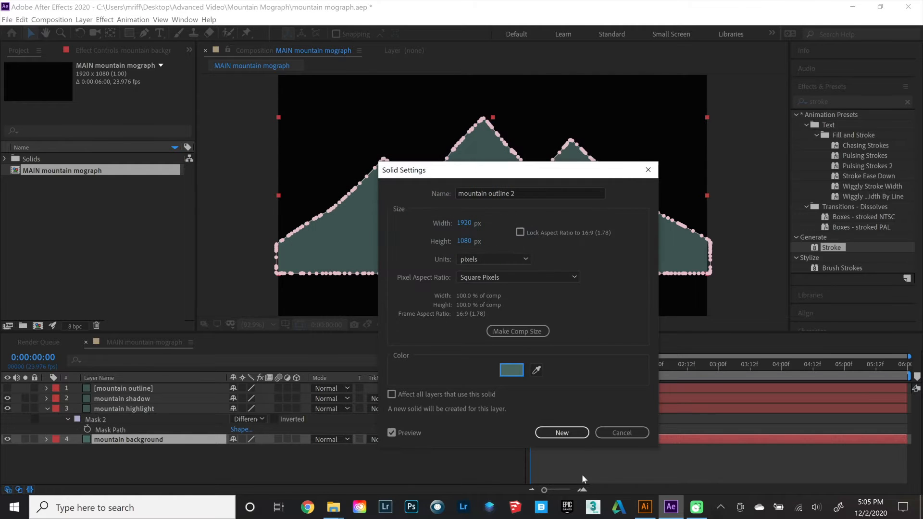
left_click(563, 432)
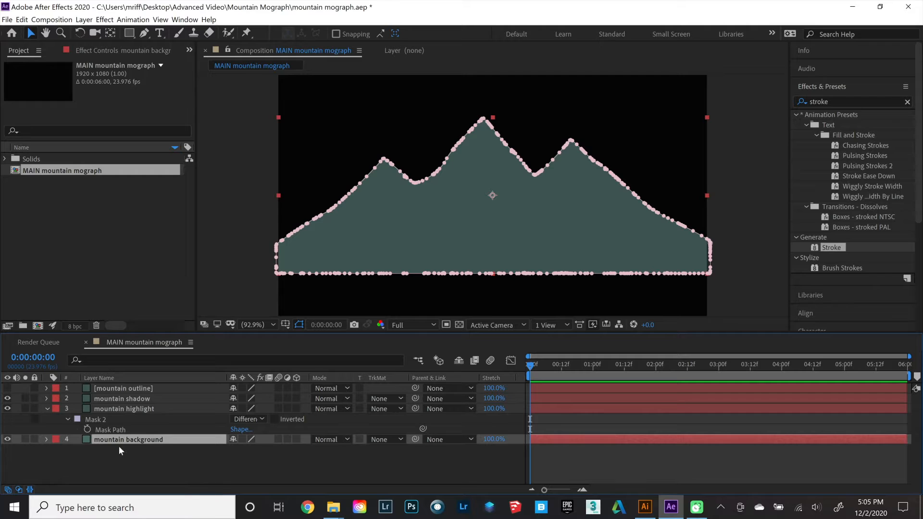
left_click(7, 398)
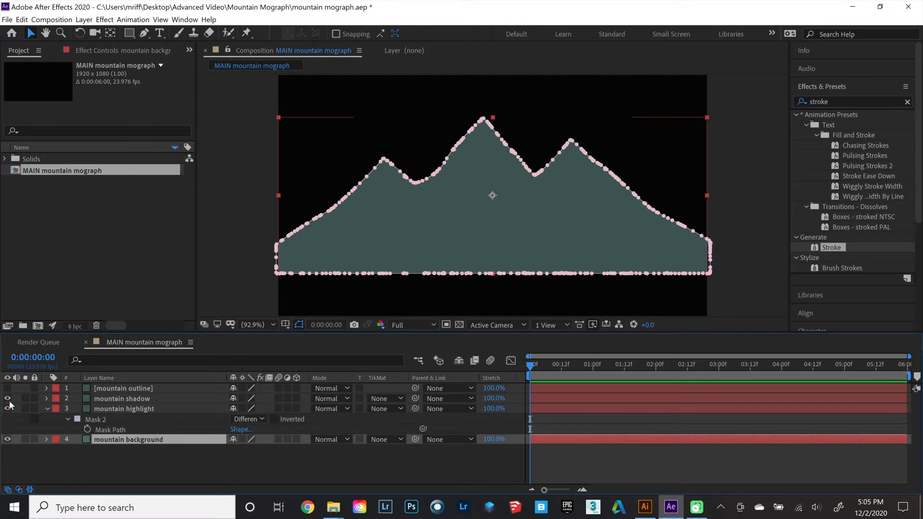
left_click(7, 408)
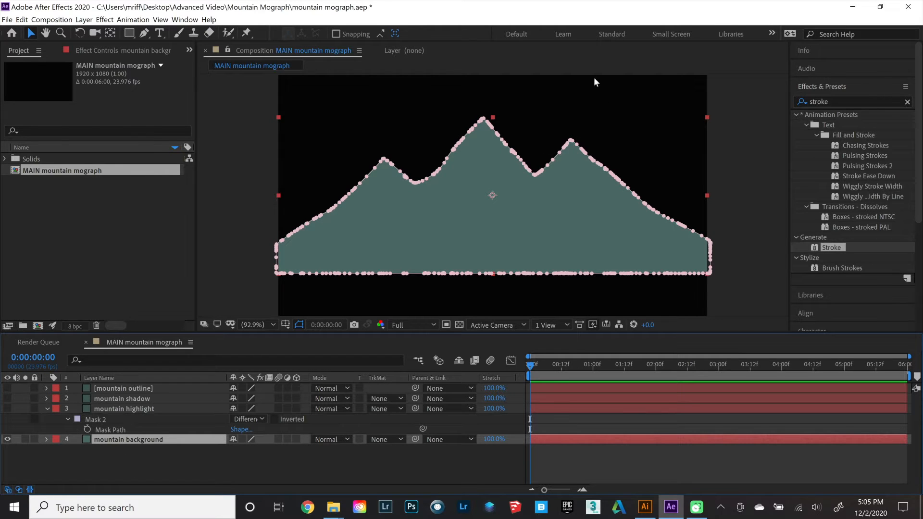
Show the mountain highlight layer, recolour its solid to light grey D5D5D5, and make the mountain shadow layer visible.
left_click(7, 409)
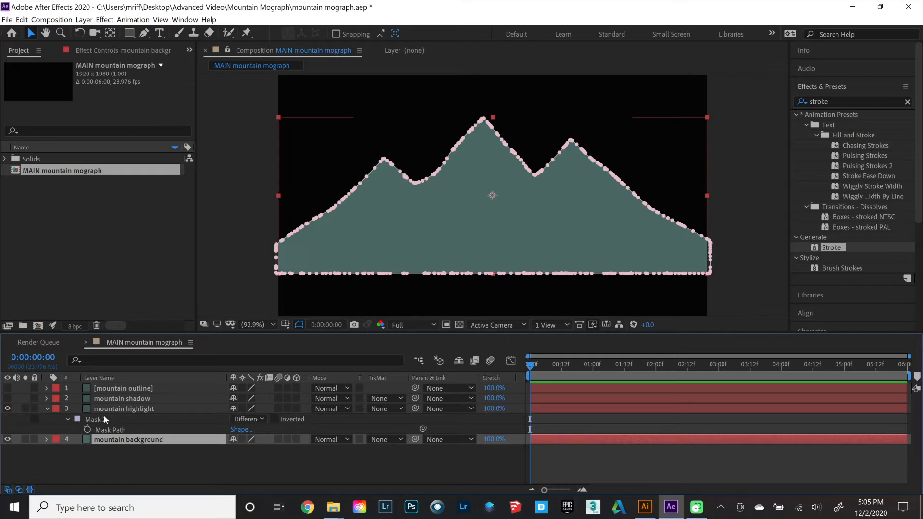
left_click(129, 408)
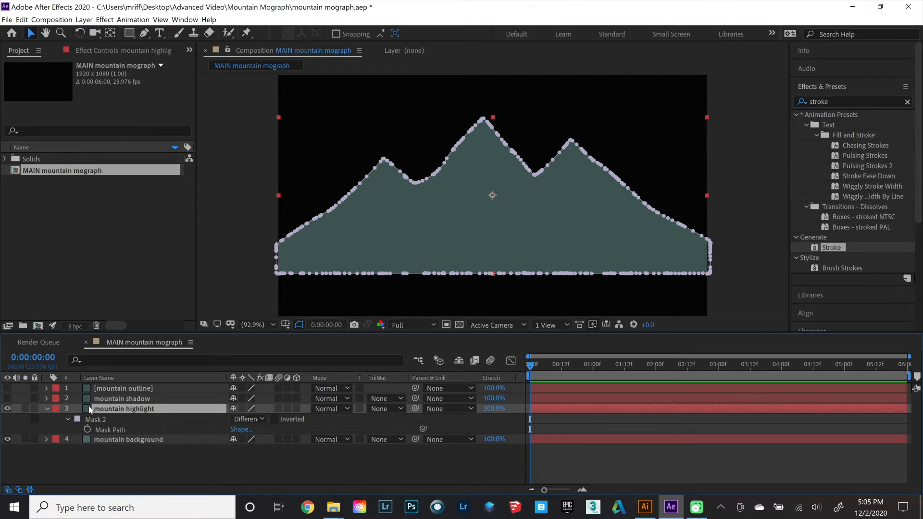
key("ctrl+shift+y")
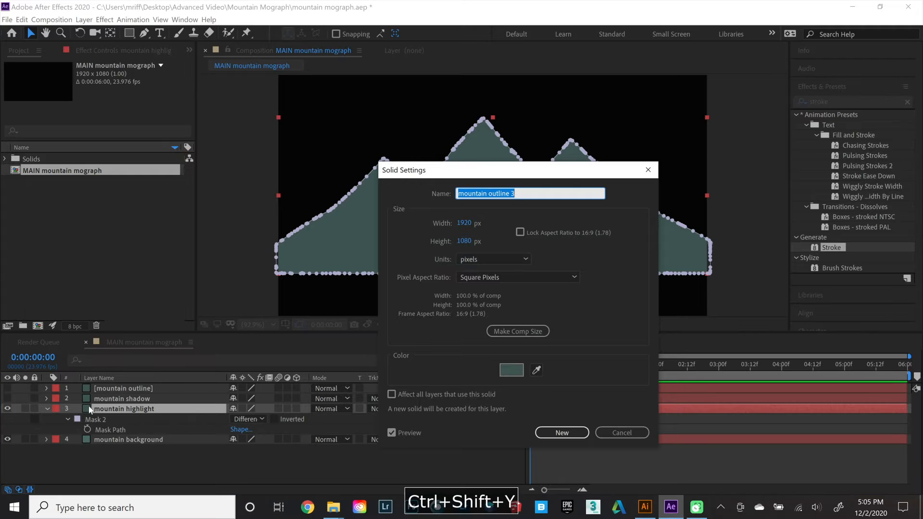
left_click(512, 372)
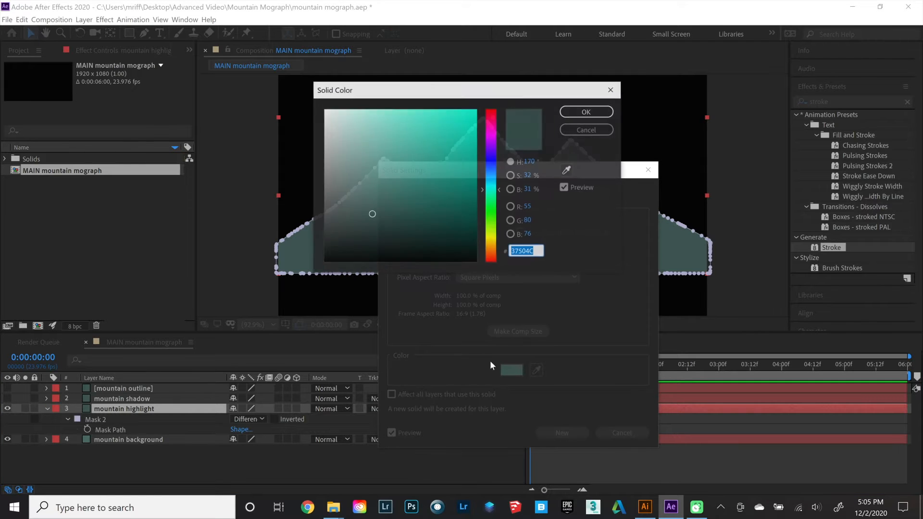
left_click(317, 132)
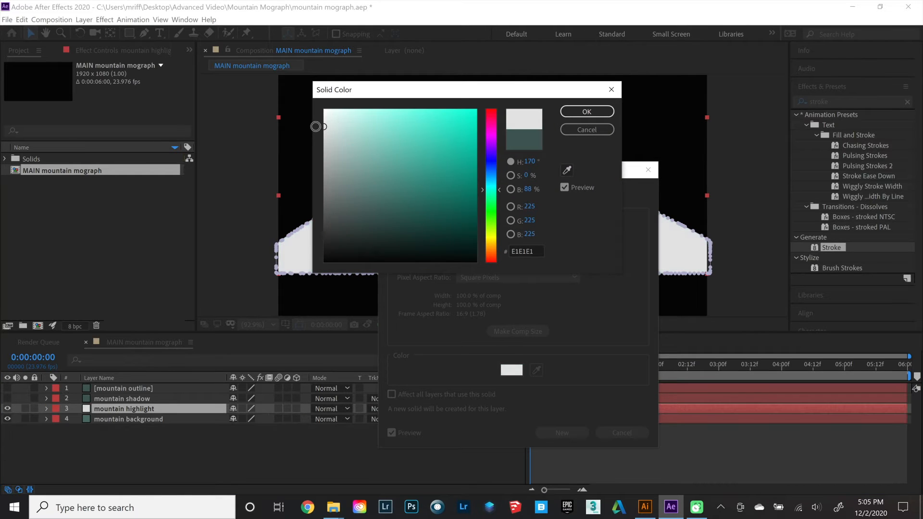
left_click_drag(315, 132, 311, 135)
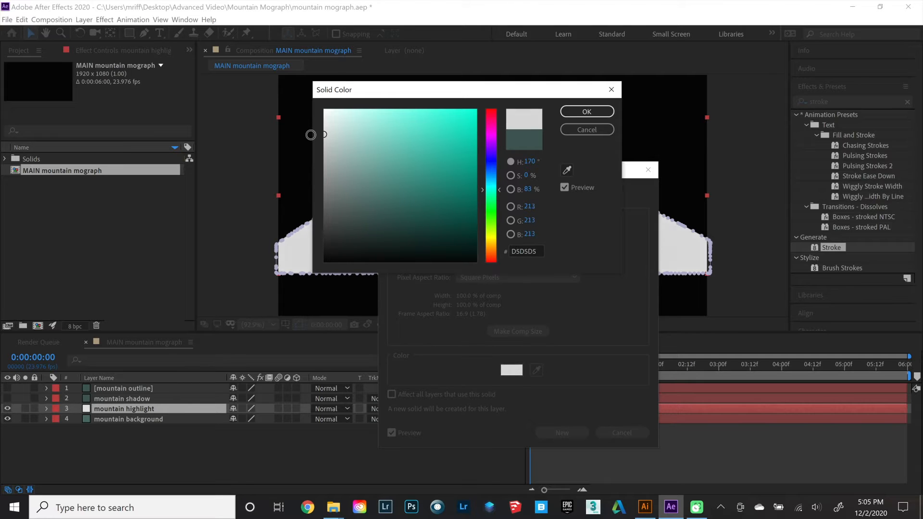
left_click(598, 114)
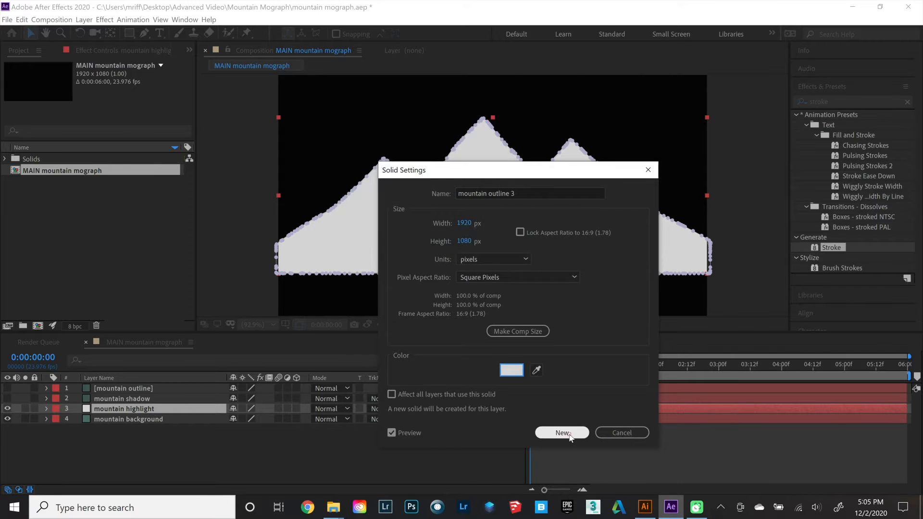
left_click(560, 433)
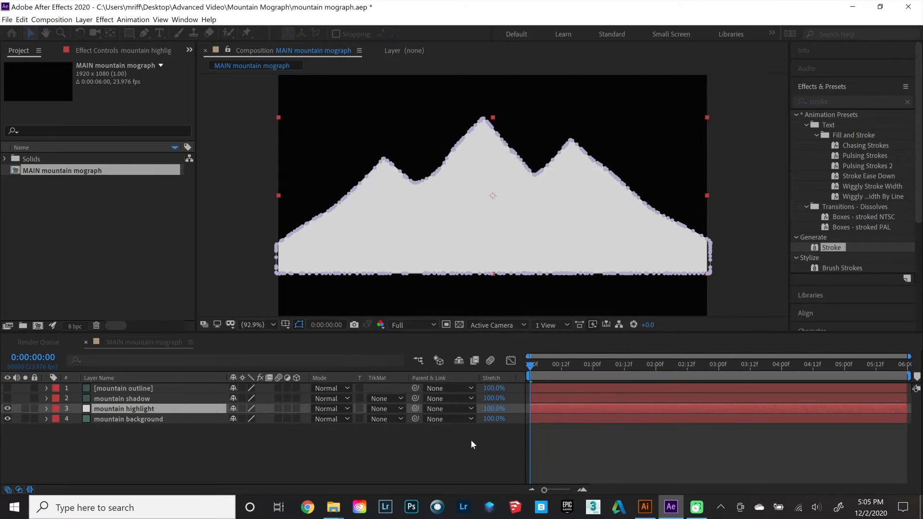
left_click(7, 398)
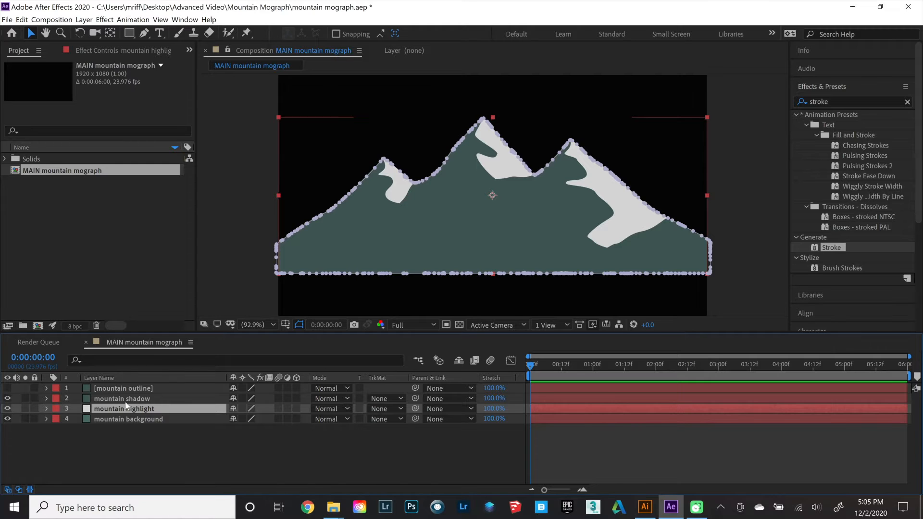
left_click(106, 398)
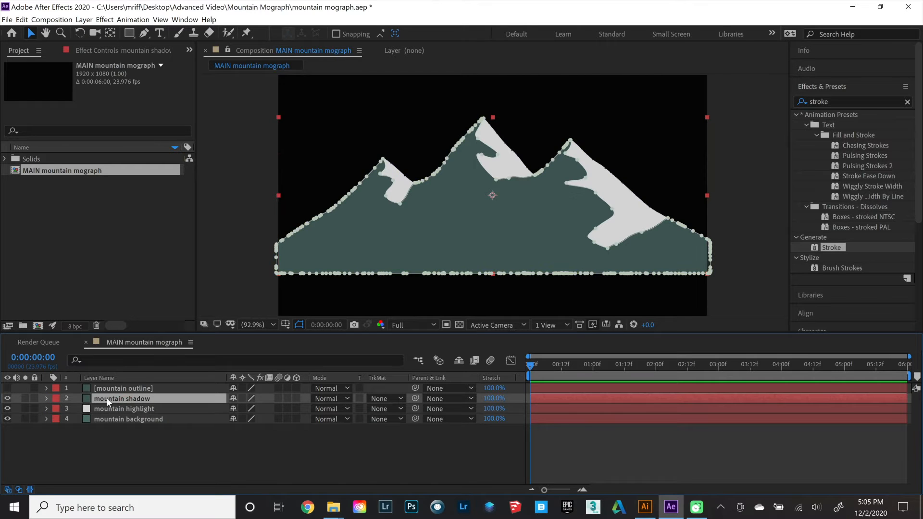
Show the mountain outline layer on its own by hiding the shadow, highlight and background layers, and save the project.
left_click(108, 388)
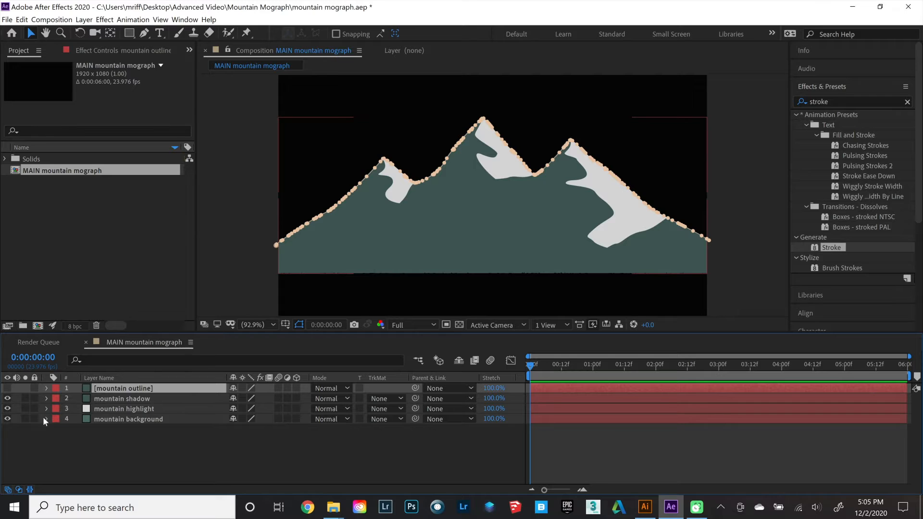
left_click(7, 398)
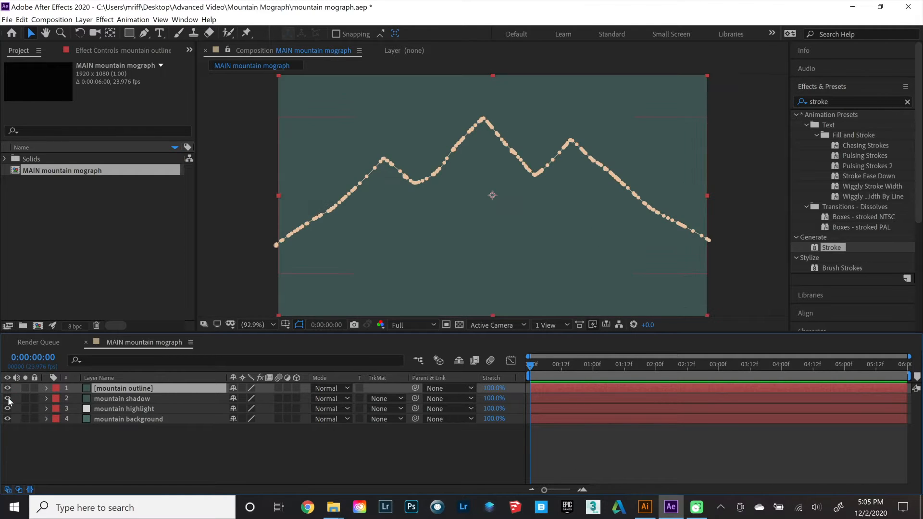
left_click(8, 409)
left_click(8, 419)
left_click(8, 20)
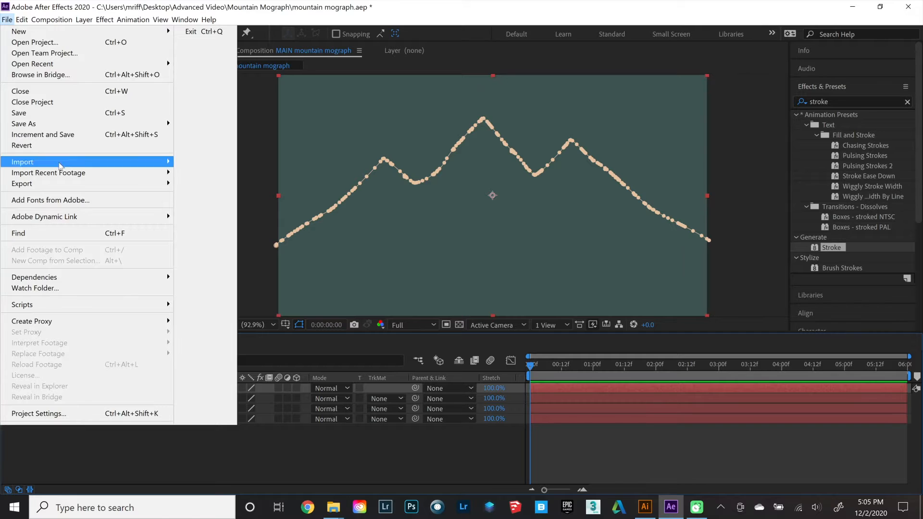
left_click(60, 113)
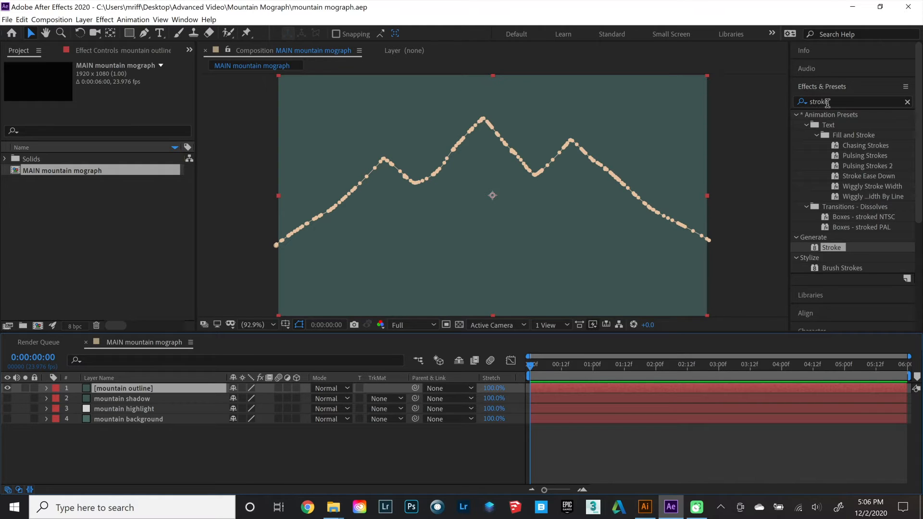
Apply the Stroke effect to the mountain outline layer and set its brush size to 3.
mouse_move(833, 250)
left_mouse_down()
mouse_move(481, 389)
mouse_move(111, 417)
mouse_move(120, 385)
left_mouse_up()
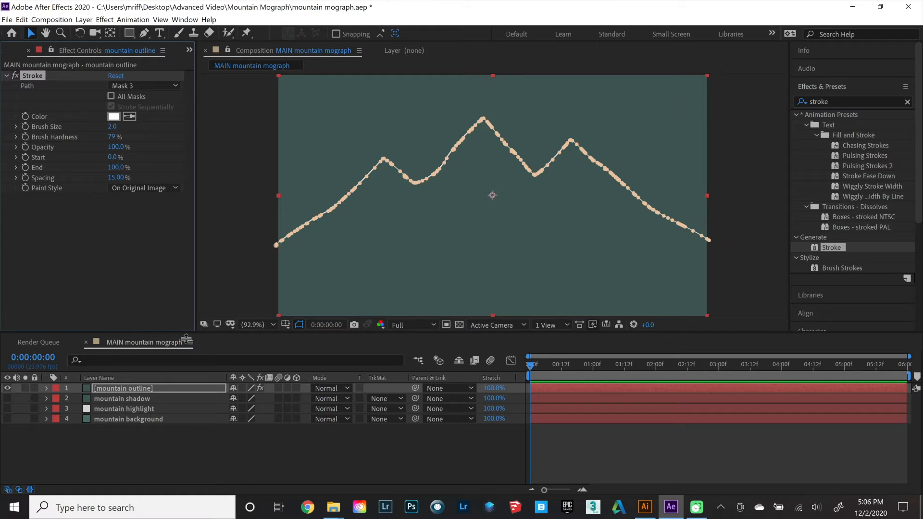
left_click(234, 169)
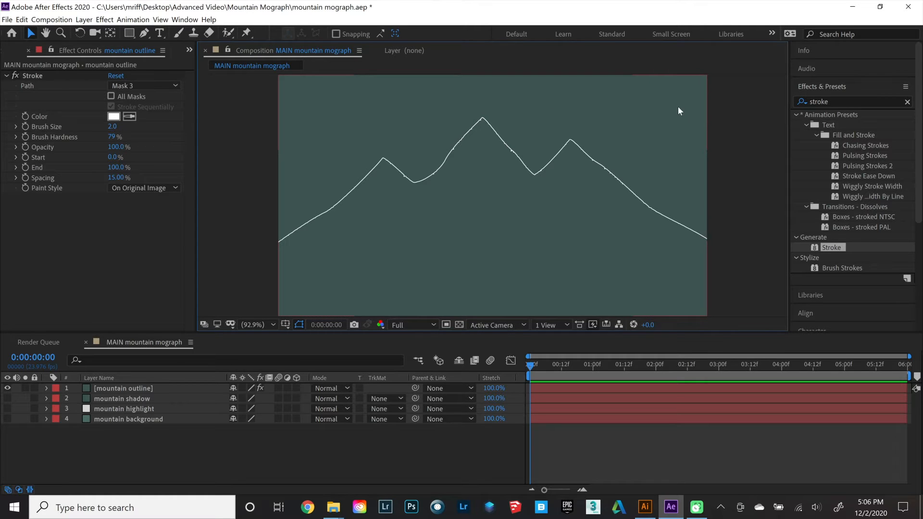
left_click(114, 128)
type("3")
key("Return")
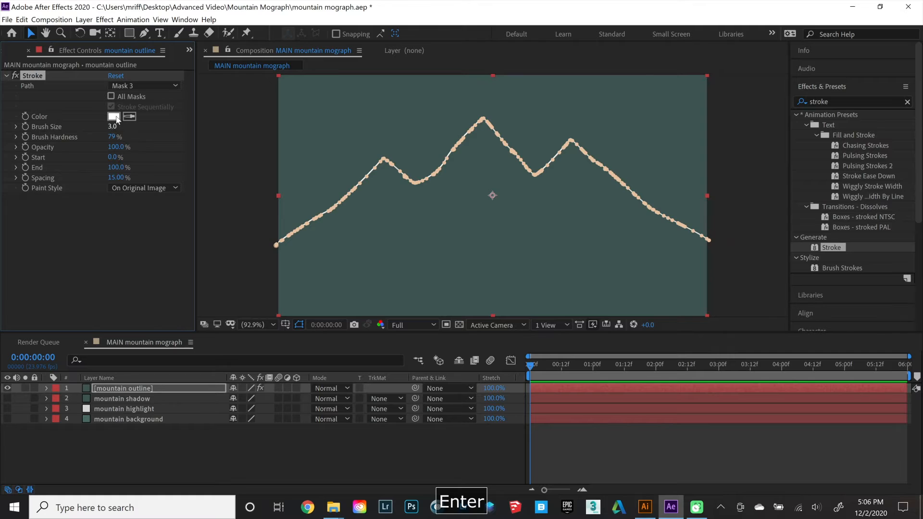
left_click(233, 110)
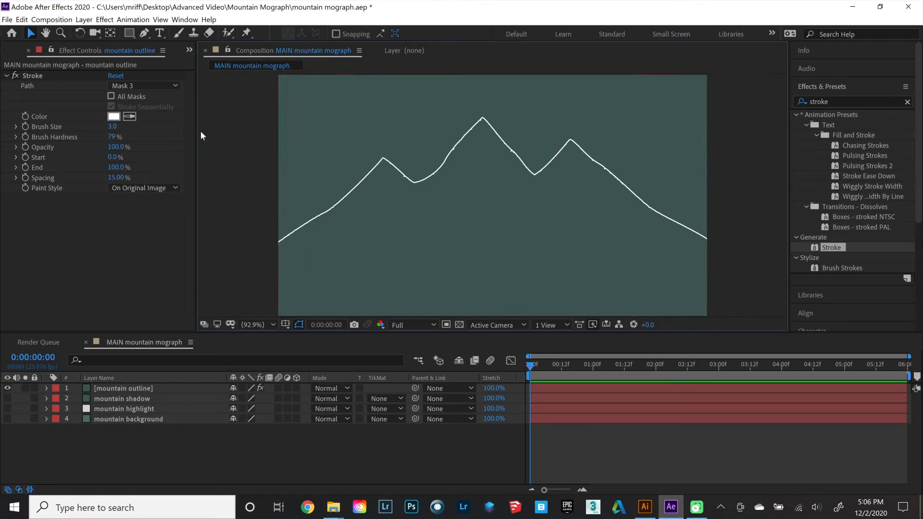
Sample the solid's dark teal as the outline's stroke colour and set the paint style to On Transparent.
left_click(130, 118)
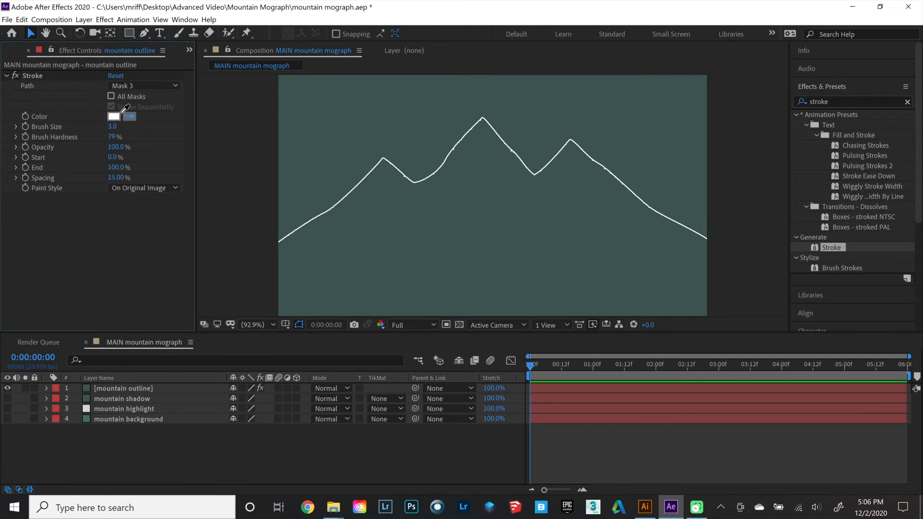
left_click(321, 114)
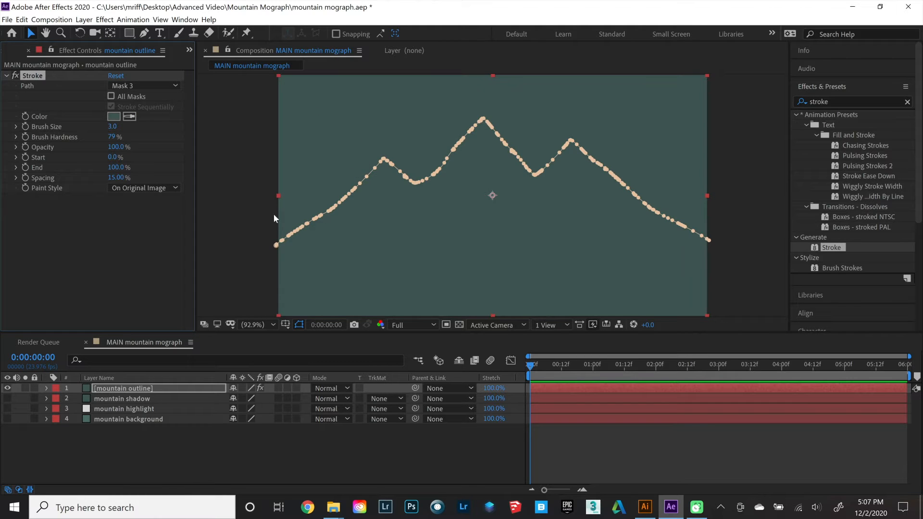
left_click(229, 159)
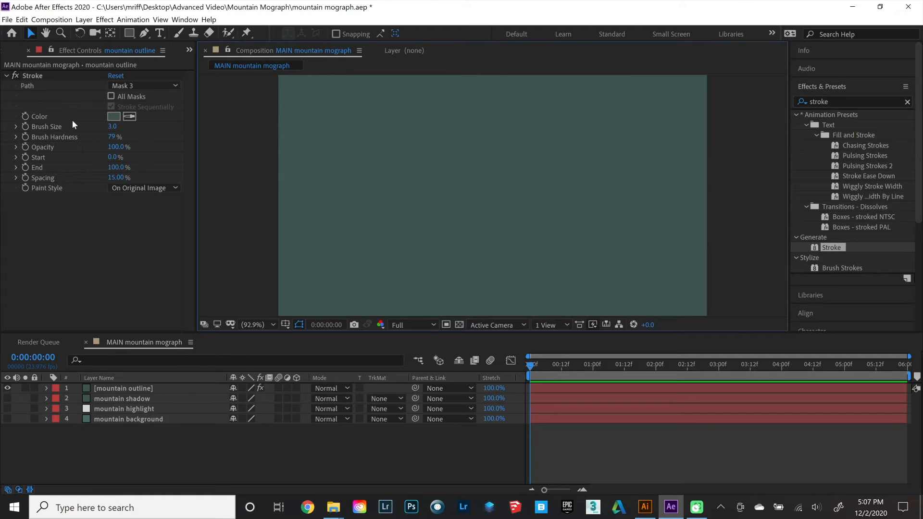
left_click(115, 188)
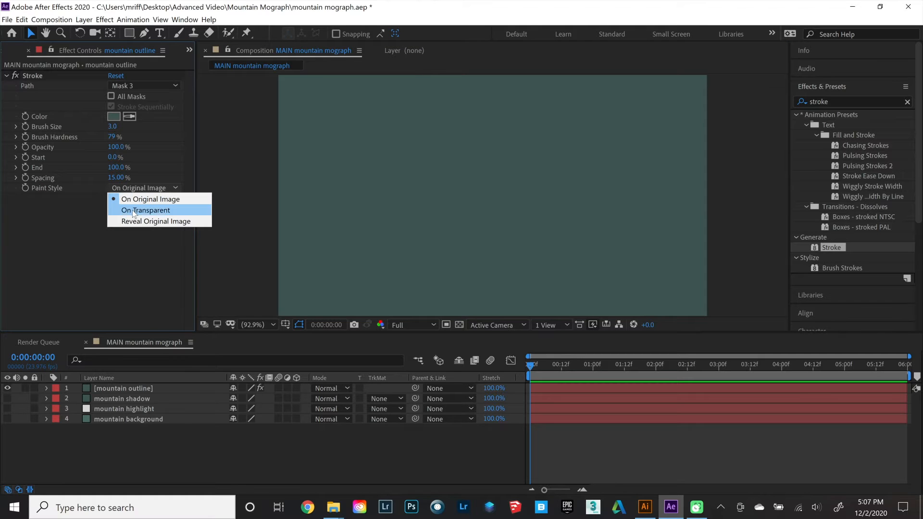
left_click(133, 210)
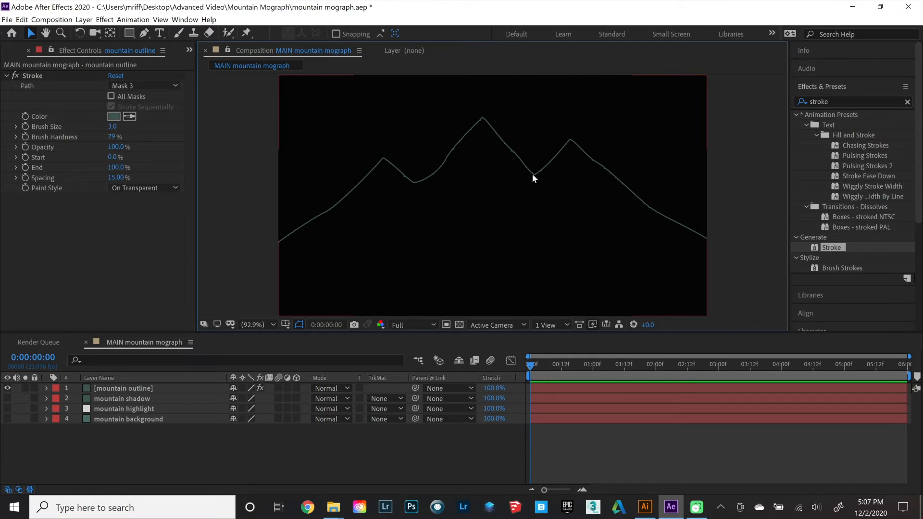
Show the shadow, highlight and background layers to check the outline against them, and hide all three again.
left_click_drag(7, 398, 8, 418)
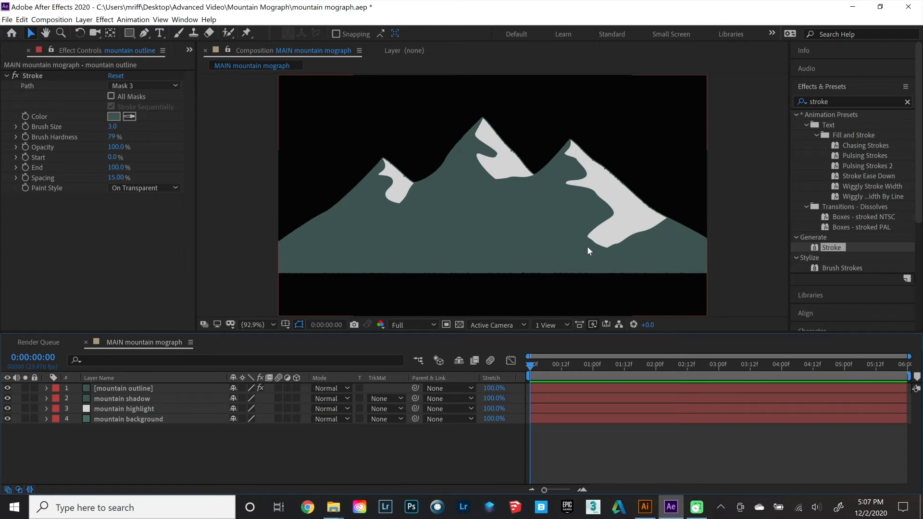
left_click(7, 399)
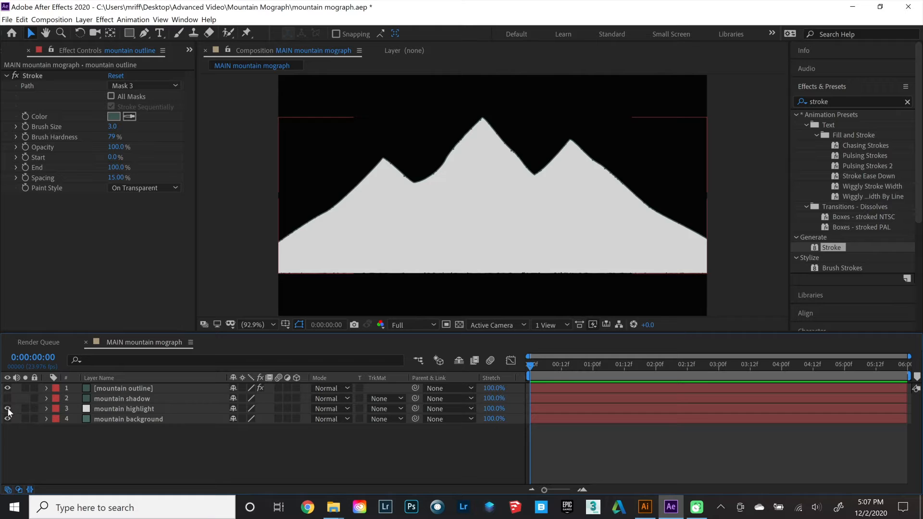
left_click(7, 409)
left_click(7, 419)
Try End values of 40% and 64% on the mountain outline's stroke to preview the draw-on, and return it to 100%.
left_click(125, 389)
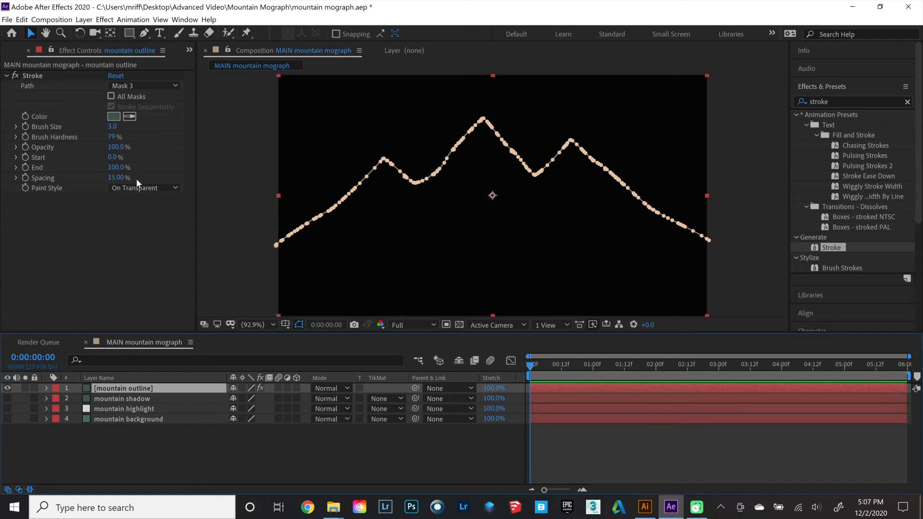
left_click_drag(114, 168, 82, 171)
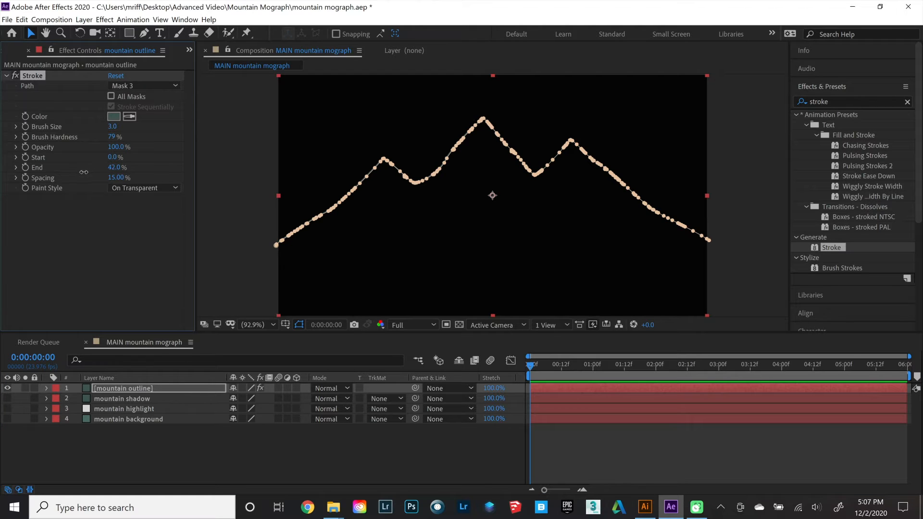
left_click(244, 160)
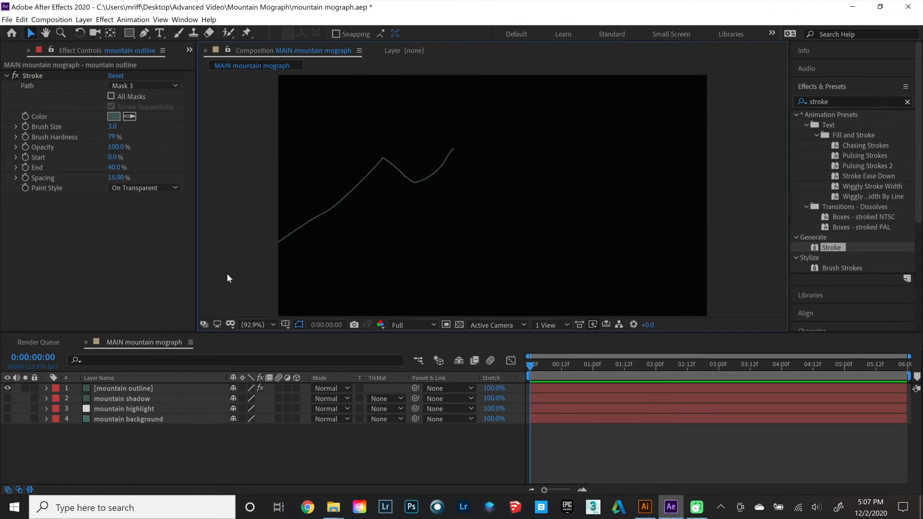
left_click_drag(113, 168, 132, 169)
left_click(221, 151)
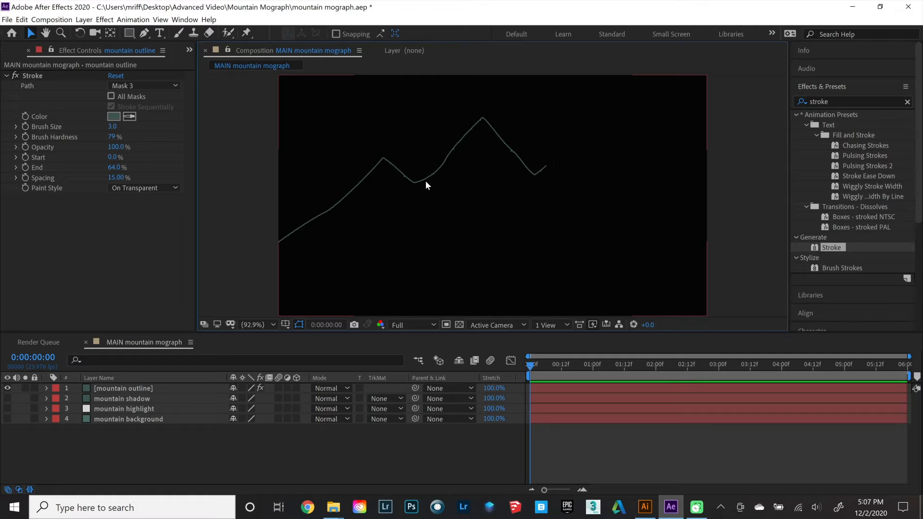
left_click_drag(114, 168, 144, 167)
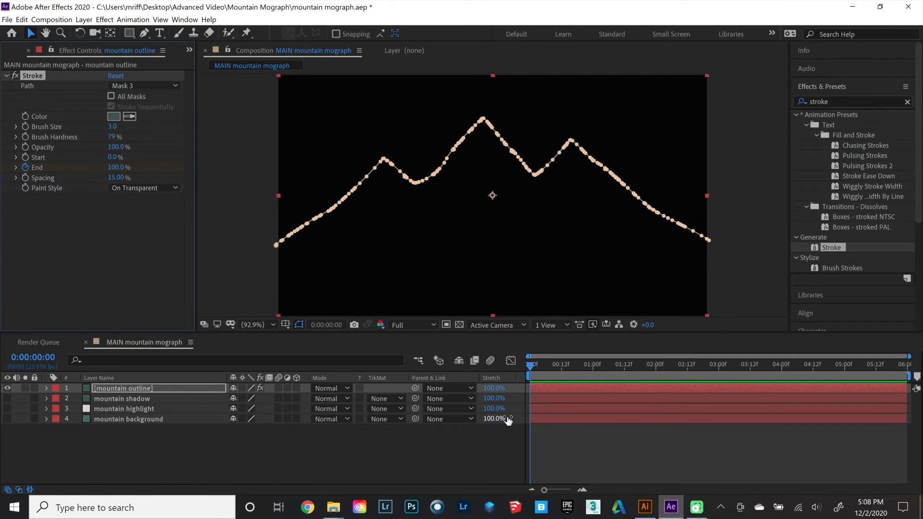
Keyframe the outline stroke's End from 0% at 0:00 to 100% at 2:00, and scrub back to check it.
left_click_drag(118, 167, 20, 174)
left_click_drag(536, 363, 655, 369)
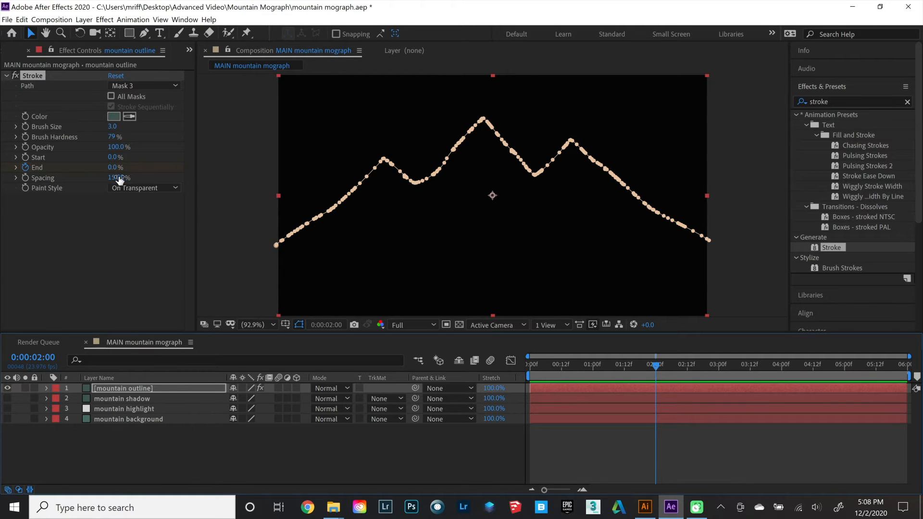
left_click_drag(116, 171, 246, 177)
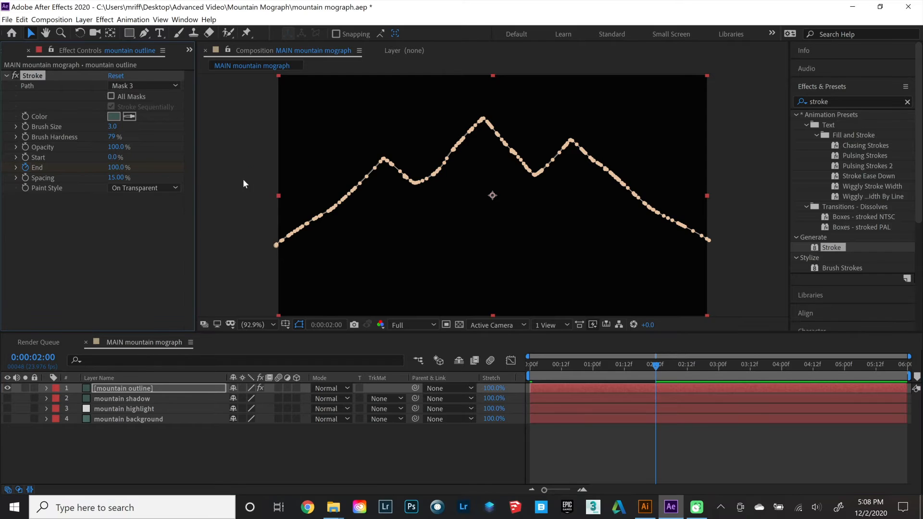
left_click(637, 291)
mouse_move(657, 367)
left_mouse_down()
mouse_move(534, 376)
mouse_move(643, 371)
left_mouse_up()
Reveal the mountain outline layer's End keyframes and apply Easy Ease to both of them.
left_click(110, 390)
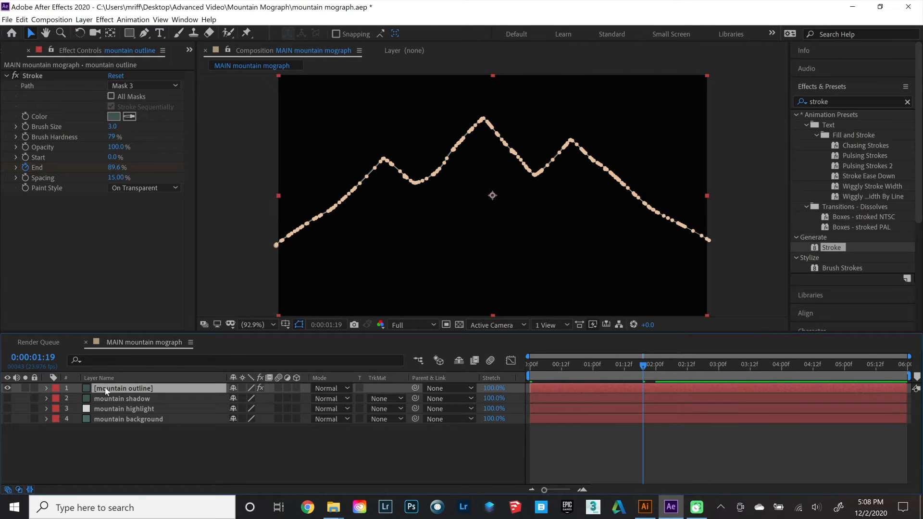
key("u")
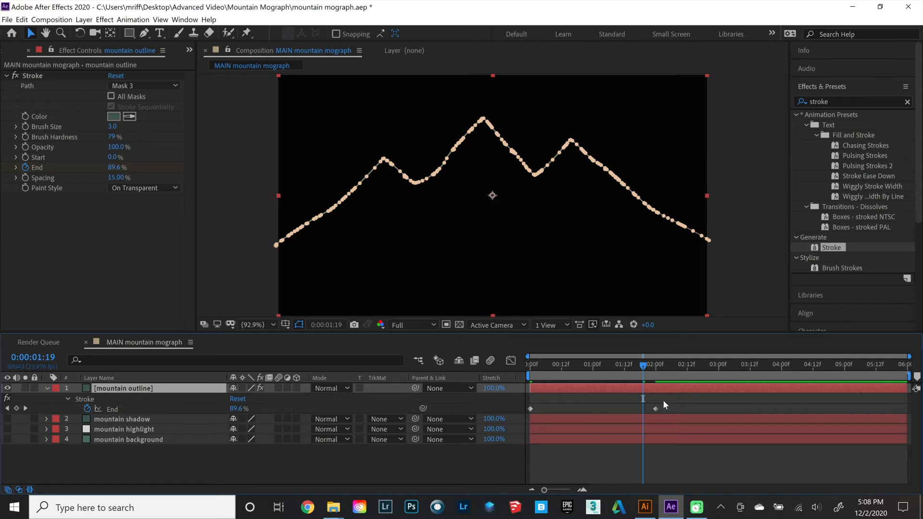
left_click_drag(673, 400, 530, 408)
right_click(531, 411)
mouse_move(600, 402)
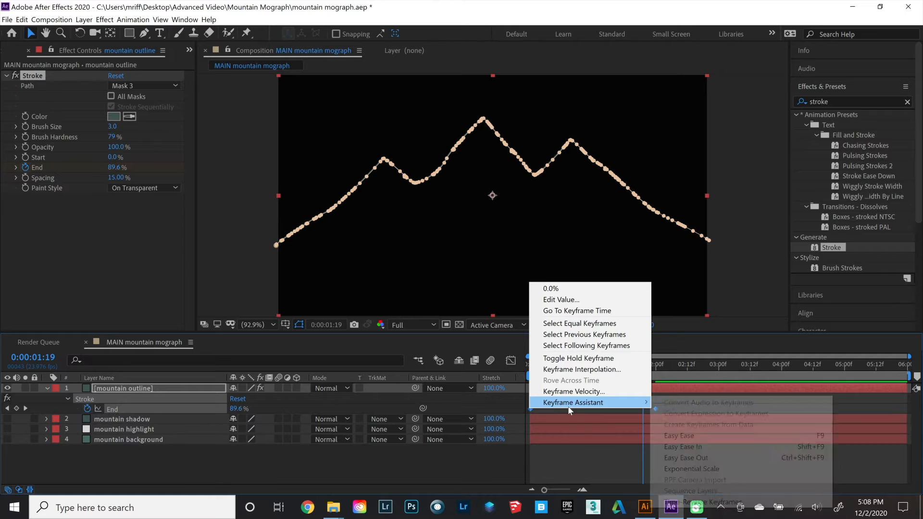
left_click(694, 436)
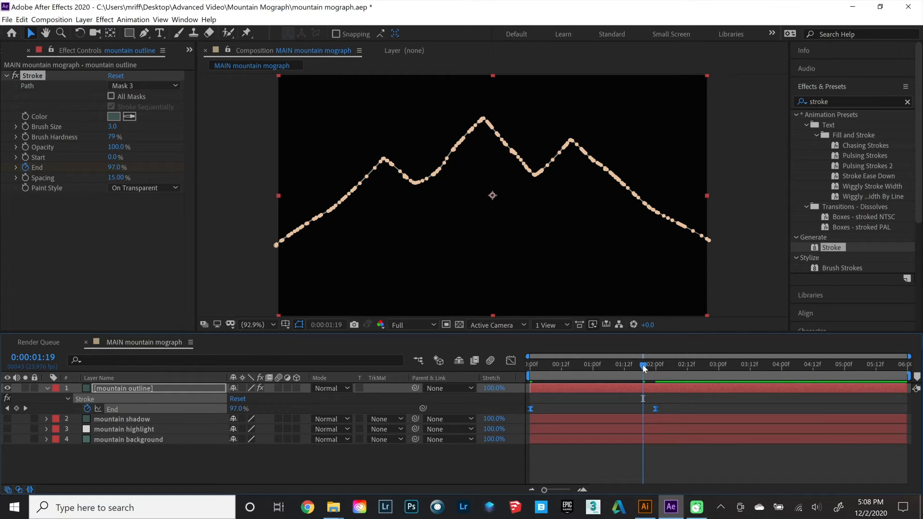
Play the outline's draw-on animation from the start of the composition.
left_click_drag(644, 368, 523, 386)
left_click(471, 468)
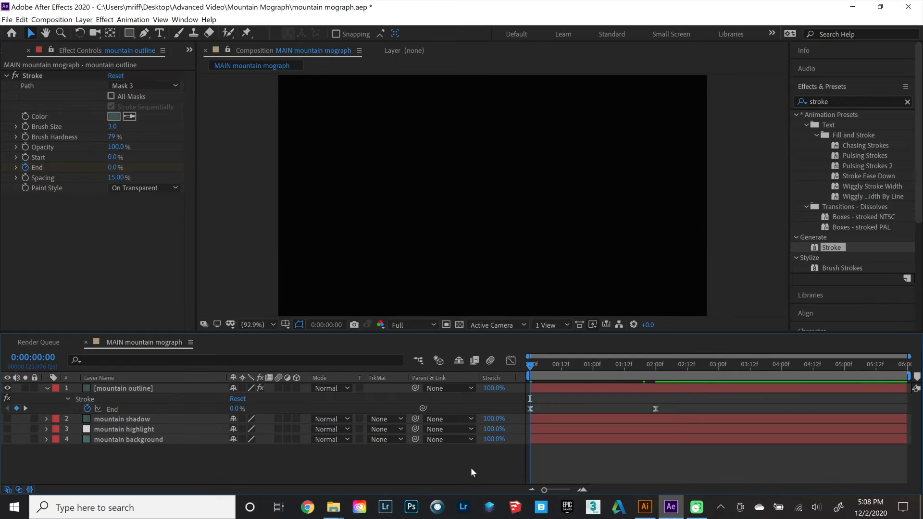
key("space")
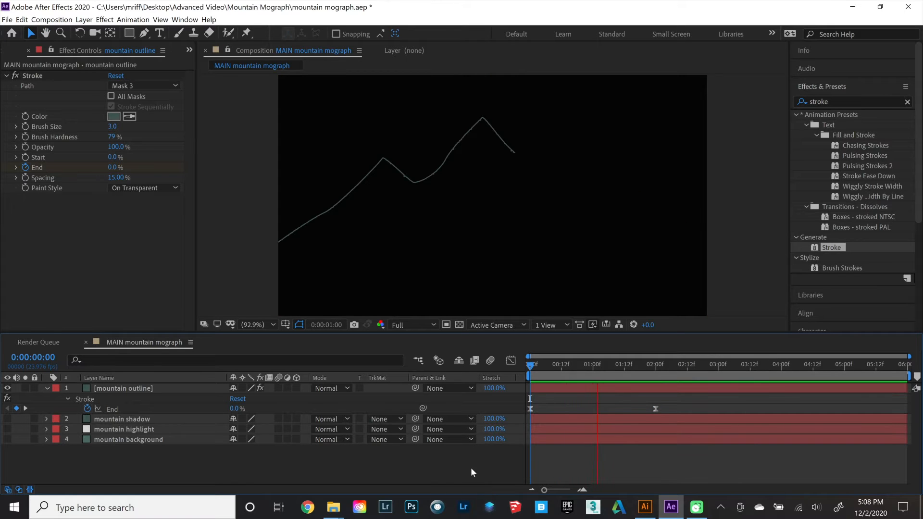
key("space")
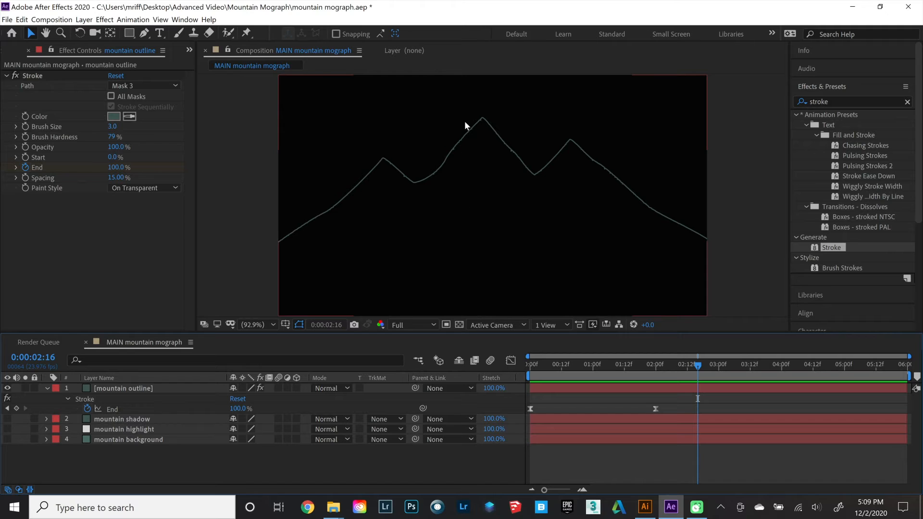
Show the mountain background layer and activate the Rectangle tool for masking.
left_click(7, 439)
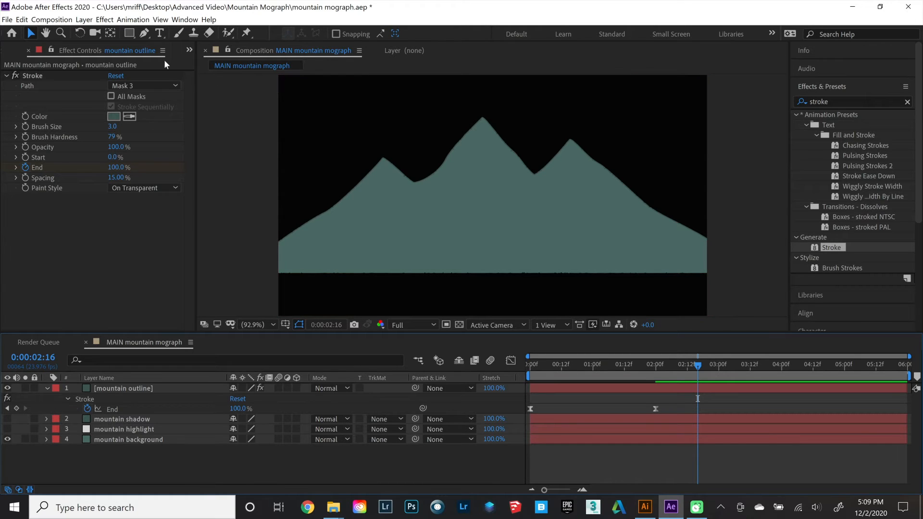
left_click(130, 34)
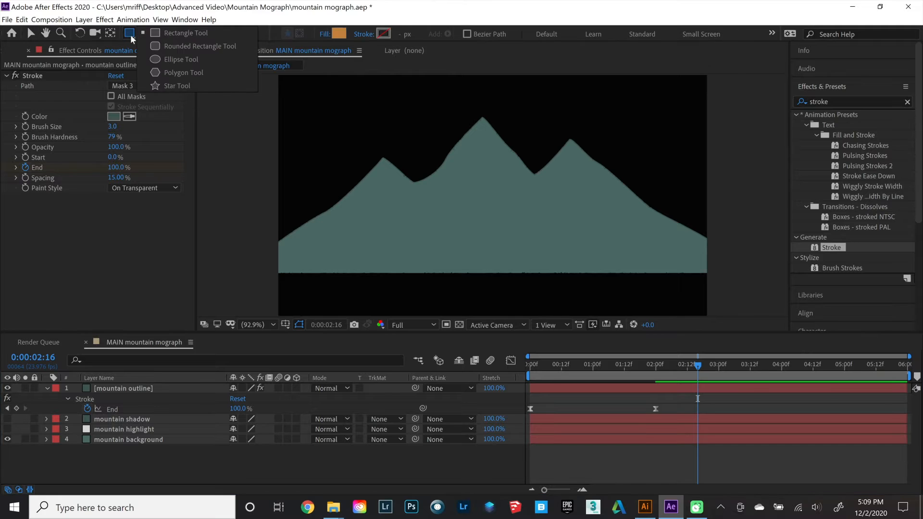
left_click(142, 32)
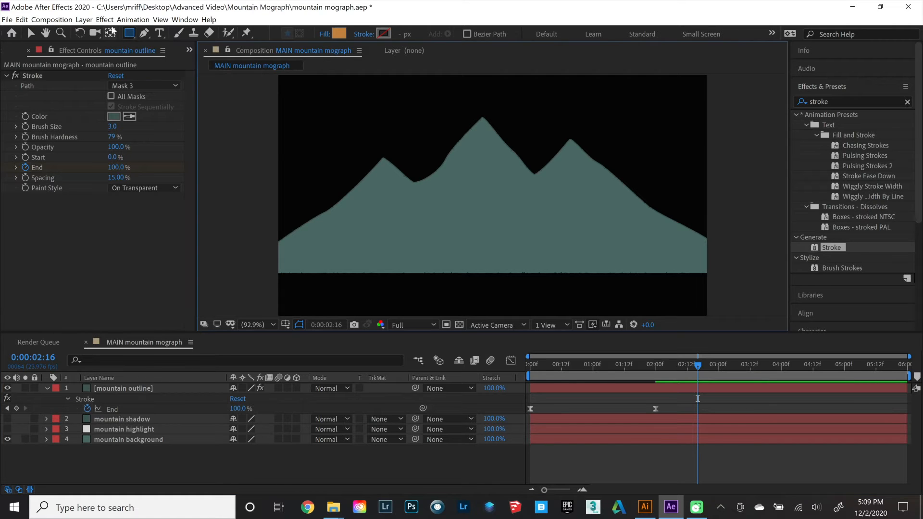
Try adding a rectangular mask around the whole mountain on the mountain background layer, and undo it.
left_click(109, 441)
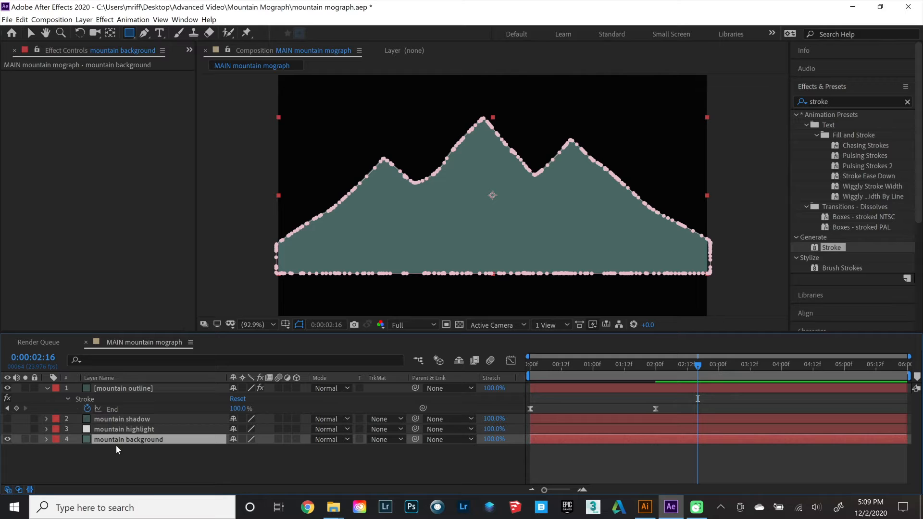
left_click_drag(246, 99, 732, 290)
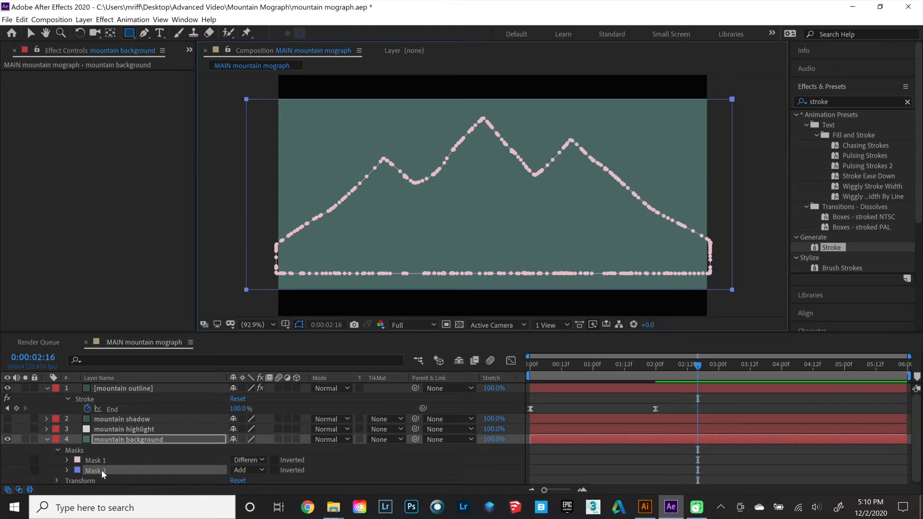
key("ctrl+z")
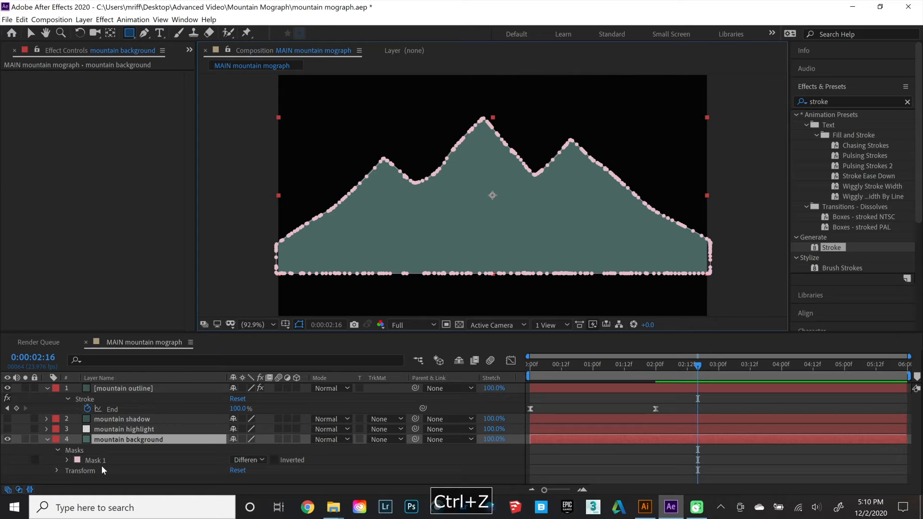
left_click(46, 439)
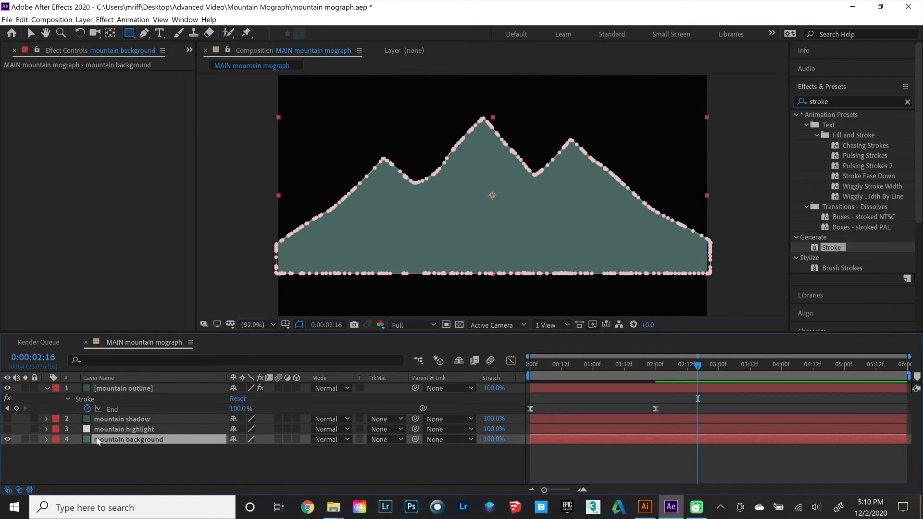
Pre-compose the mountain background layer as "PRECOMP mountain background", moving all attributes into the new composition.
right_click(120, 441)
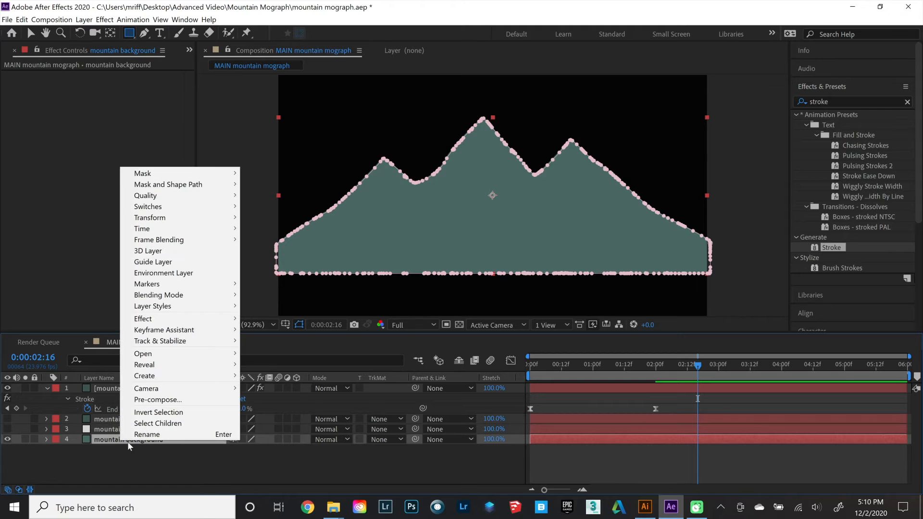
left_click(152, 399)
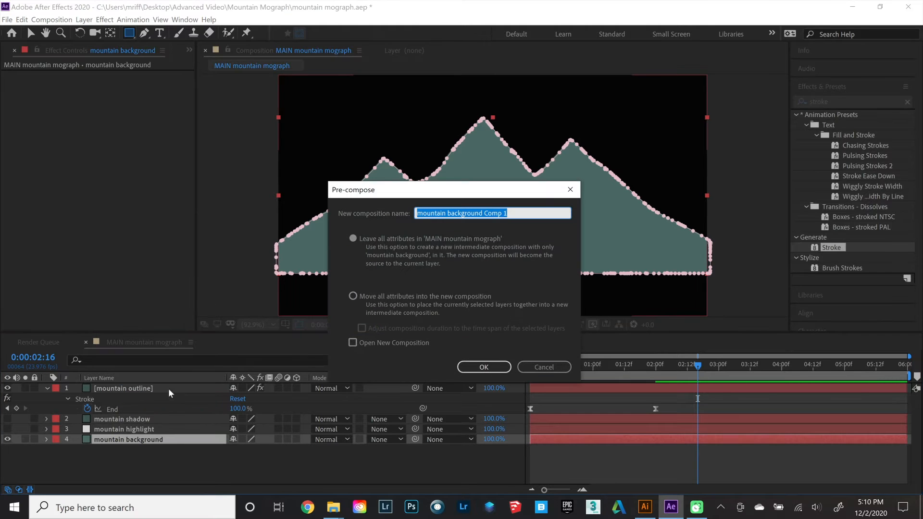
left_click(487, 212)
left_click_drag(488, 212, 515, 211)
type("precompt")
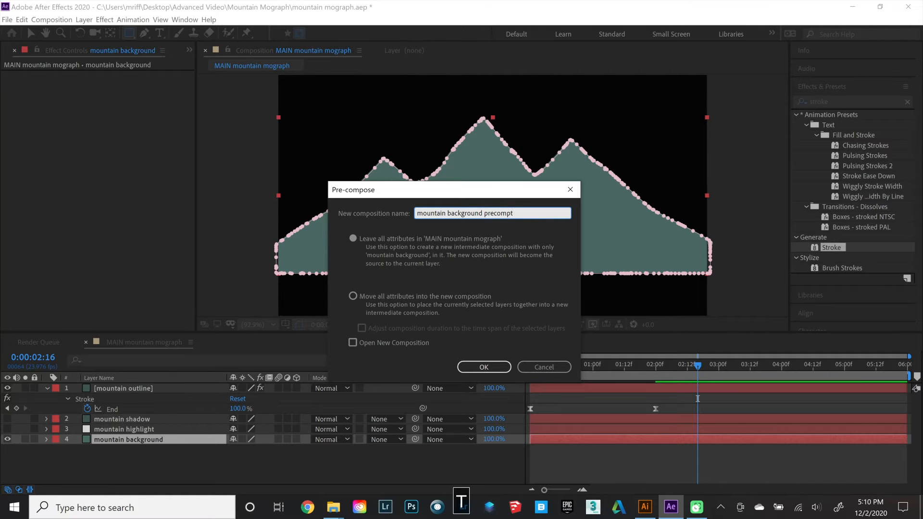
left_click_drag(514, 213, 482, 213)
key("BackSpace")
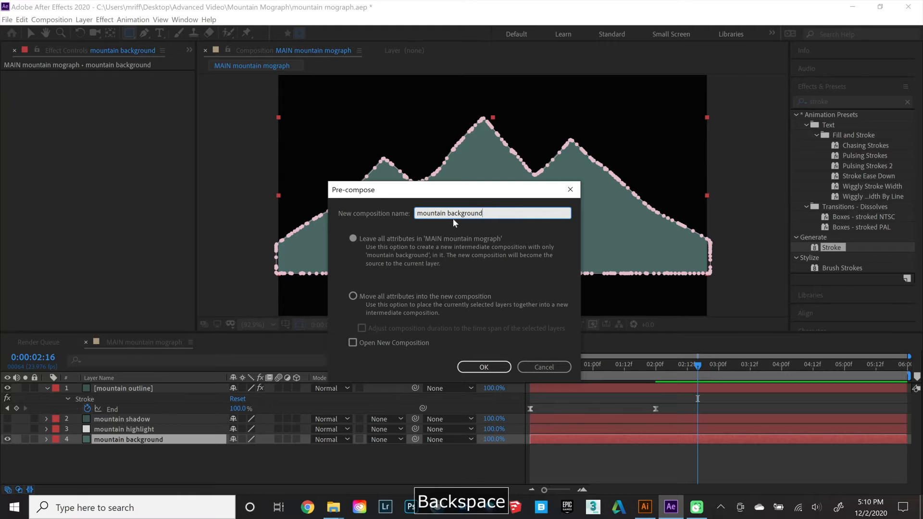
left_click(418, 213)
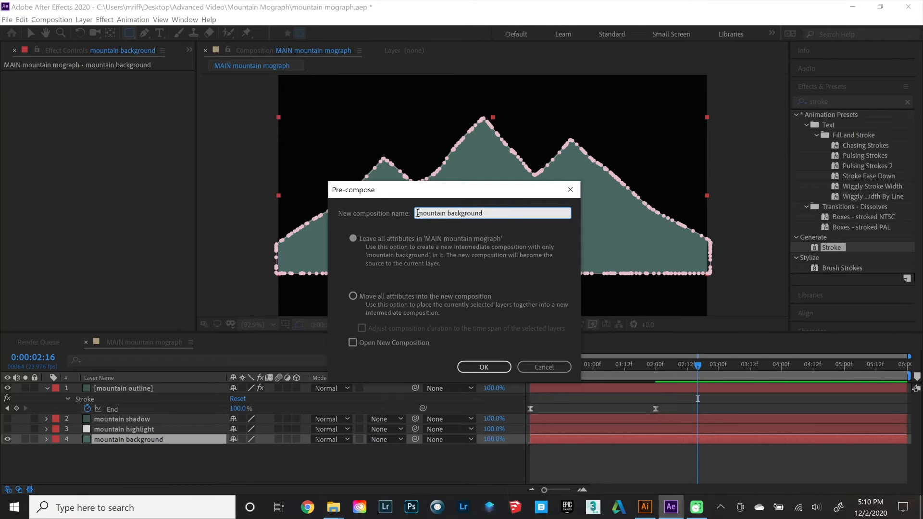
type("PRECOMP")
left_click(454, 296)
left_click(496, 368)
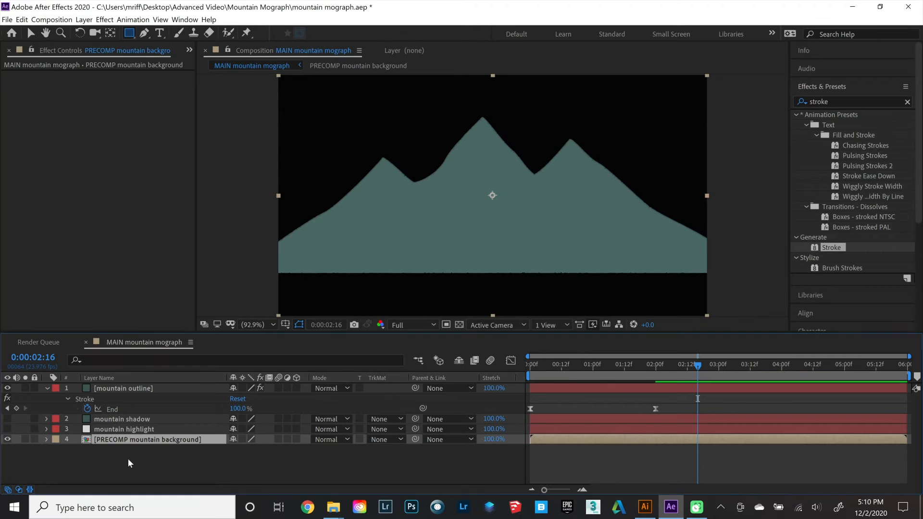
Compare the precomp and the main composition in the project, and open PRECOMP mountain background.
left_click(190, 50)
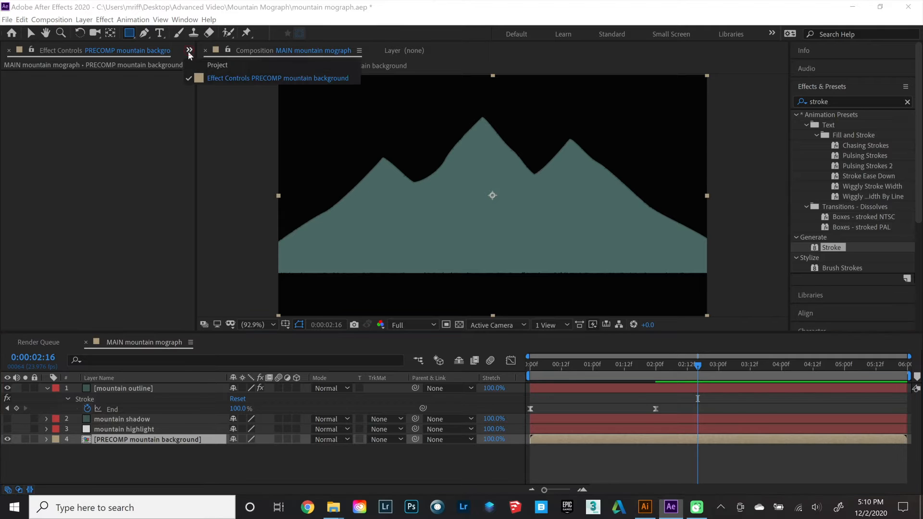
left_click(210, 65)
left_click(48, 171)
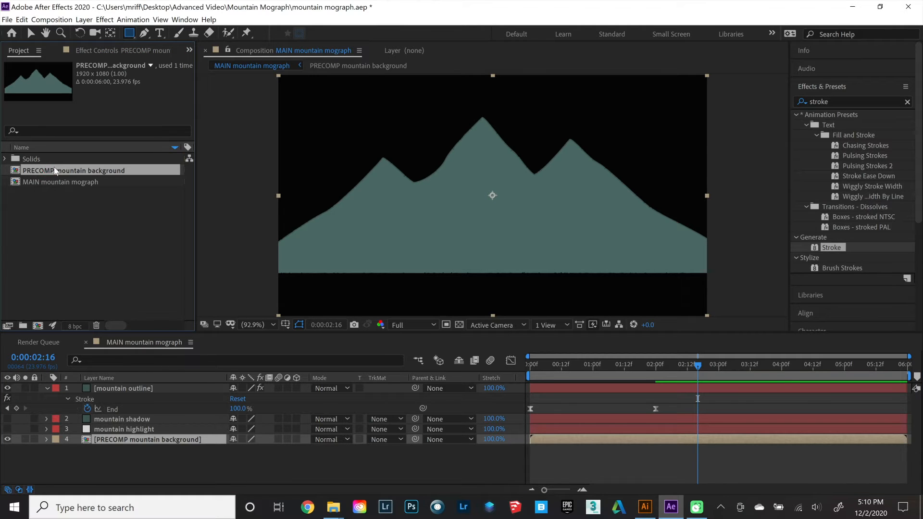
left_click(41, 183)
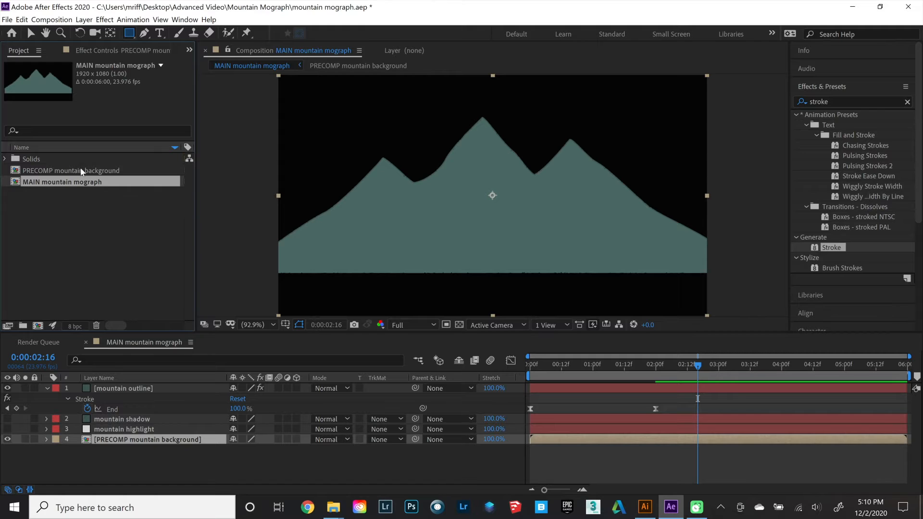
left_click(48, 171)
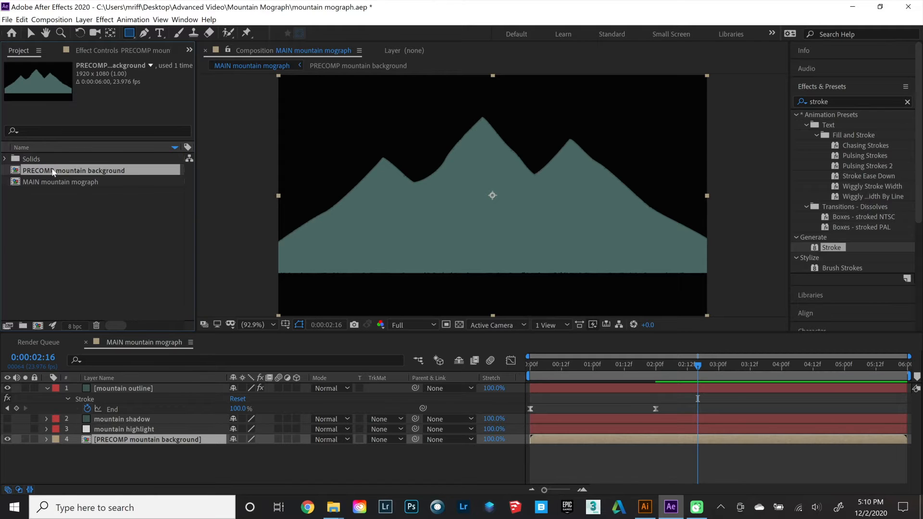
double_click(16, 172)
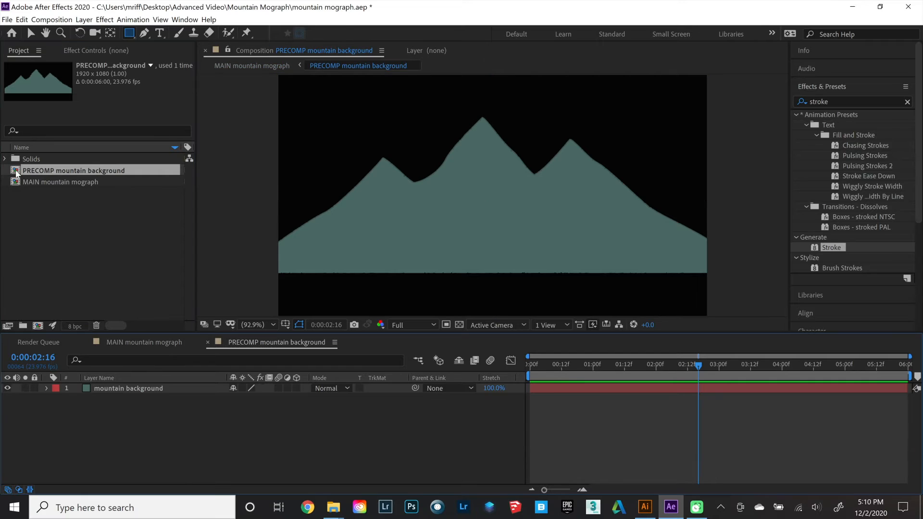
Reveal the mask properties of the mountain background layer inside the precomp and select Mask 1.
left_click(109, 389)
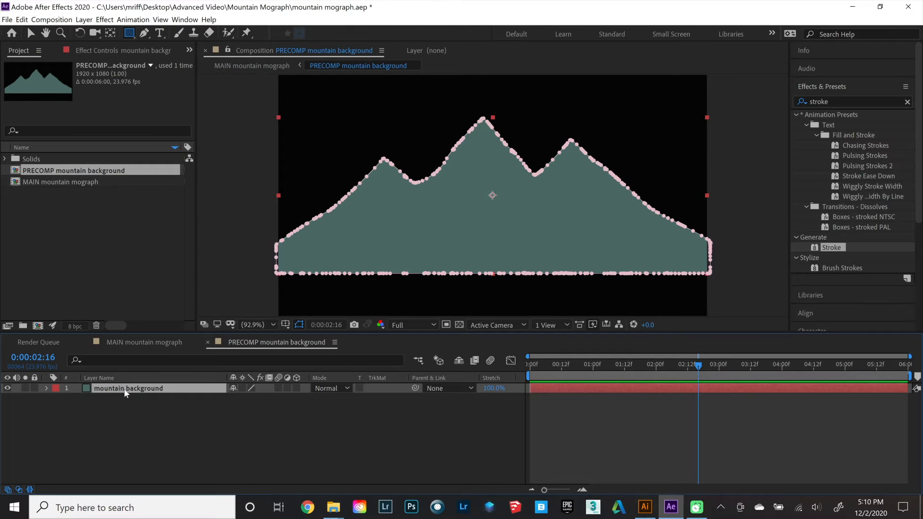
key("m")
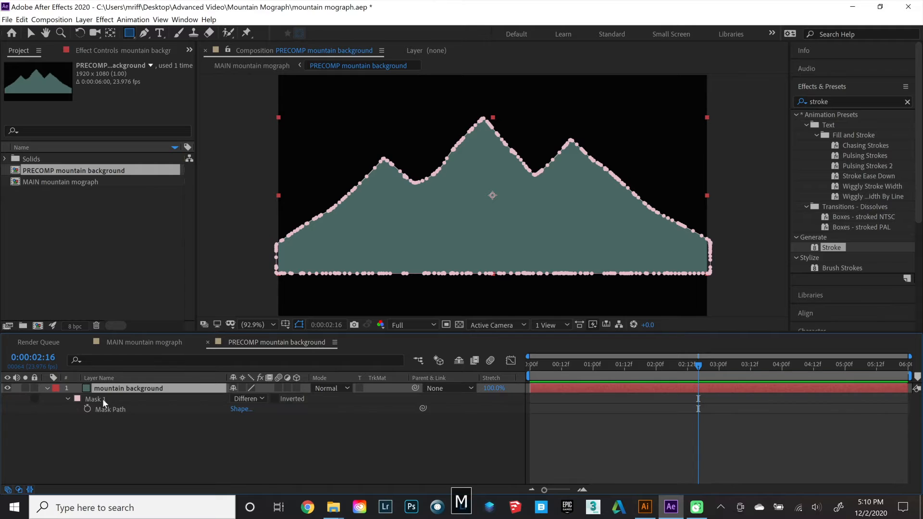
left_click(102, 399)
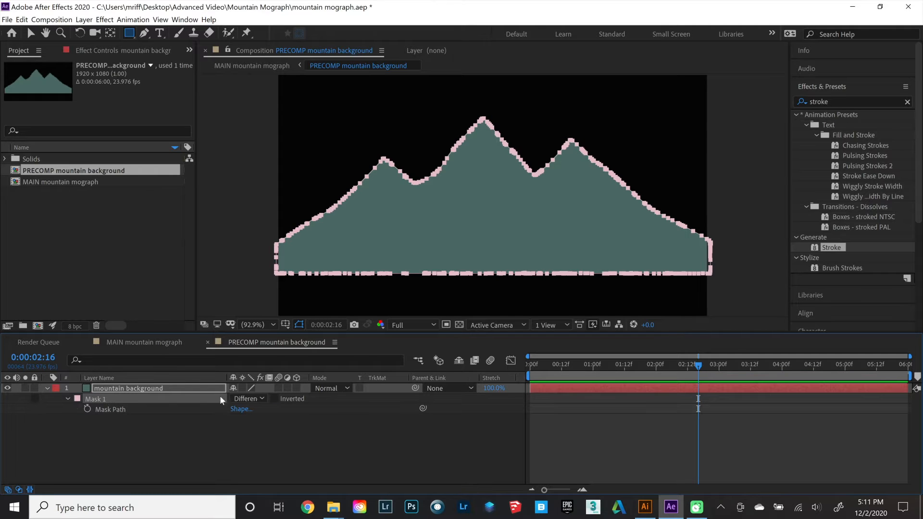
Return to the MAIN mountain mograph composition.
left_click(140, 342)
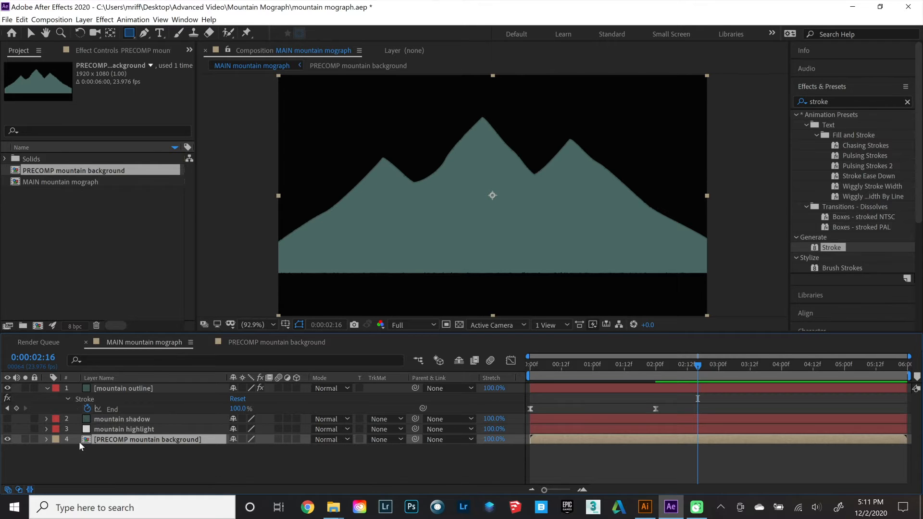
Try a rectangular mask around the whole mountain on the PRECOMP mountain background layer, shift it across the mountain, and delete it.
left_click(130, 34)
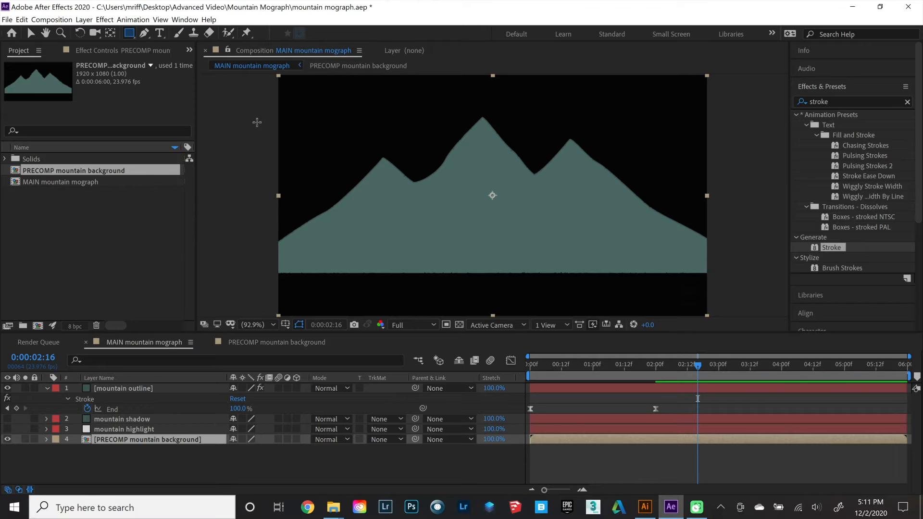
left_click_drag(252, 104, 556, 269)
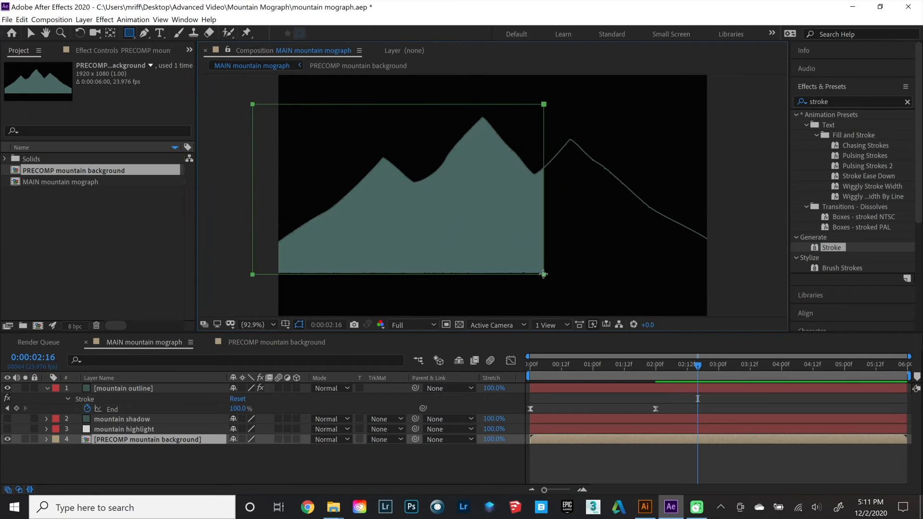
left_click_drag(628, 260, 736, 288)
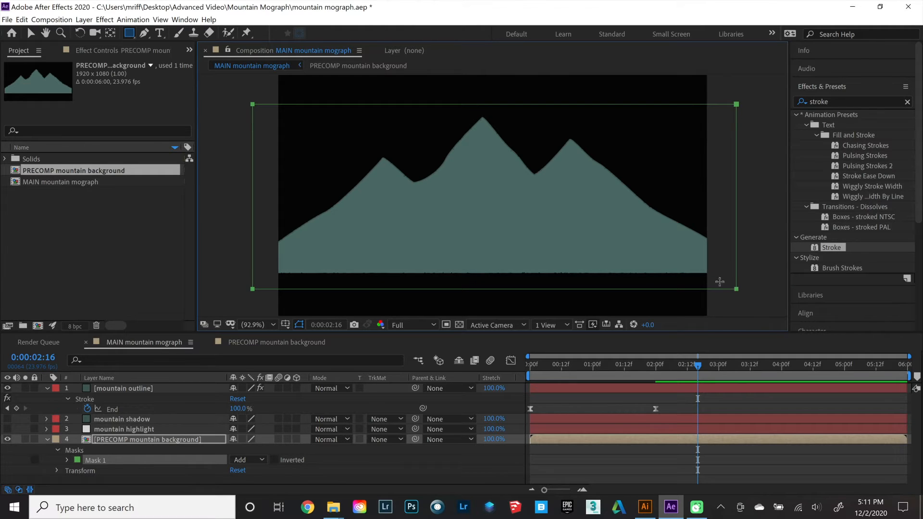
key("v")
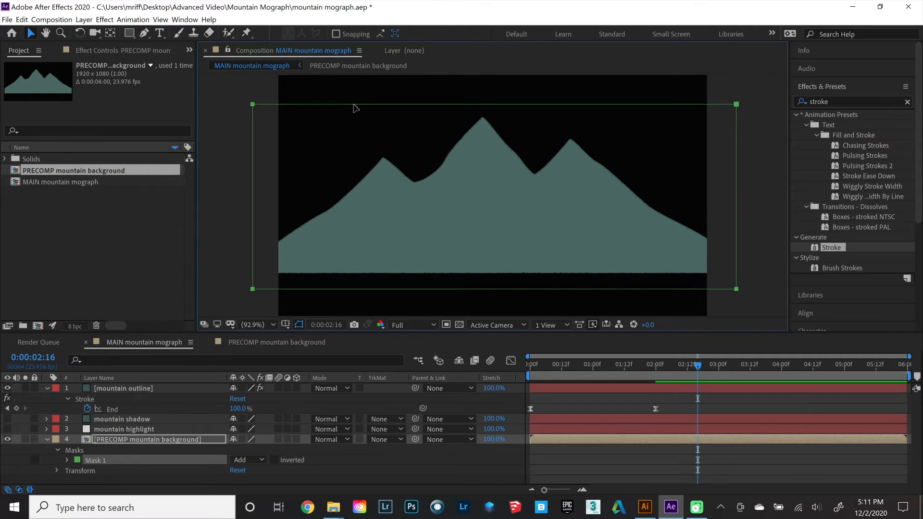
left_click(355, 107)
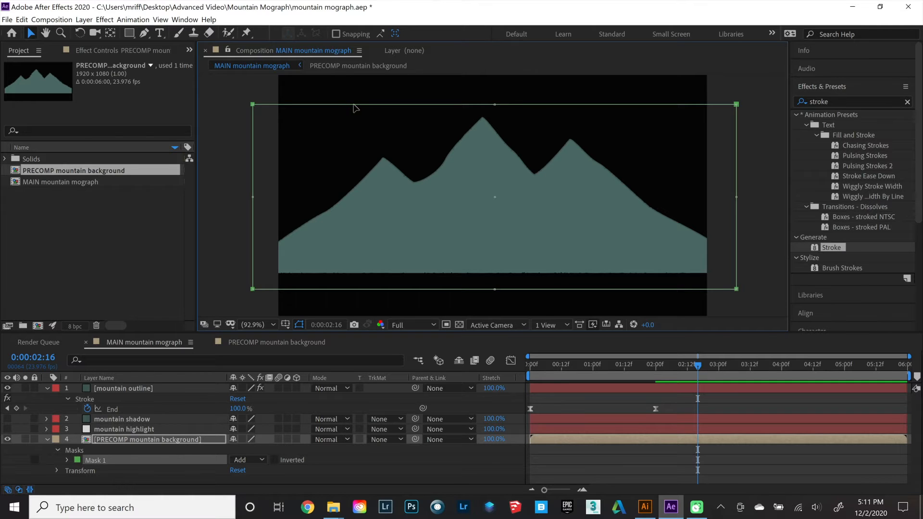
left_click_drag(589, 208, 385, 216)
left_click_drag(470, 247, 612, 217)
left_click(97, 461)
key("BackSpace")
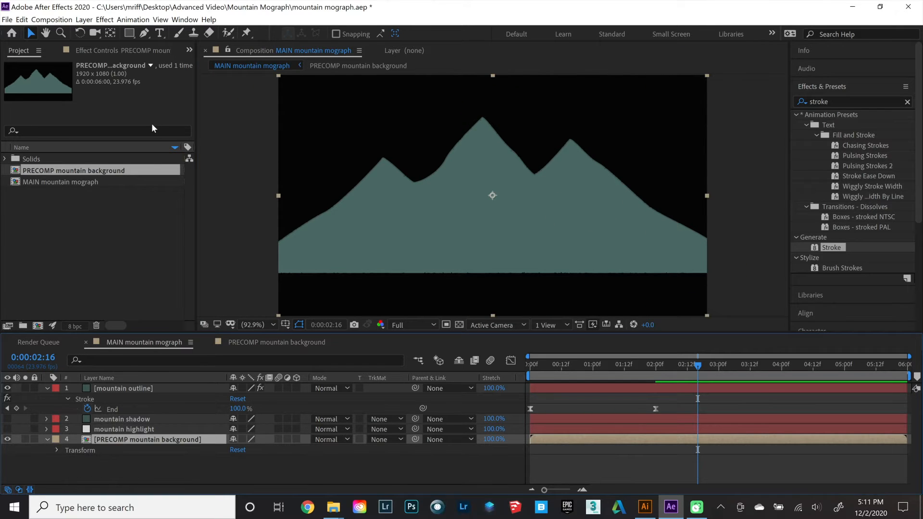
Draw an elliptical mask enclosing the entire composition frame on the PRECOMP mountain background layer, with the composition shown at 50%.
left_click(131, 33)
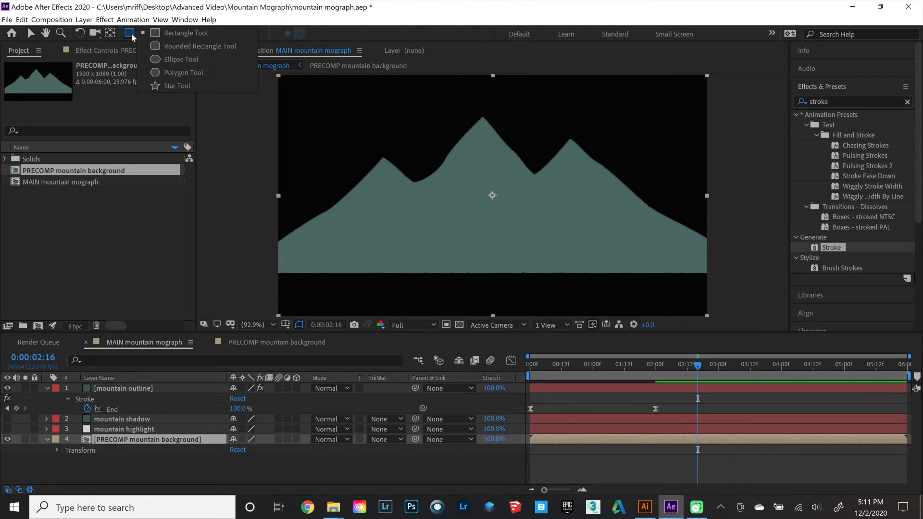
left_click(188, 58)
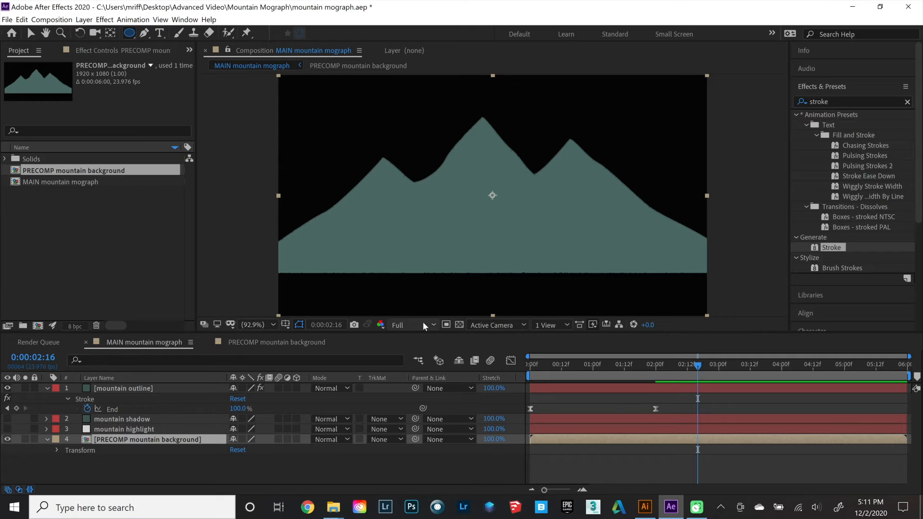
left_click(253, 324)
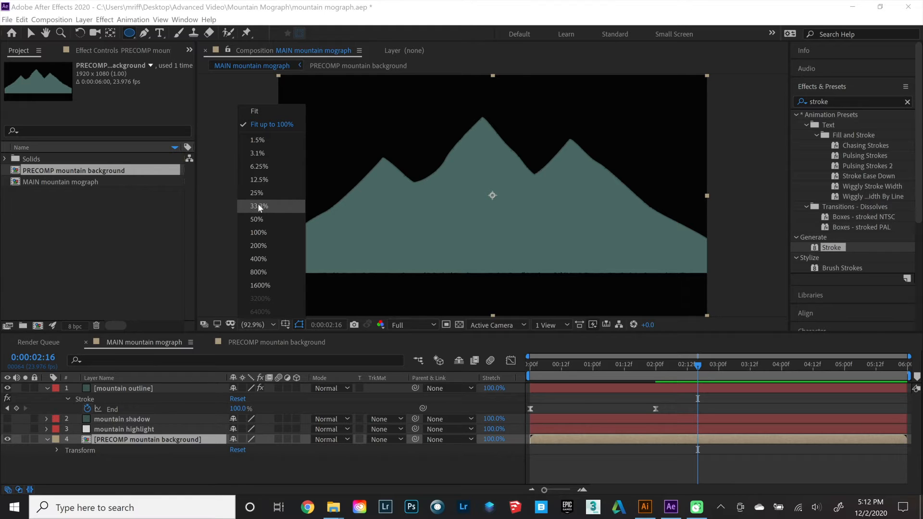
left_click(262, 224)
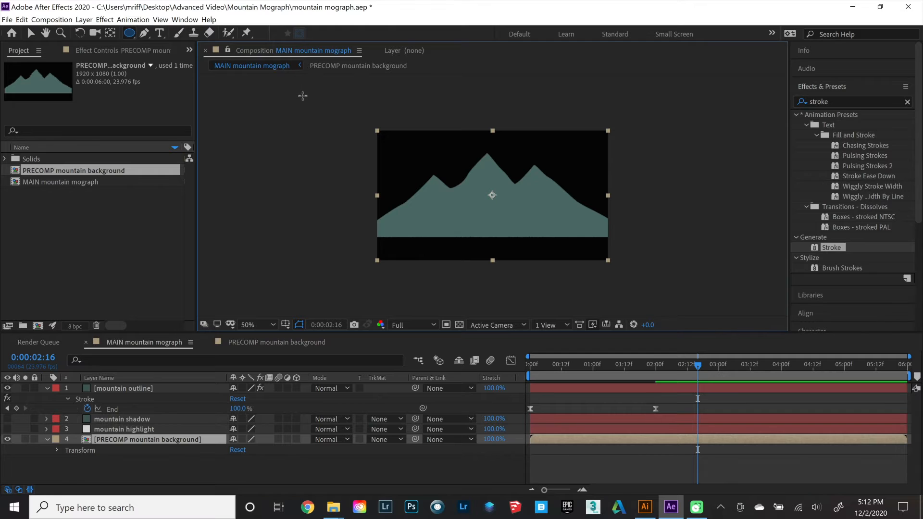
left_click_drag(308, 96, 679, 309)
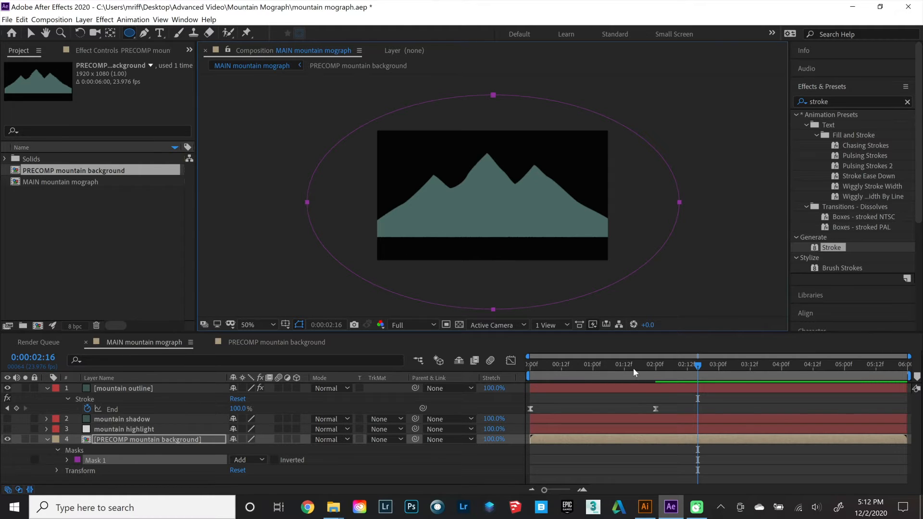
Start animating the elliptical mask's Mask Path with a keyframe at 0:00:01:00 on the PRECOMP mountain background layer.
left_click_drag(625, 368, 593, 378)
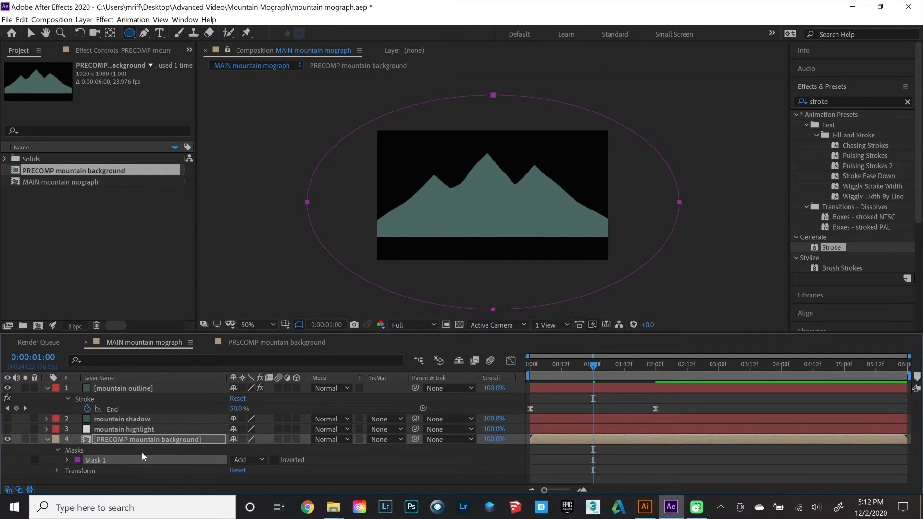
left_click(127, 440)
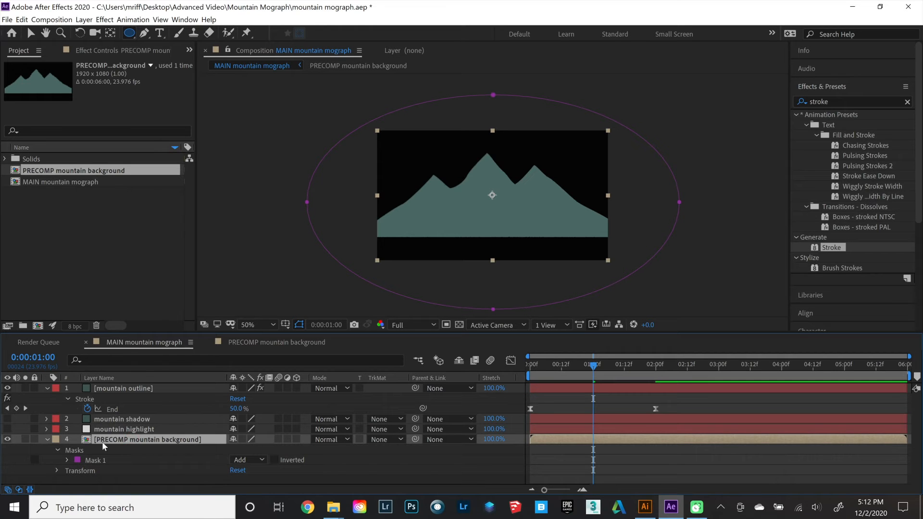
key("m")
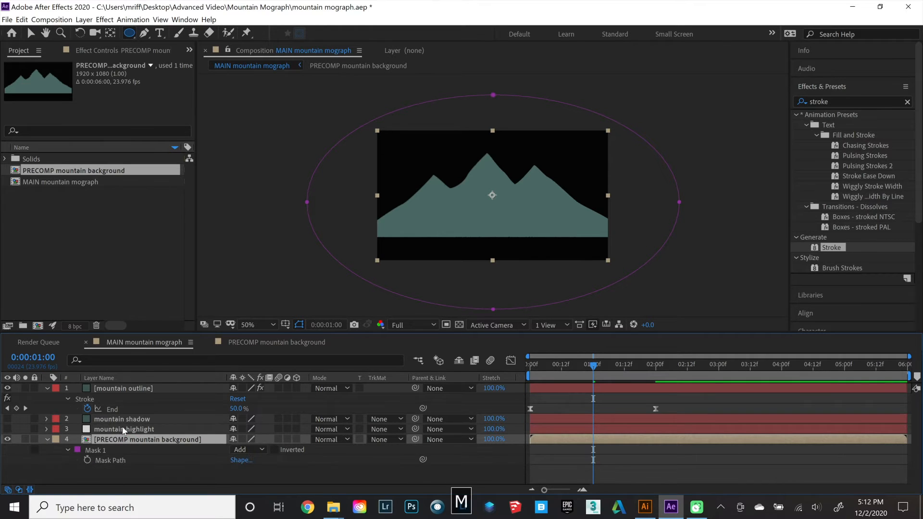
left_click(87, 460)
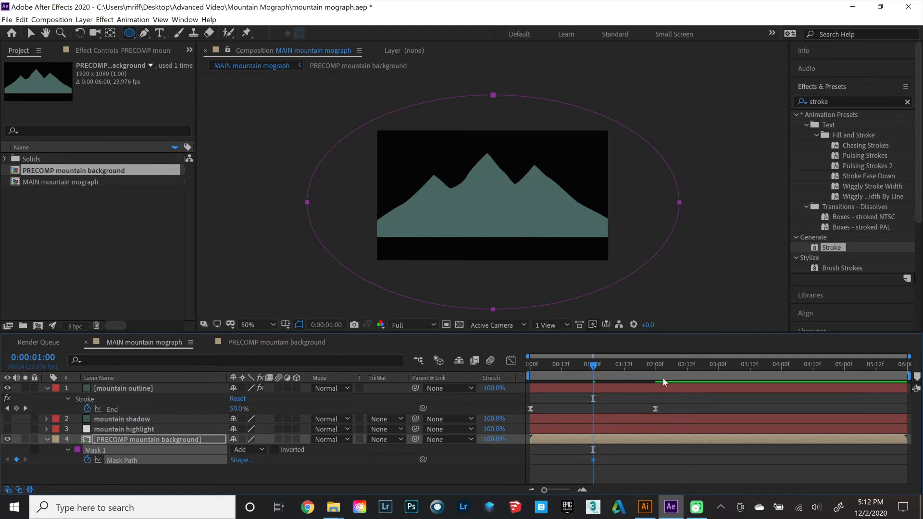
Move the whole elliptical mask straight down until it lies just below the composition frame at 0:00:01:00.
left_click(32, 34)
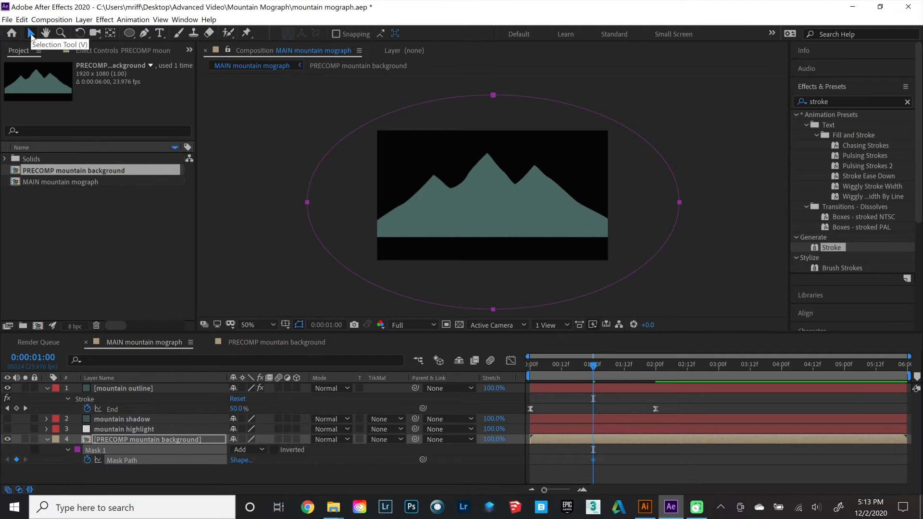
double_click(411, 105)
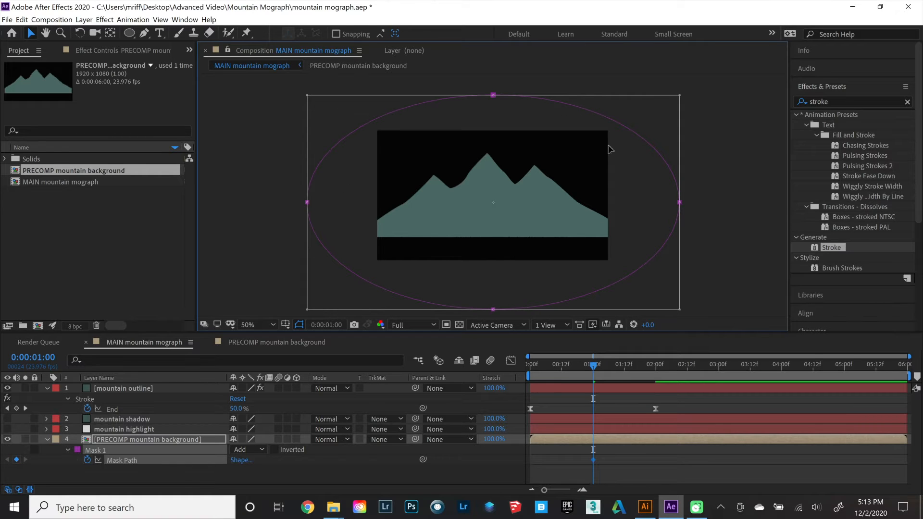
mouse_move(557, 155)
left_mouse_down()
mouse_move(563, 342)
mouse_move(564, 318)
left_mouse_up()
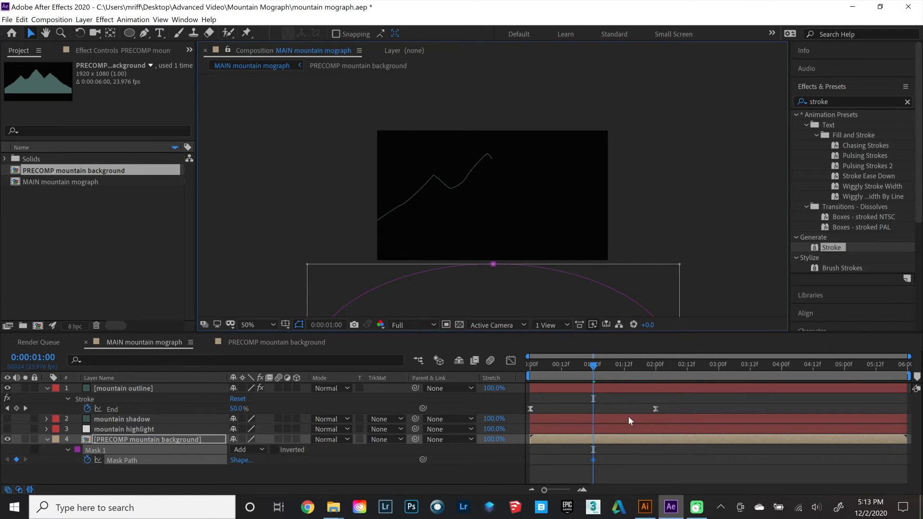
At 0:00:02:00, move the elliptical mask back up to enclose the whole frame, and scrub through the reveal between the keyframes.
mouse_move(598, 364)
left_mouse_down()
mouse_move(675, 376)
mouse_move(659, 373)
left_mouse_up()
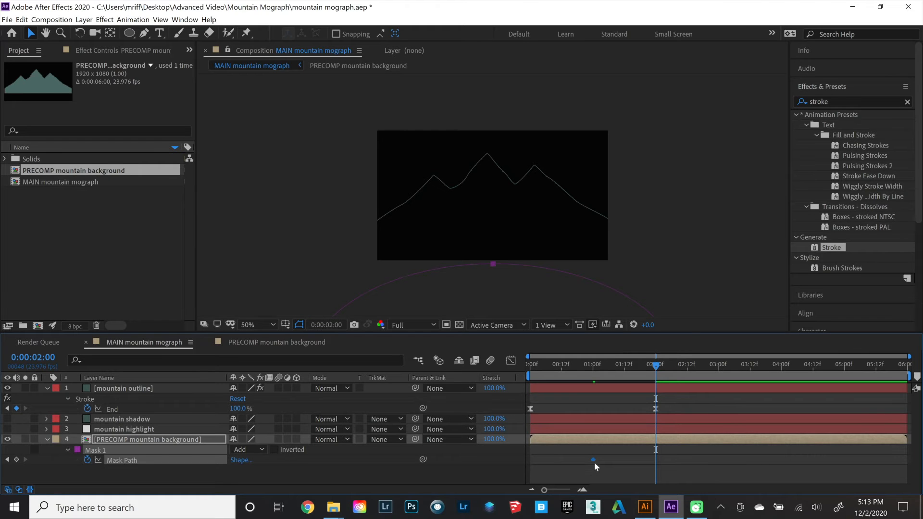
double_click(568, 277)
left_click_drag(518, 305, 531, 131)
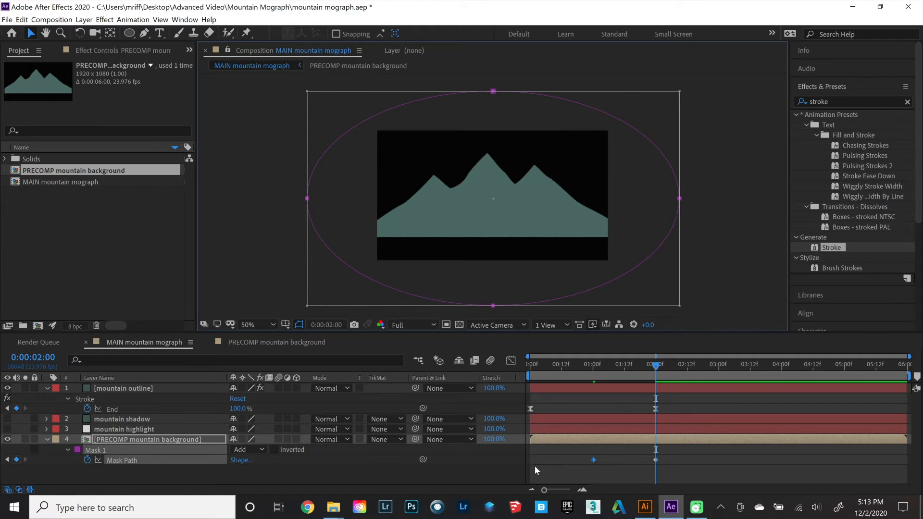
mouse_move(641, 362)
left_mouse_down()
mouse_move(593, 368)
mouse_move(649, 362)
mouse_move(602, 363)
mouse_move(632, 356)
mouse_move(591, 366)
mouse_move(646, 360)
mouse_move(619, 364)
left_mouse_up()
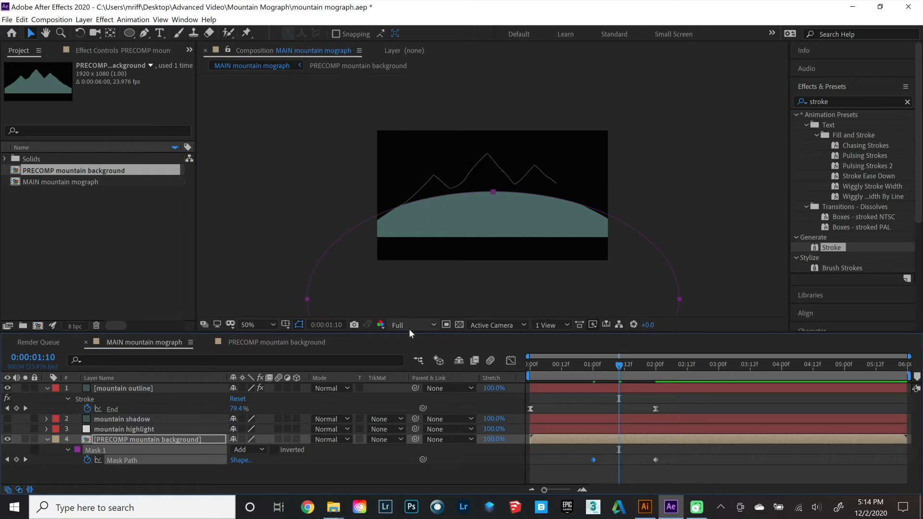
Set the Mask Feather of the PRECOMP mountain background layer's elliptical mask to 200 pixels.
left_click(168, 439)
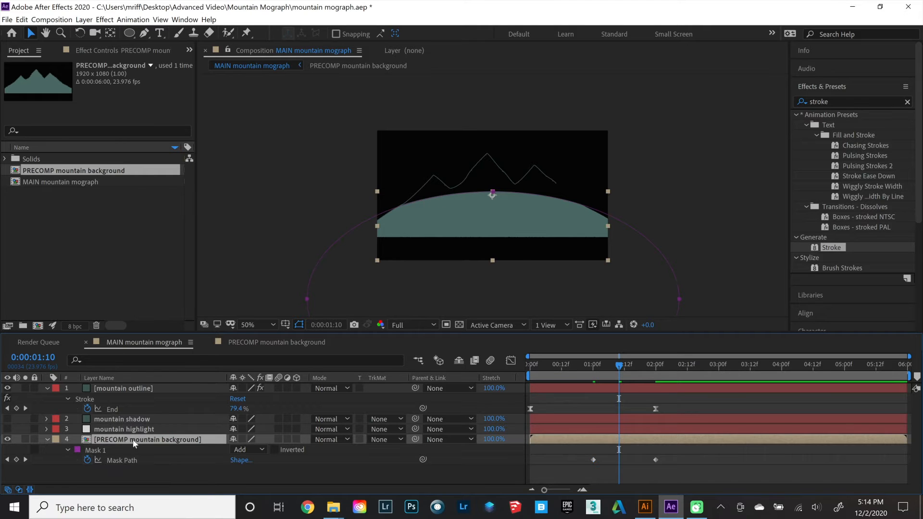
key("m")
key("f")
left_click(245, 460)
type("200")
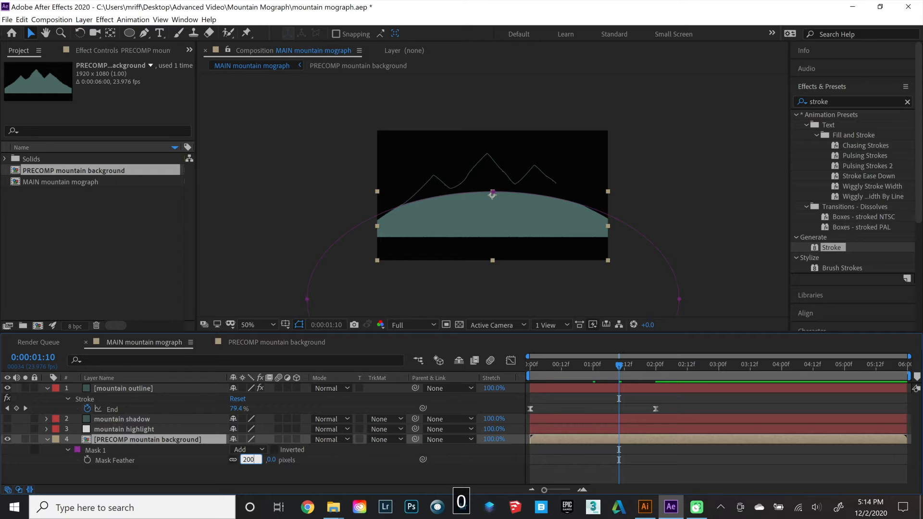
key("Return")
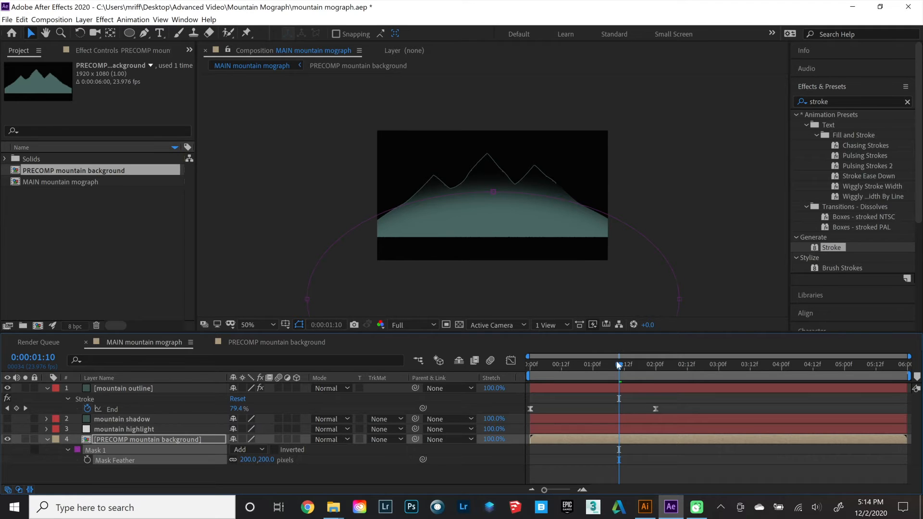
Play back the animation from the beginning and scrub through it to review the feathered mountain reveal against the outline.
left_click_drag(614, 370, 504, 370)
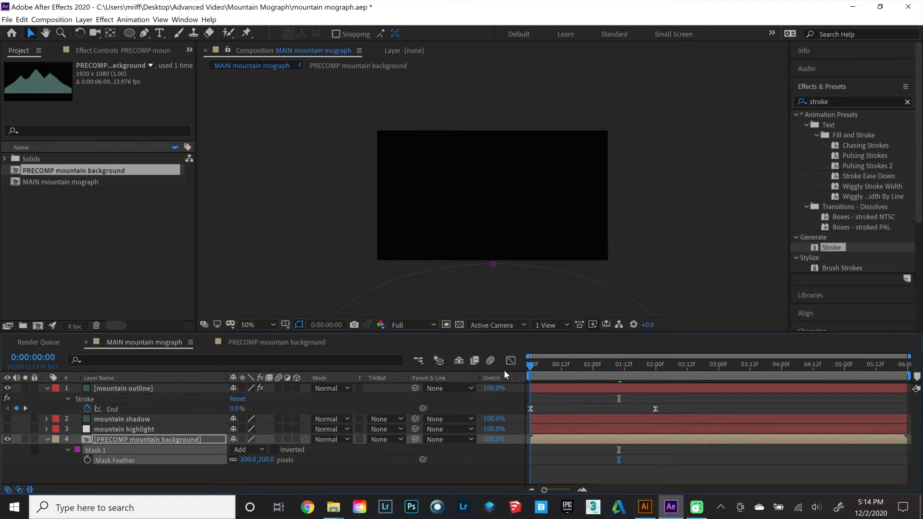
key("space")
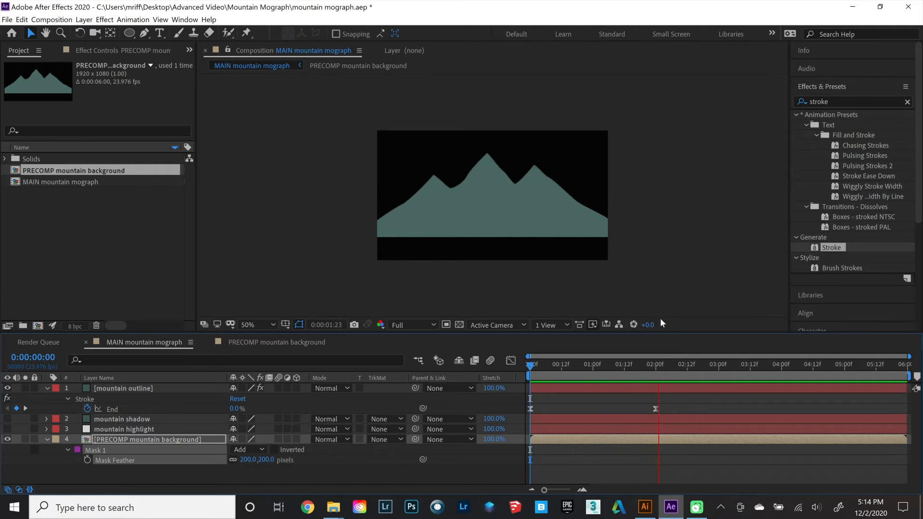
key("space")
left_click_drag(666, 370, 440, 373)
key("space")
key("space")
left_click(676, 370)
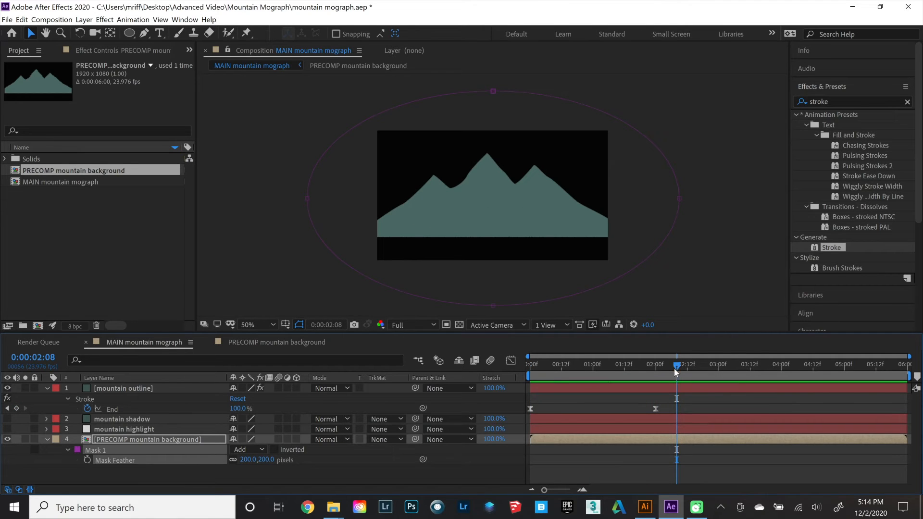
left_click_drag(676, 369, 661, 375)
mouse_move(654, 367)
left_mouse_down()
mouse_move(595, 376)
mouse_move(623, 373)
mouse_move(622, 365)
mouse_move(613, 374)
left_mouse_up()
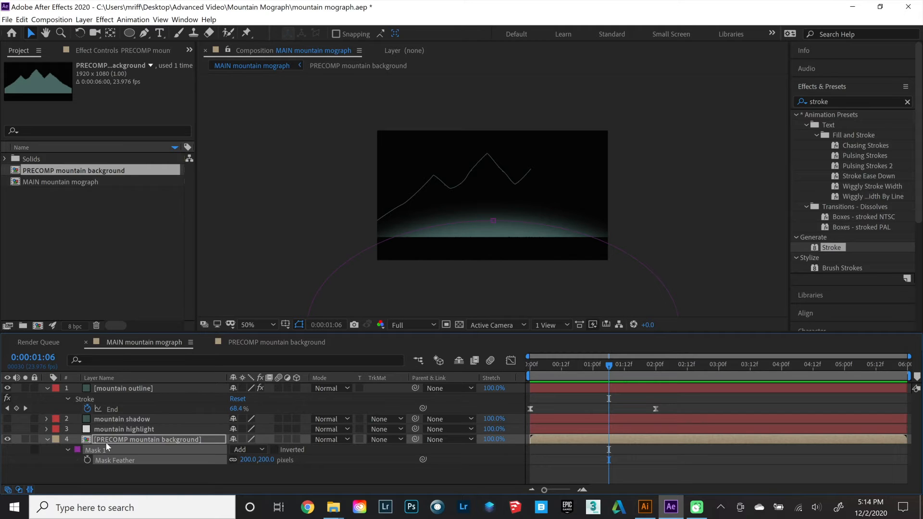
Make the mountain shadow layer visible and pre-compose it as PRECOMP mountain shadow, moving all attributes into the new composition.
left_click(117, 420)
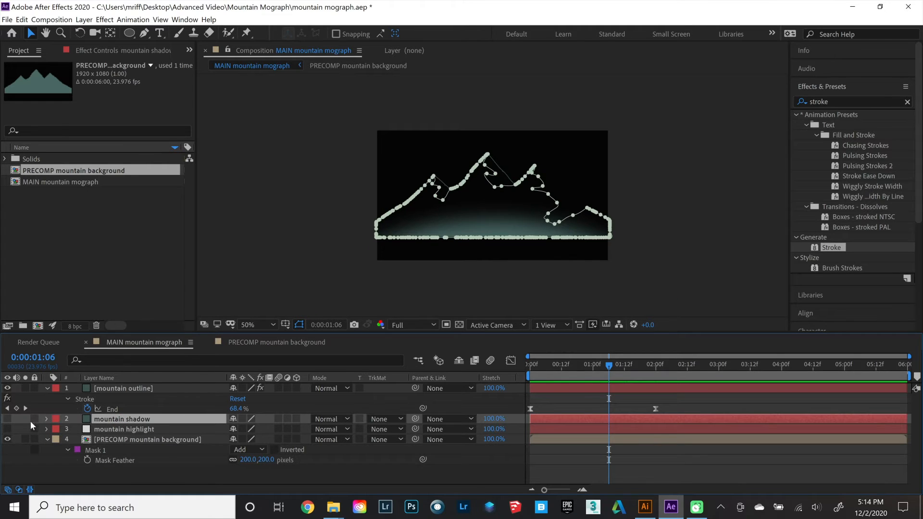
left_click(7, 419)
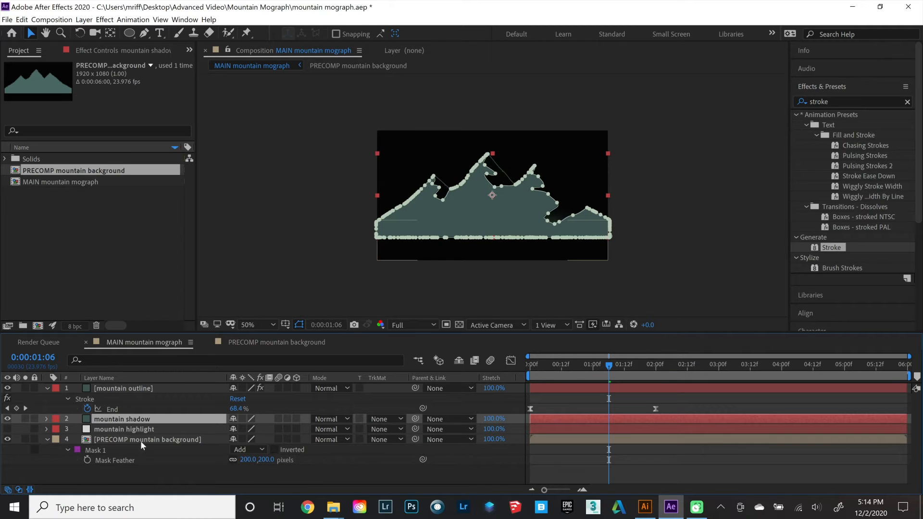
right_click(119, 421)
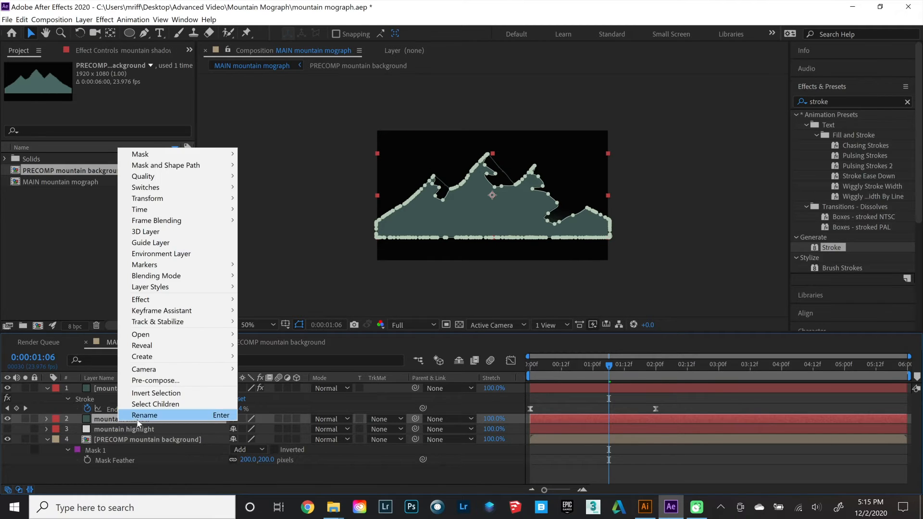
left_click(157, 383)
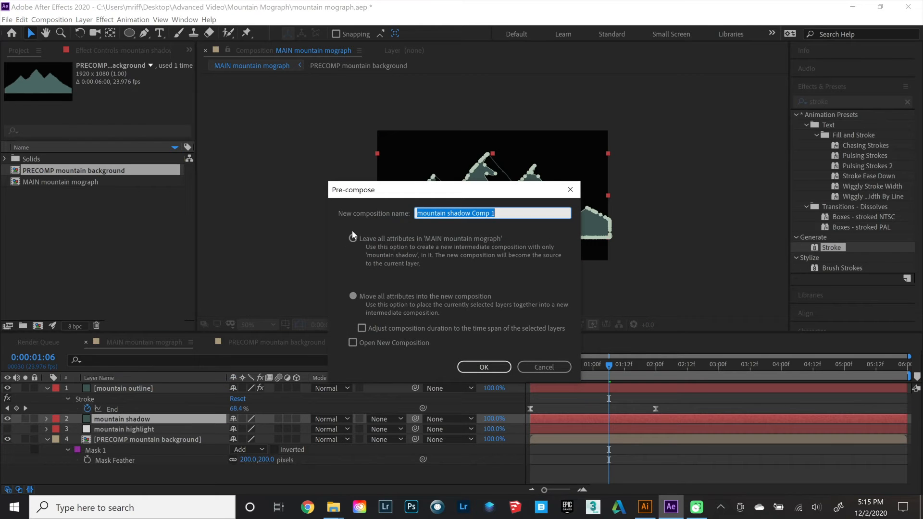
left_click(437, 213)
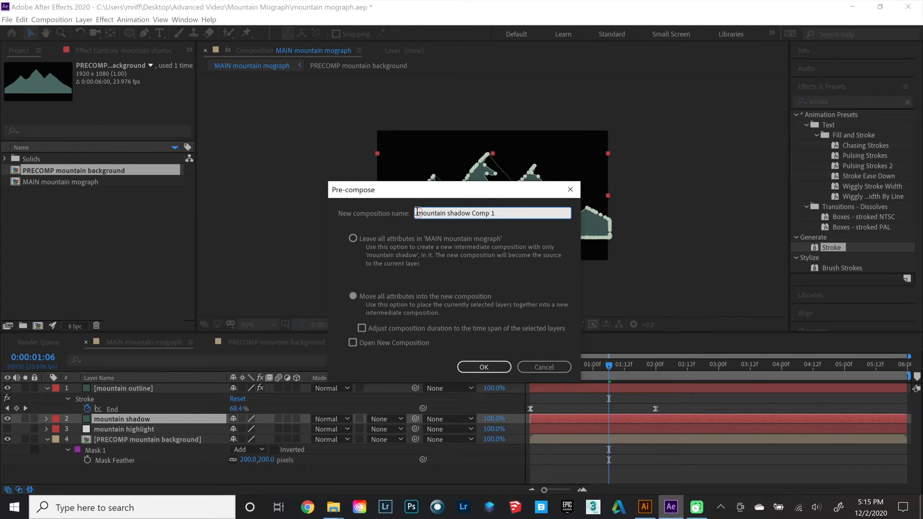
type("PRECOMP")
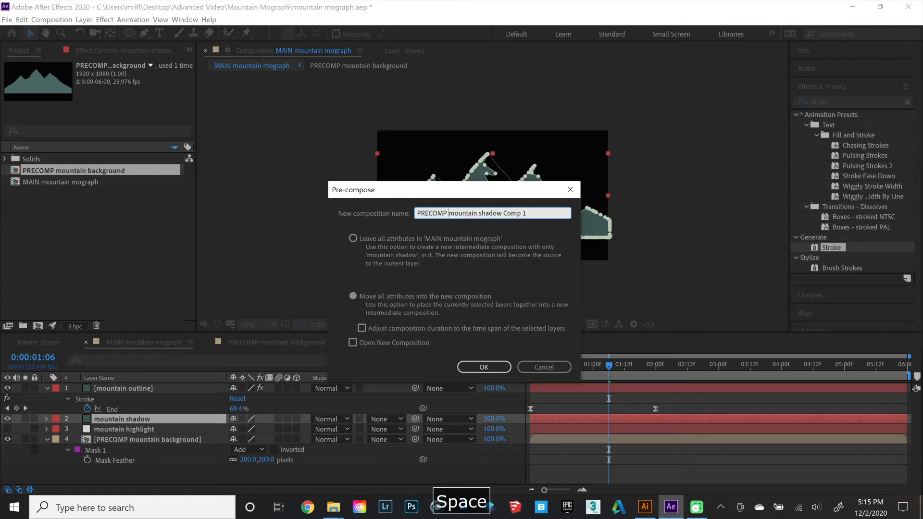
left_click_drag(504, 213, 537, 222)
key("BackSpace")
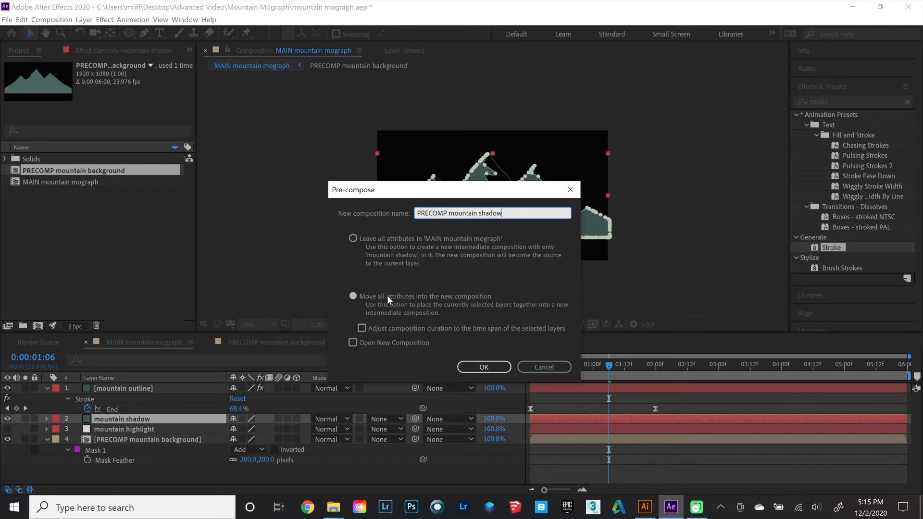
left_click(491, 368)
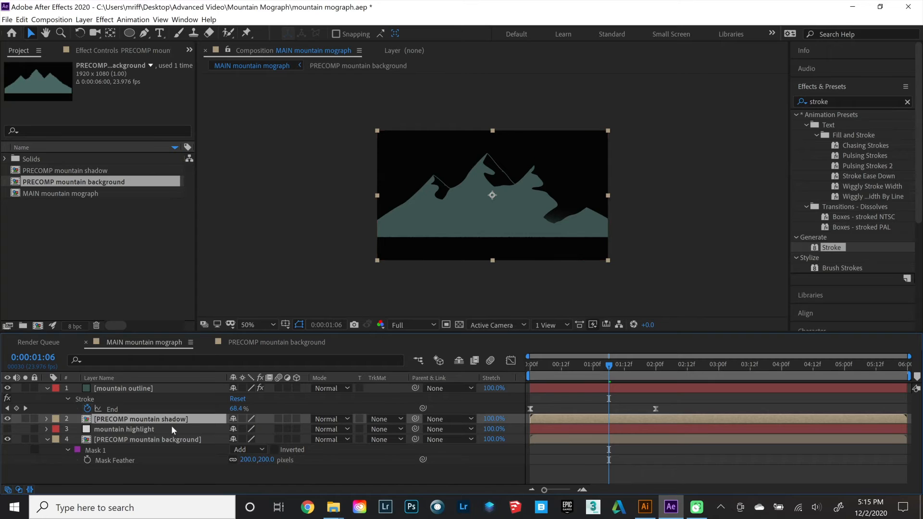
Draw an elliptical mask on the PRECOMP mountain shadow layer, large enough to enclose the whole composition frame.
left_click(129, 33)
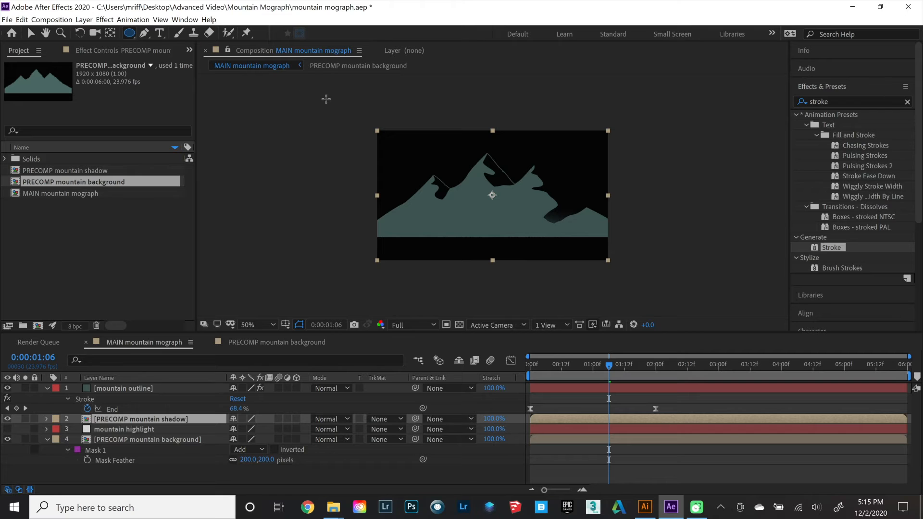
left_click_drag(326, 99, 636, 270)
left_click_drag(674, 307, 659, 301)
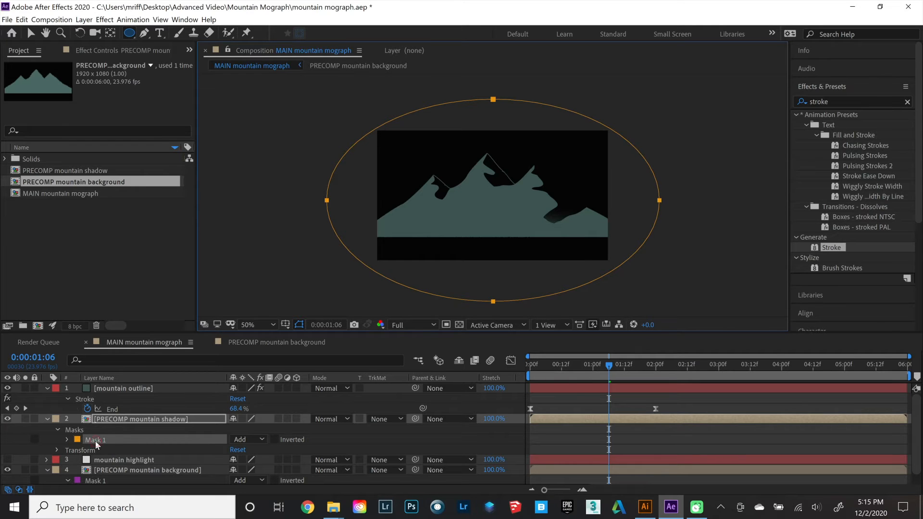
Keyframe the Mask Path of the PRECOMP mountain shadow layer at 0:00:01:06 and 0:00:02:06 with the ellipse enclosing the frame.
left_click(111, 419)
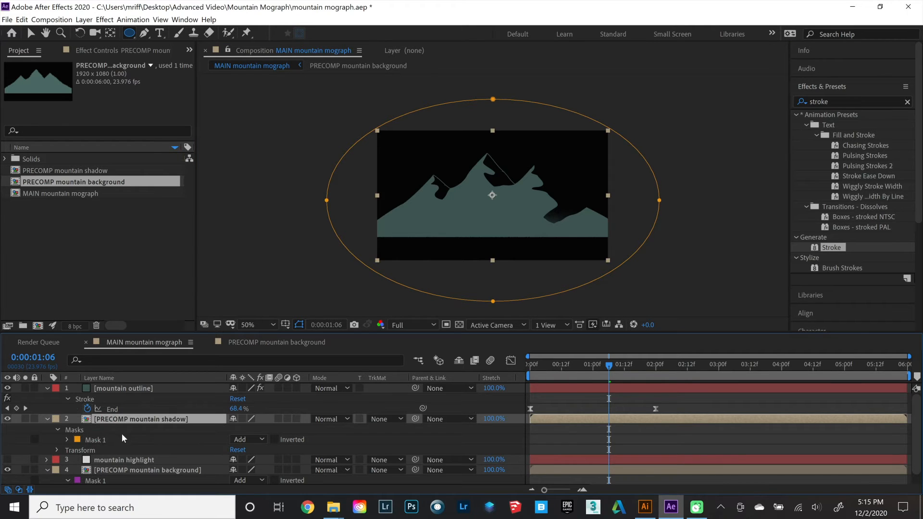
key("m")
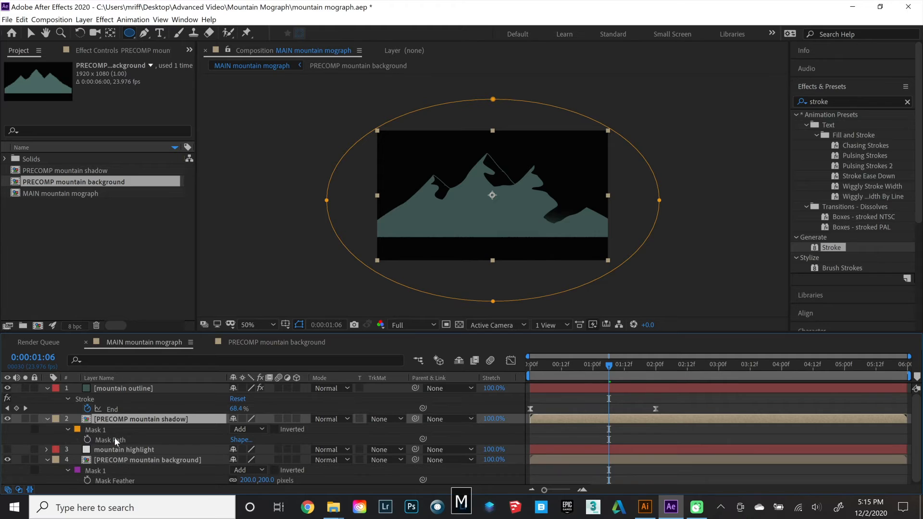
left_click(87, 440)
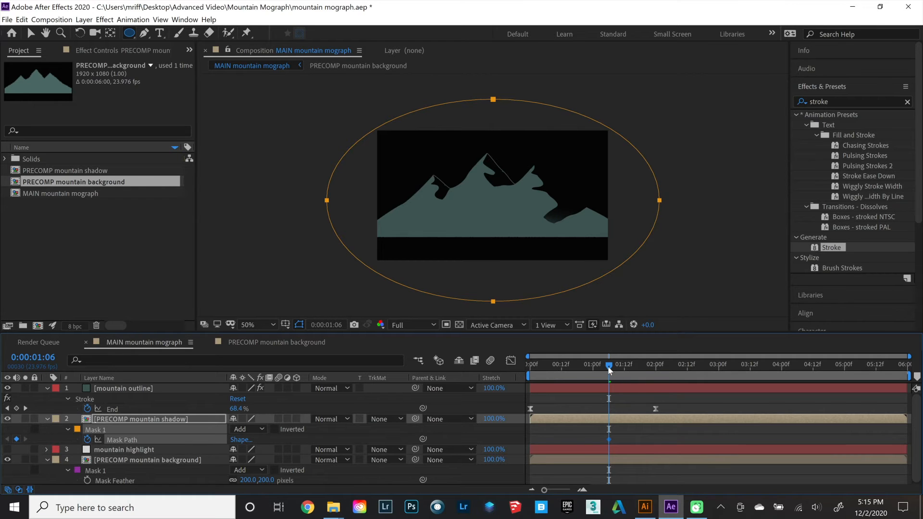
left_click_drag(610, 369, 672, 368)
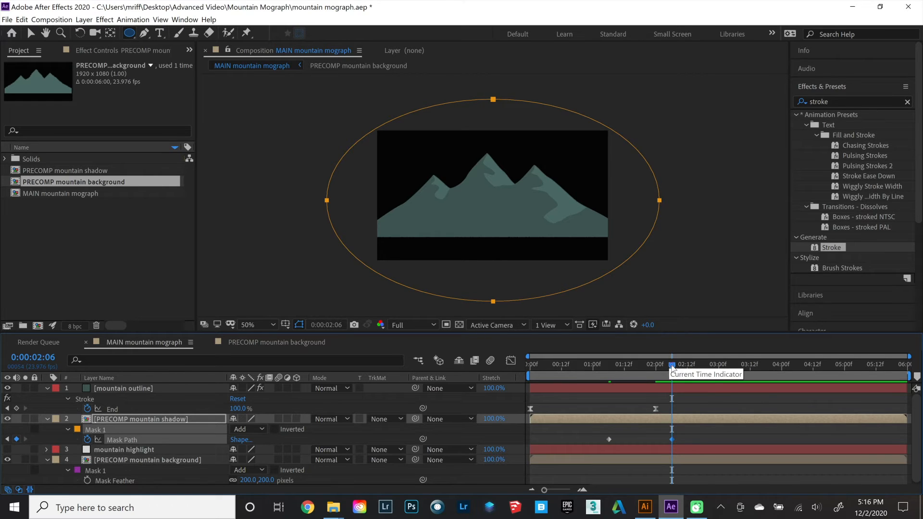
At 0:00:01:06, move the whole shadow mask diagonally down and left, past the frame's lower-left corner, so it uncovers the mountains.
mouse_move(663, 365)
left_mouse_down()
mouse_move(610, 378)
mouse_move(667, 379)
mouse_move(616, 388)
mouse_move(665, 382)
mouse_move(609, 395)
left_mouse_up()
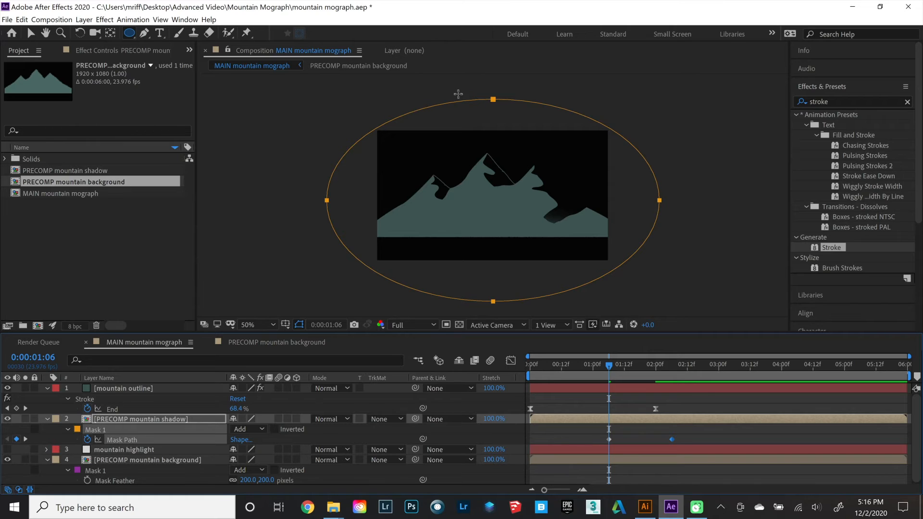
left_click(34, 31)
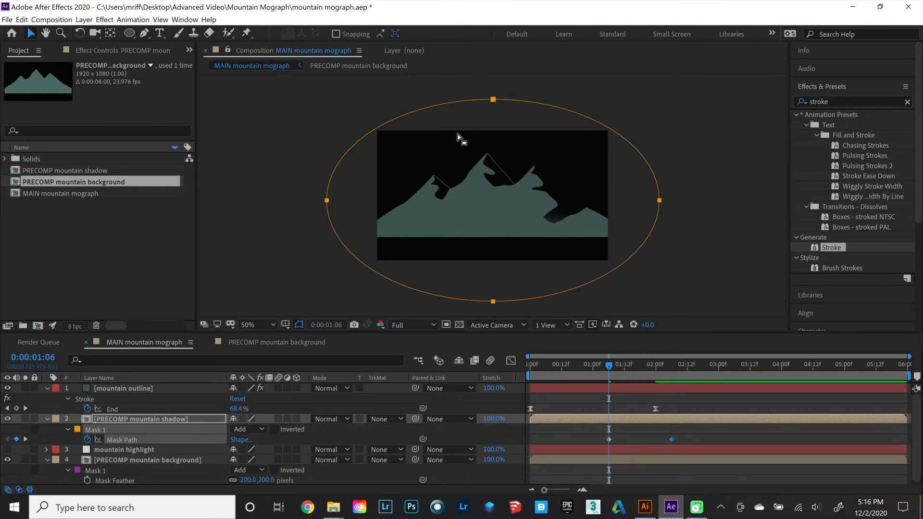
double_click(533, 105)
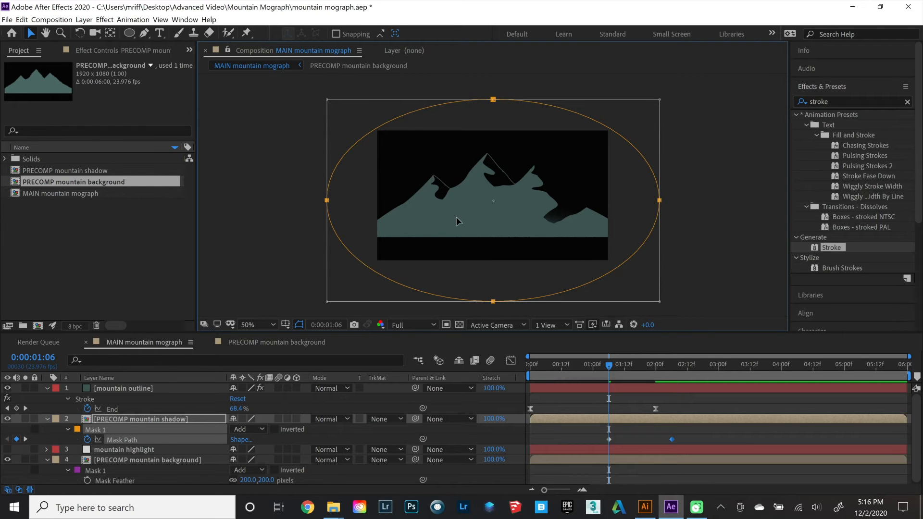
left_click_drag(526, 156, 352, 273)
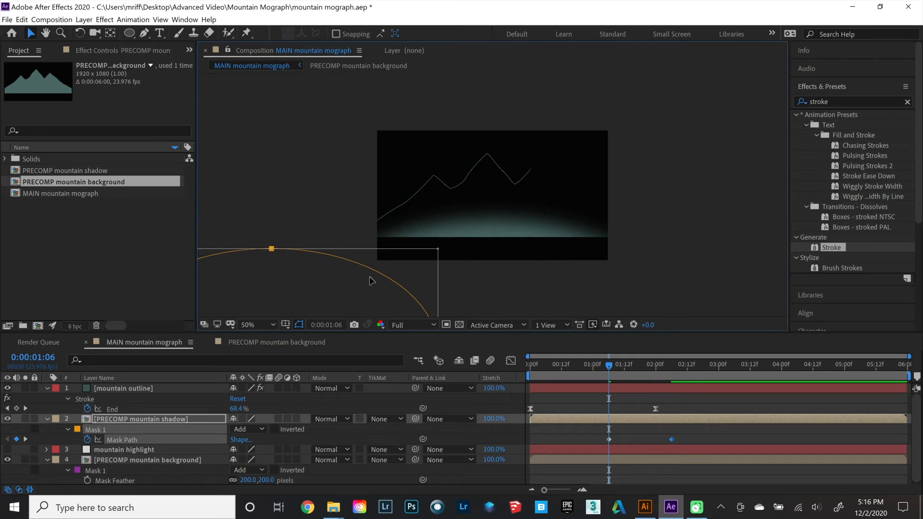
key("Return")
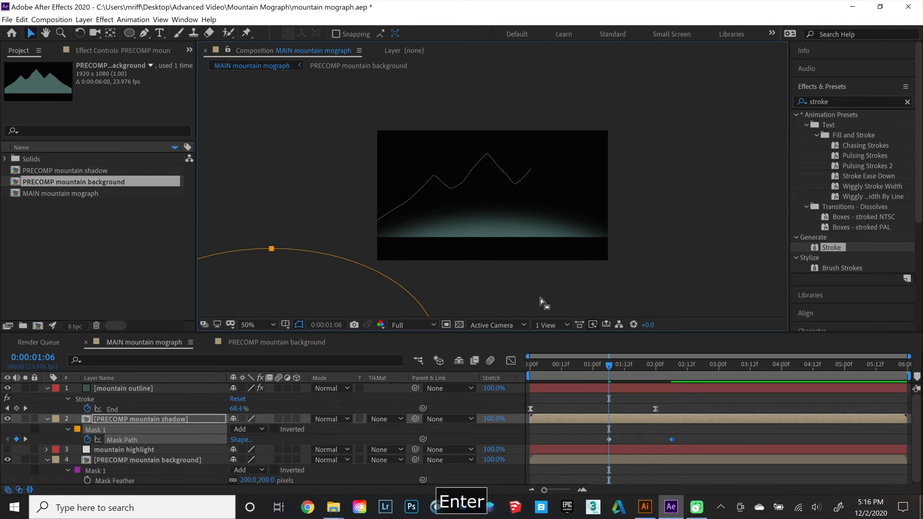
Apply Easy Ease to both Mask Path keyframes of the PRECOMP mountain shadow layer.
left_click_drag(690, 427, 609, 441)
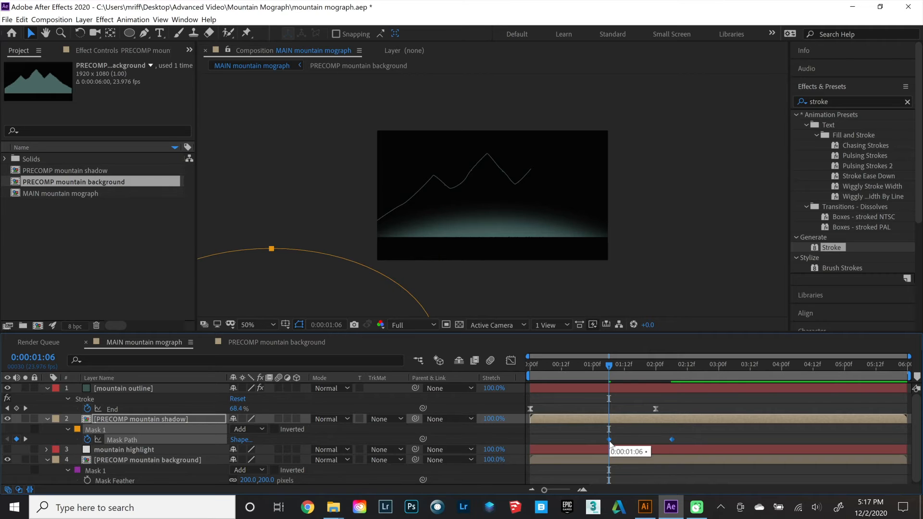
right_click(611, 441)
mouse_move(673, 434)
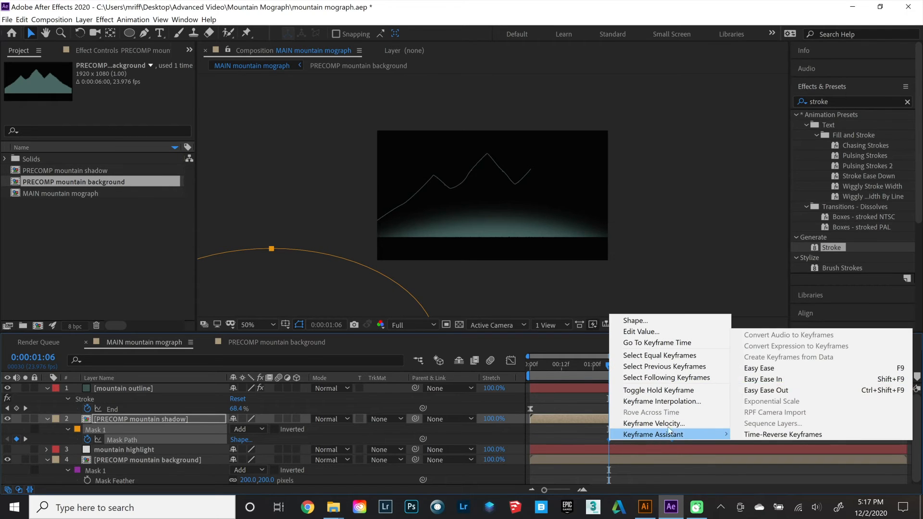
left_click(755, 368)
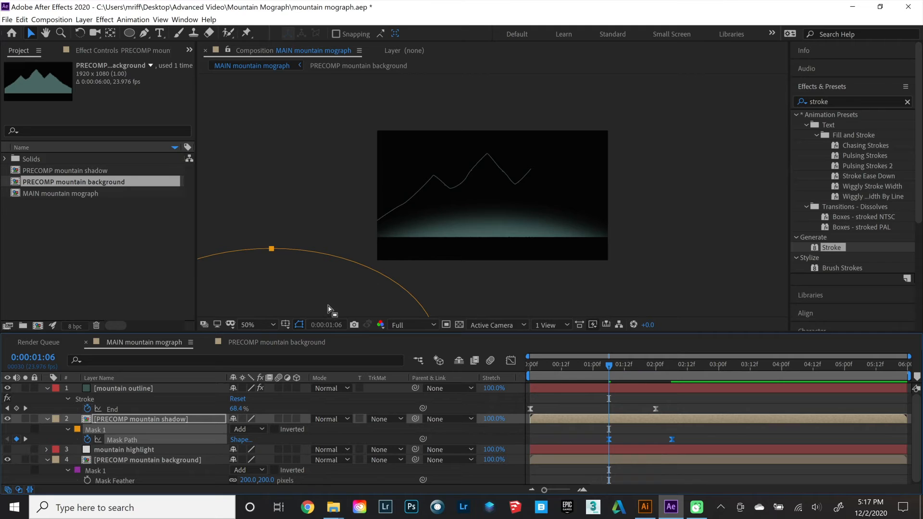
Set the Mask Feather of the PRECOMP mountain shadow layer's elliptical mask to 200 pixels.
left_click(104, 418)
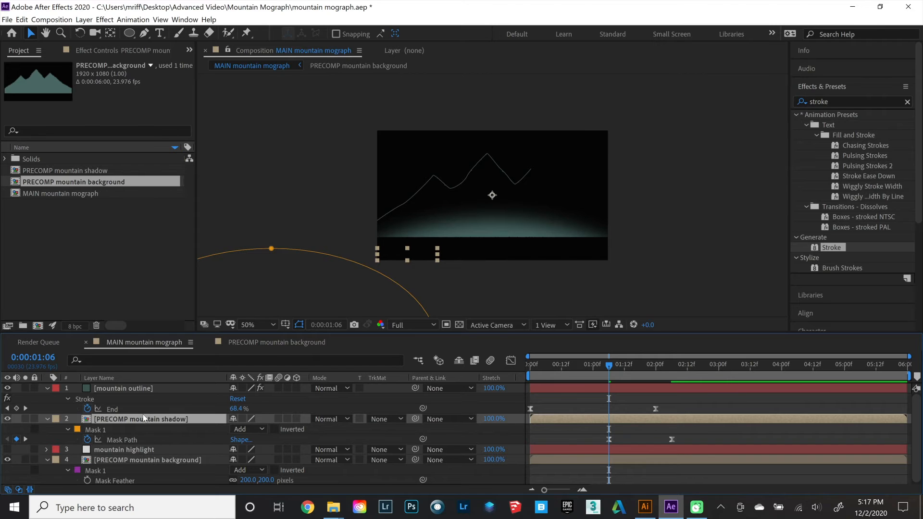
key("m")
key("f")
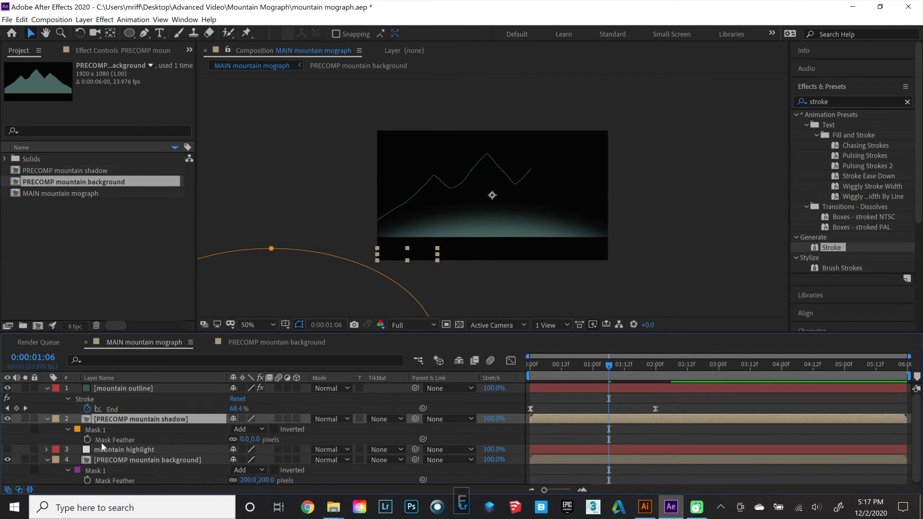
left_click(244, 439)
type("200")
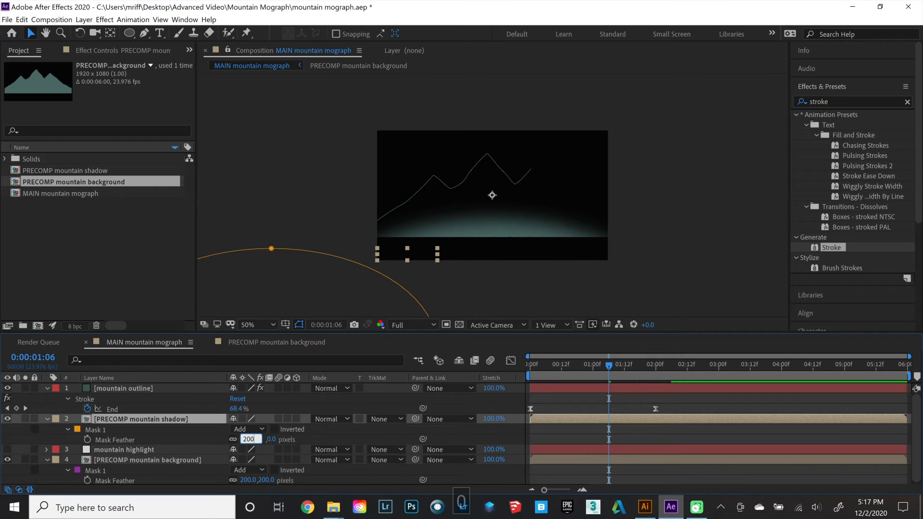
key("Return")
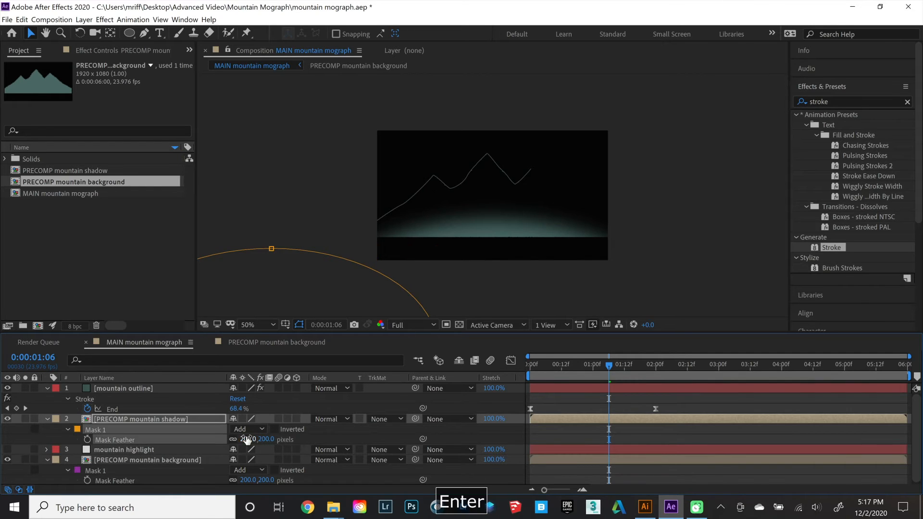
Play back the animation from 0:00:00:00 to review the feathered shadow reveal over the mountain background.
left_click_drag(612, 365, 477, 364)
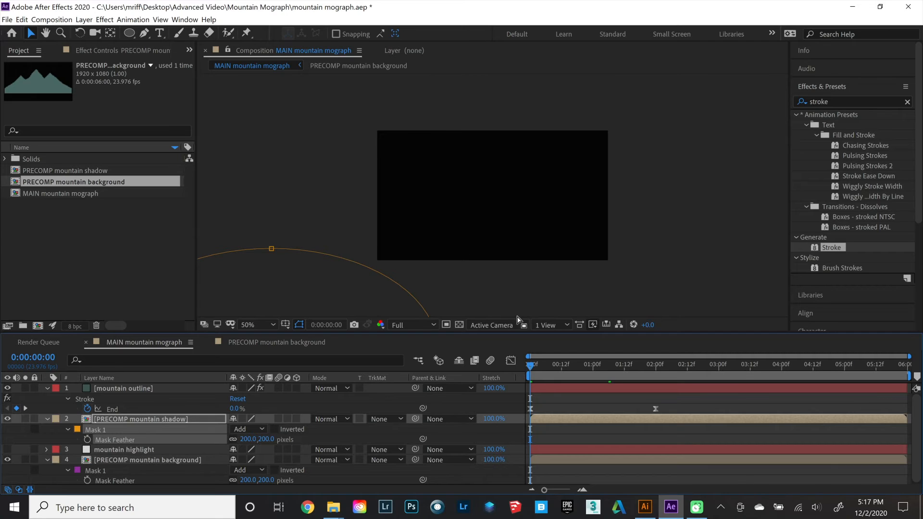
key("space")
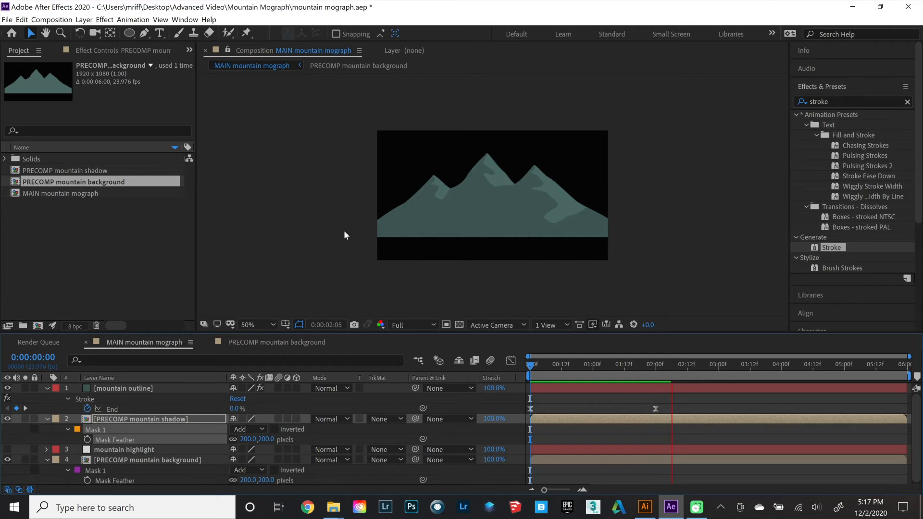
key("space")
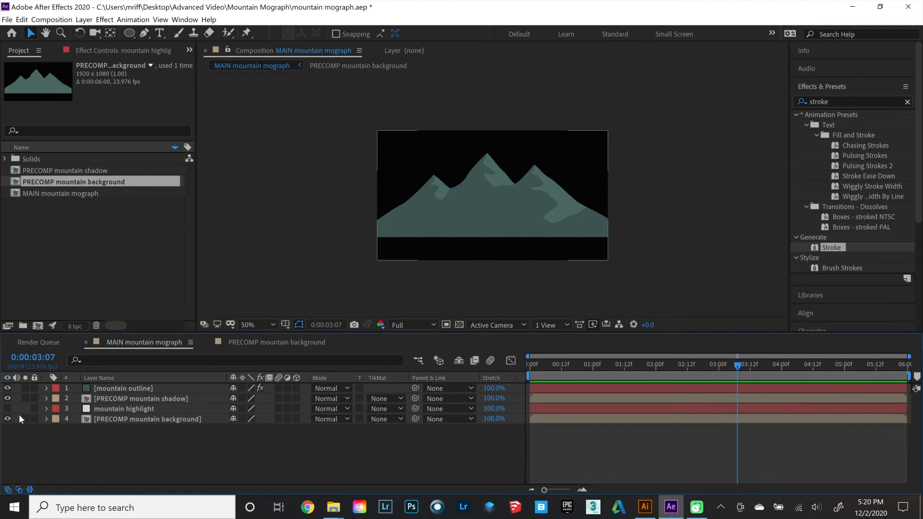
Turn on the mountain highlight layer's visibility and pre-compose it as PRECOMP mountain highlight, moving all attributes into the new composition.
left_click(7, 409)
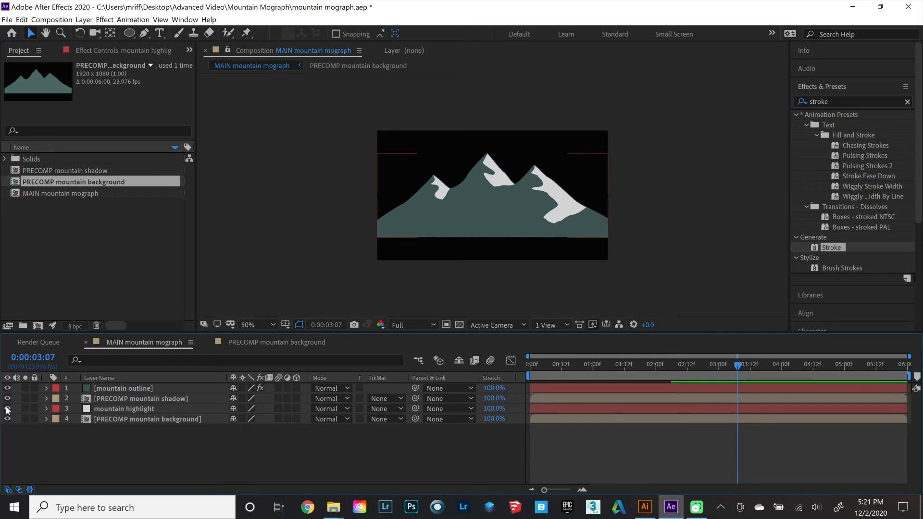
left_click(105, 407)
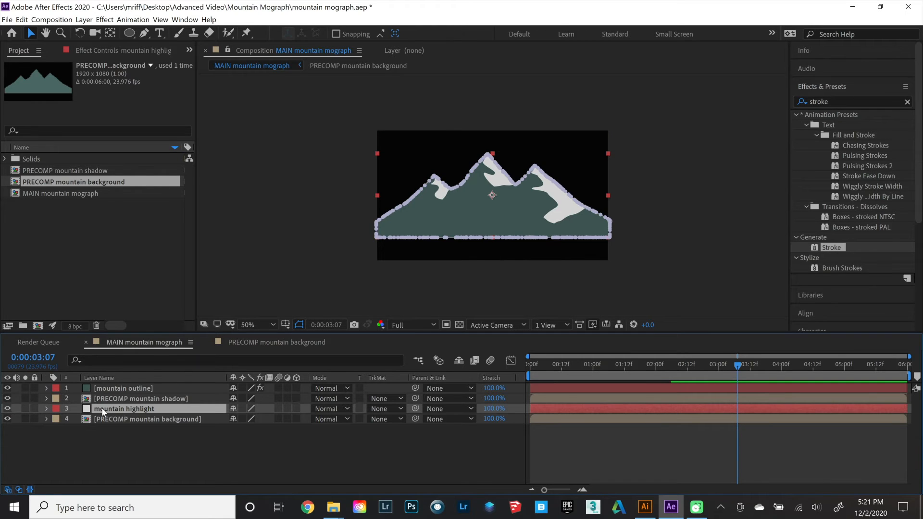
right_click(103, 407)
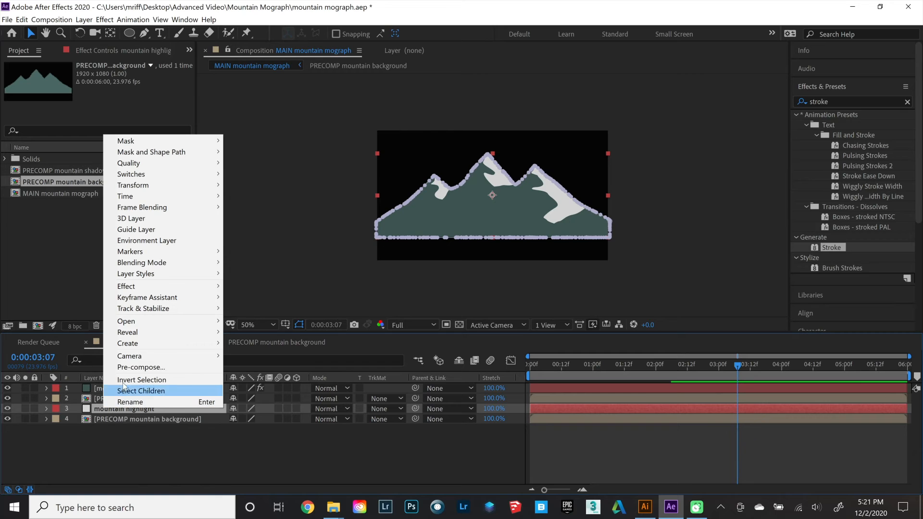
left_click(130, 370)
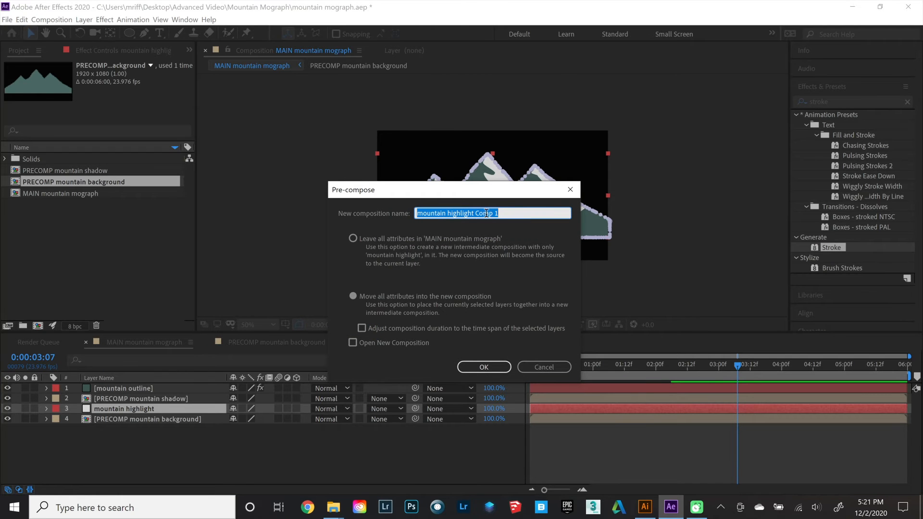
left_click(478, 213)
left_click(516, 213, "shift")
key("BackSpace")
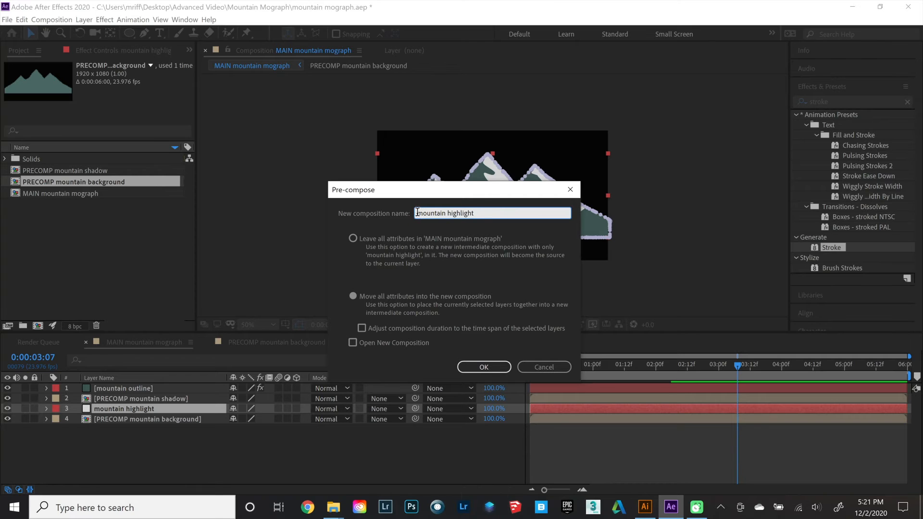
left_click(416, 213)
type("PRECOMP")
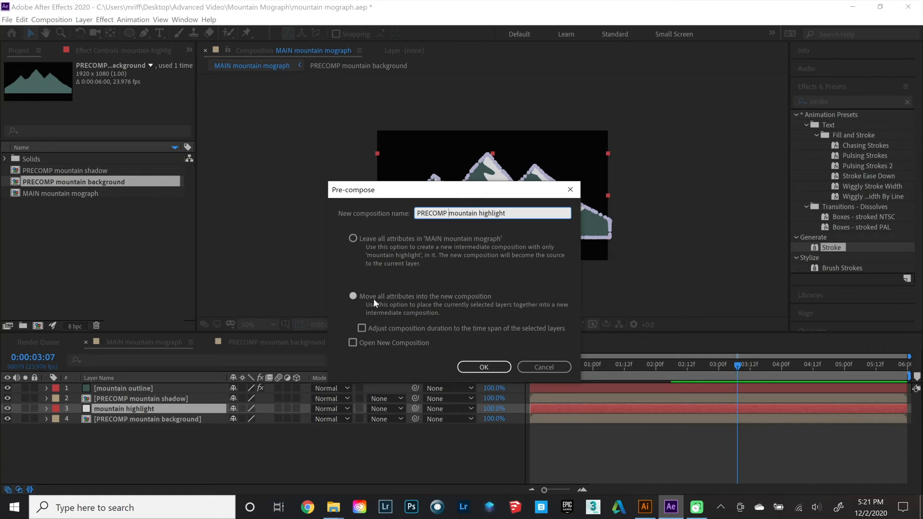
left_click(495, 369)
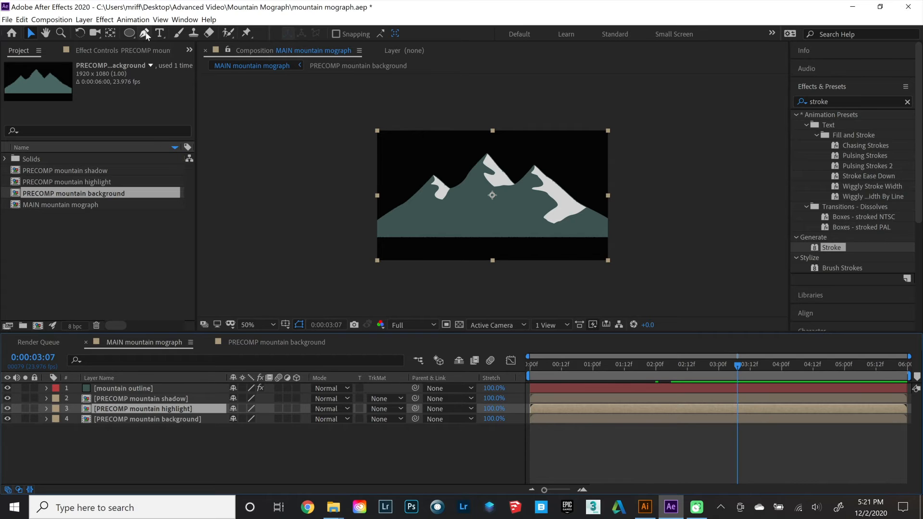
Draw an elliptical mask around the whole frame on the PRECOMP mountain highlight layer and reveal its Mask Path property.
left_click(128, 34)
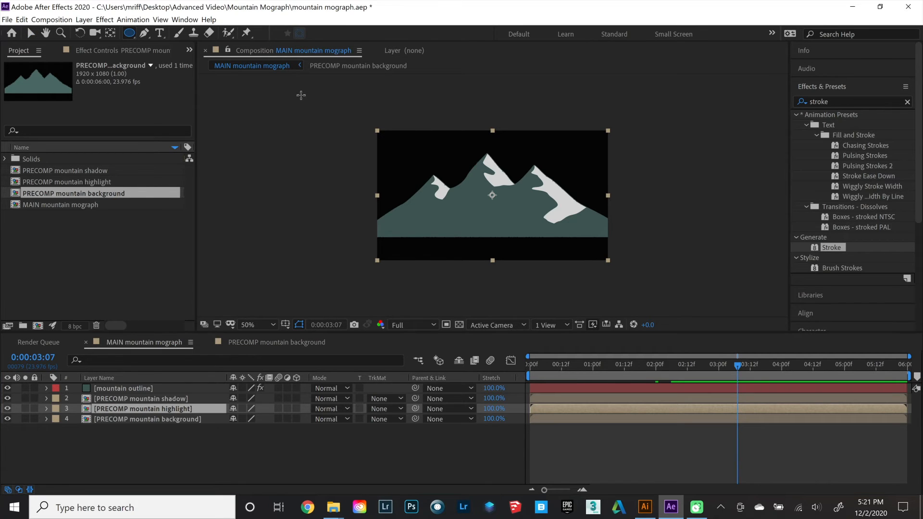
left_click_drag(332, 104, 649, 298)
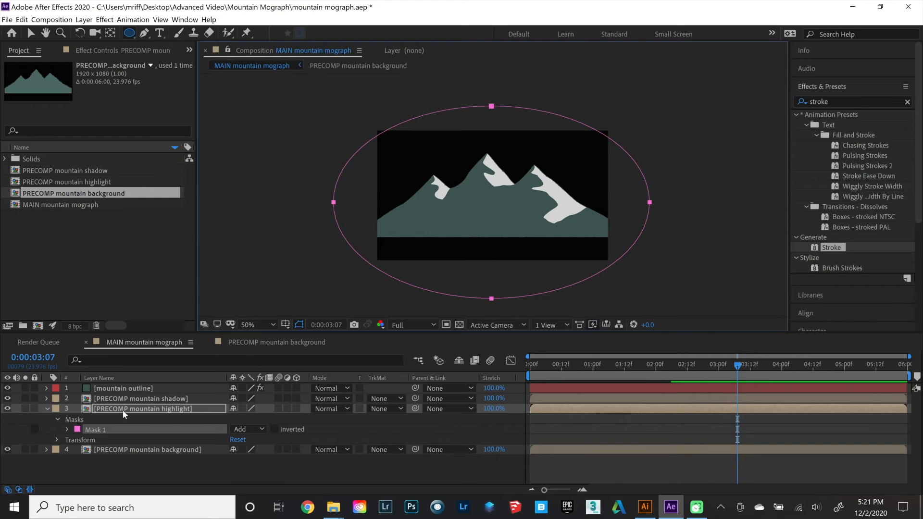
left_click(110, 410)
key("m")
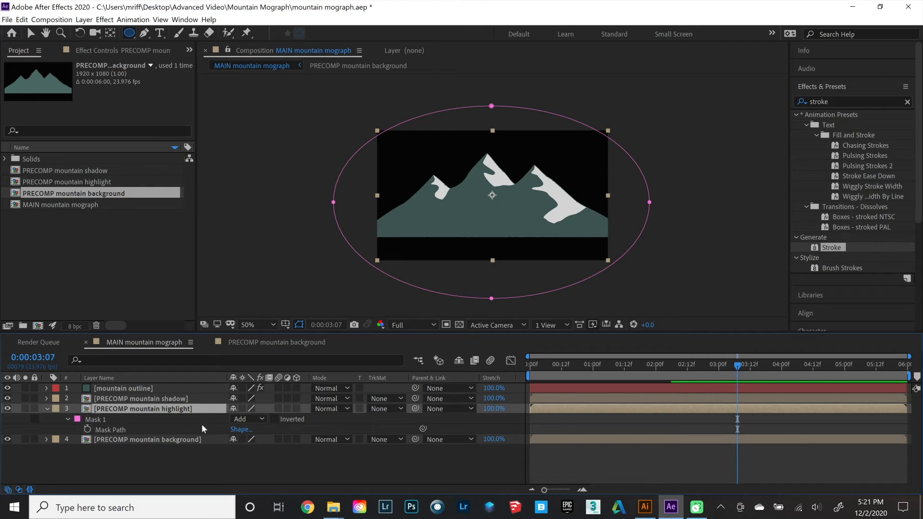
Add Mask Path keyframes to the PRECOMP mountain highlight layer at 0:00:02:12 and 0:00:03:12.
mouse_move(687, 369)
left_mouse_down()
mouse_move(656, 373)
mouse_move(687, 370)
left_mouse_up()
left_click(87, 429)
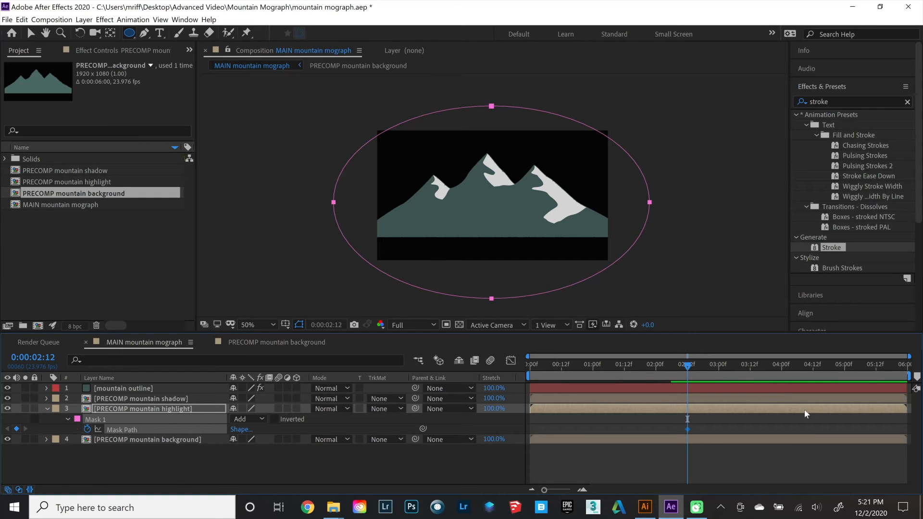
left_click_drag(712, 368, 749, 372)
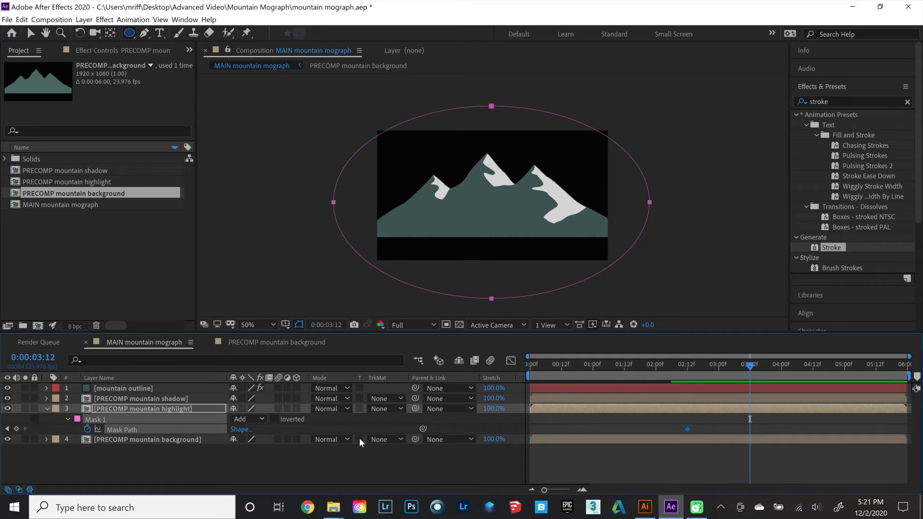
left_click(18, 428)
At 0:00:02:12, move the whole highlight mask diagonally up and right, past the frame's upper-right corner, so it uncovers no highlights.
left_click_drag(725, 376, 691, 382)
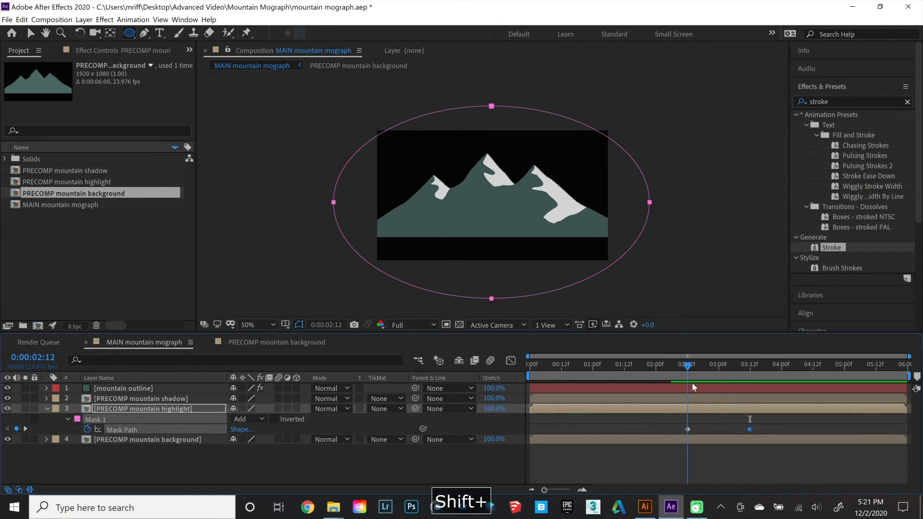
left_click(30, 33)
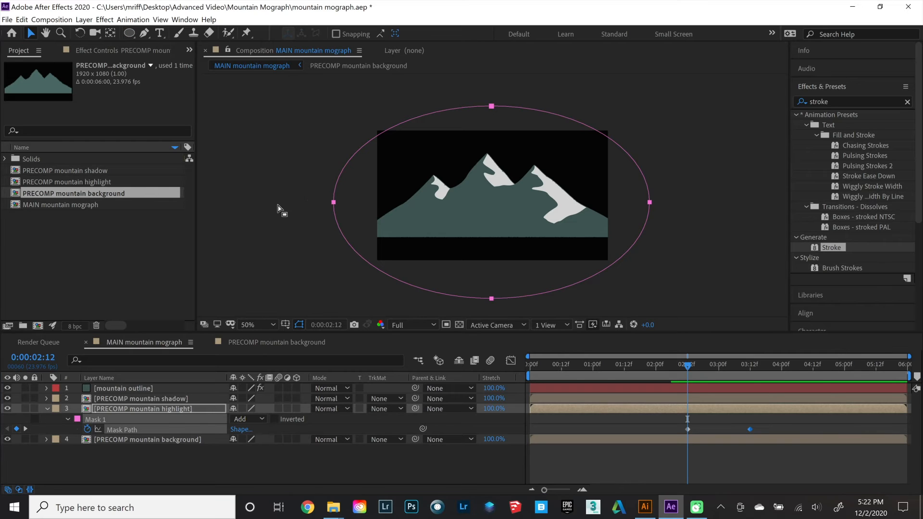
double_click(348, 165)
left_click_drag(445, 224, 641, 108)
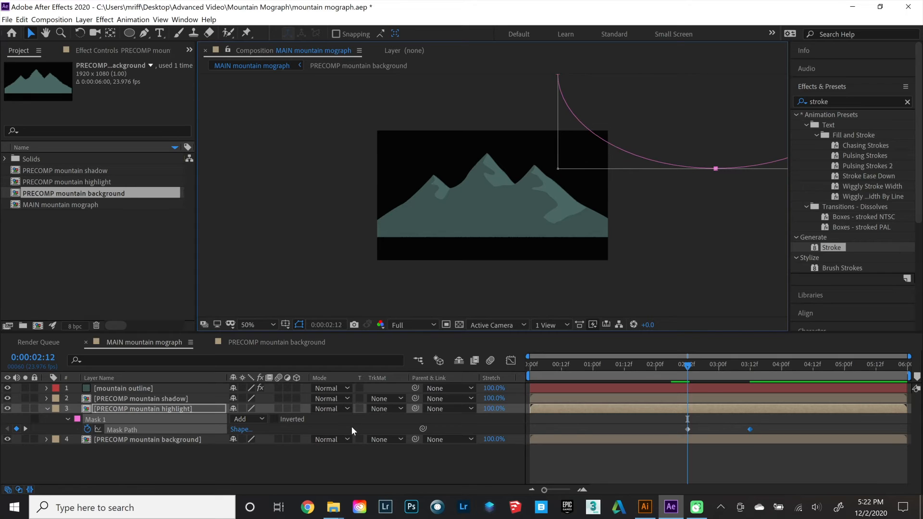
key("Return")
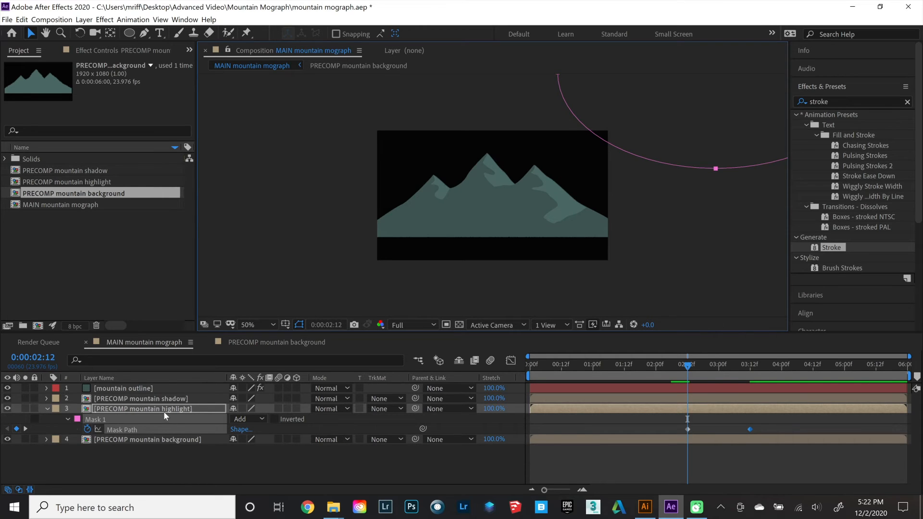
Set the Mask Feather of the PRECOMP mountain highlight layer's elliptical mask to 200 pixels.
left_click(125, 411)
key("m")
key("f")
left_click(244, 428)
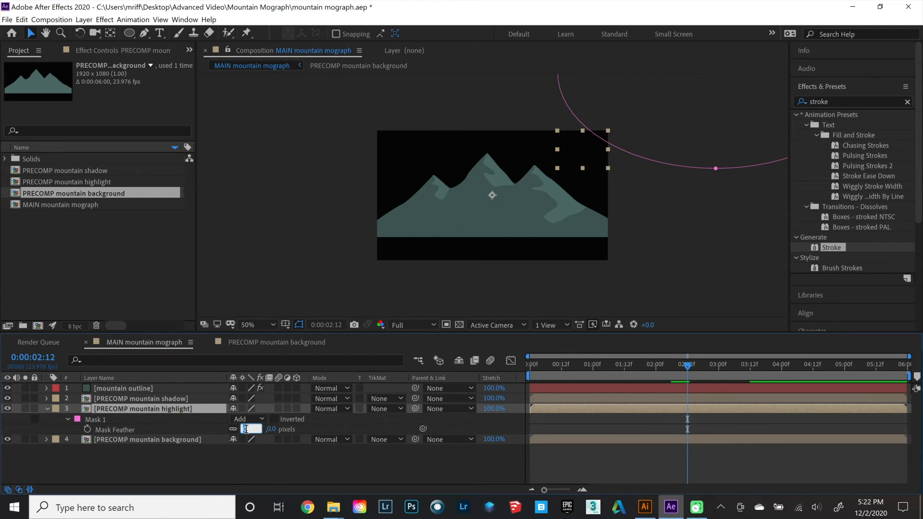
type("200")
key("Return")
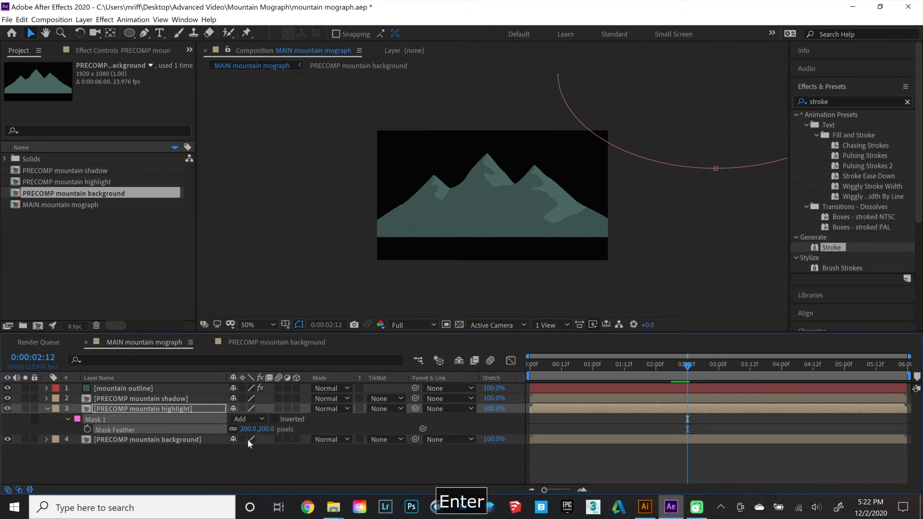
Apply Easy Ease to both Mask Path keyframes of the PRECOMP mountain highlight layer.
left_click(173, 410)
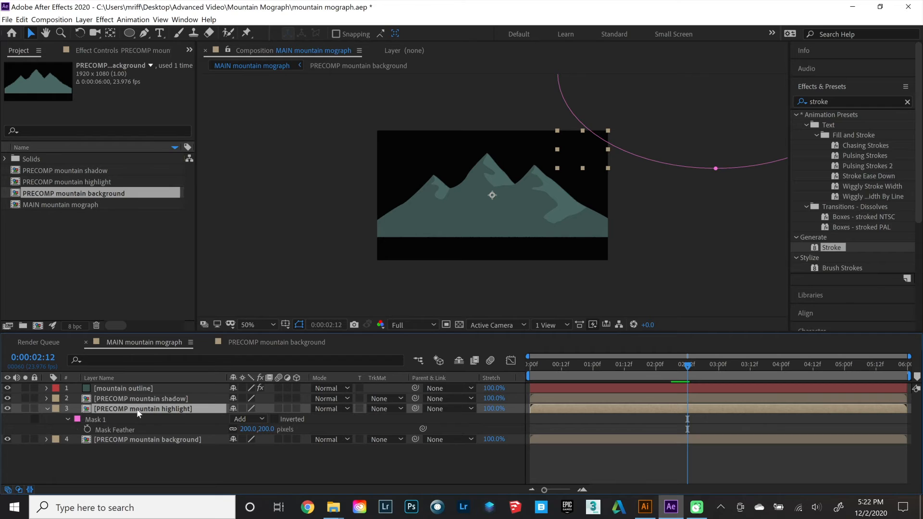
key("m")
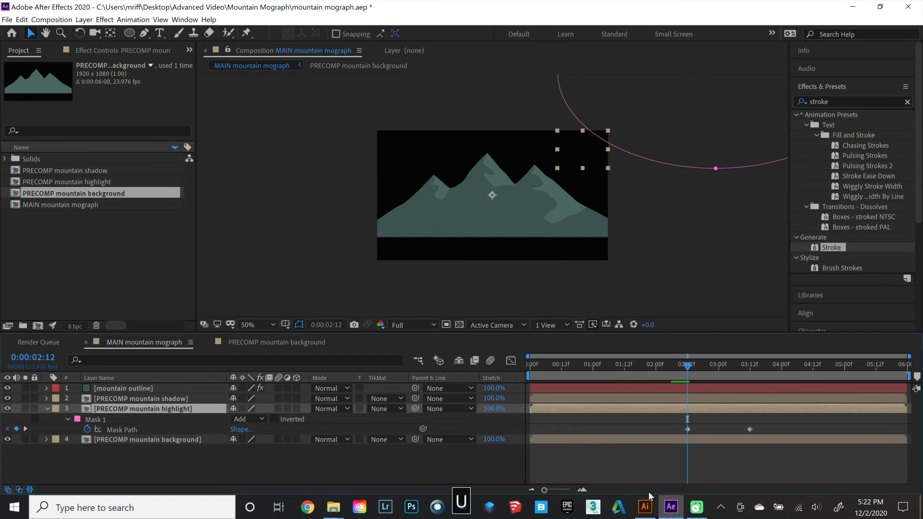
left_click_drag(663, 419, 759, 431)
right_click(751, 429)
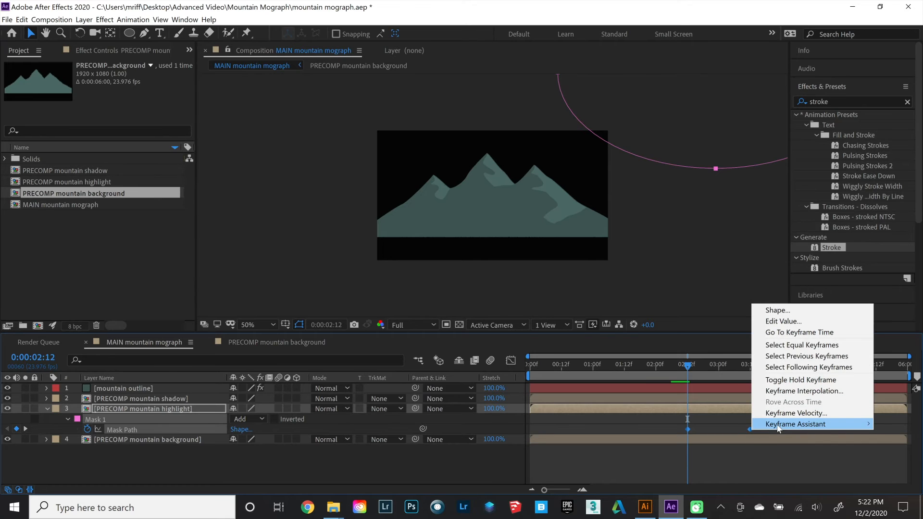
mouse_move(798, 424)
left_click(635, 358)
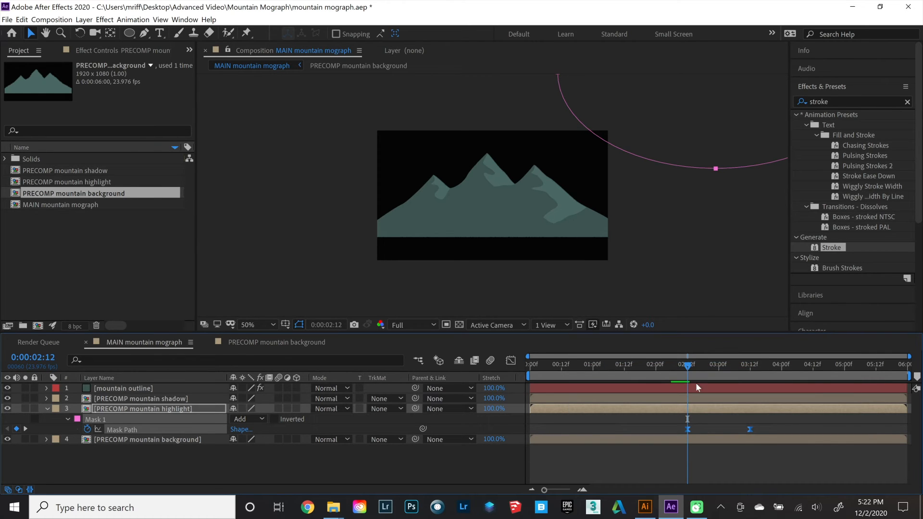
left_click(473, 476)
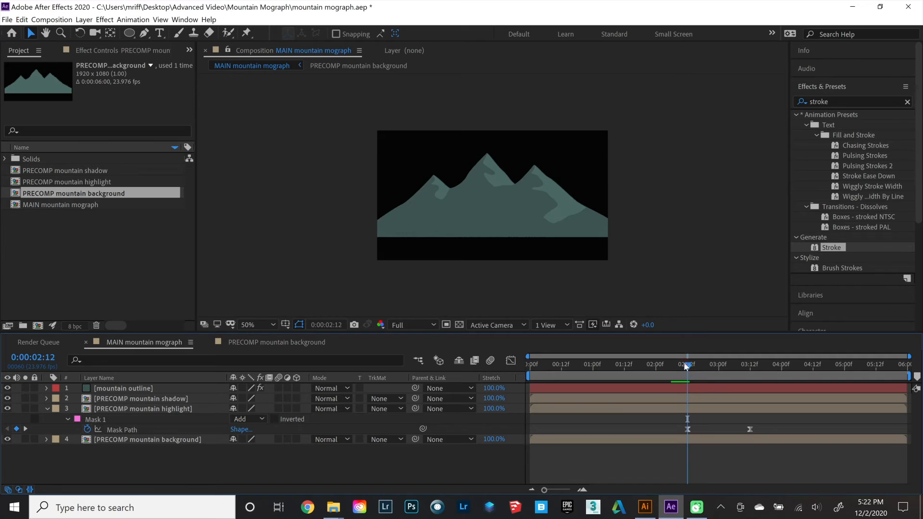
Play back the animation from 0:00:00:00 to review the feathered highlight reveal on the mountains.
left_click_drag(686, 367, 468, 368)
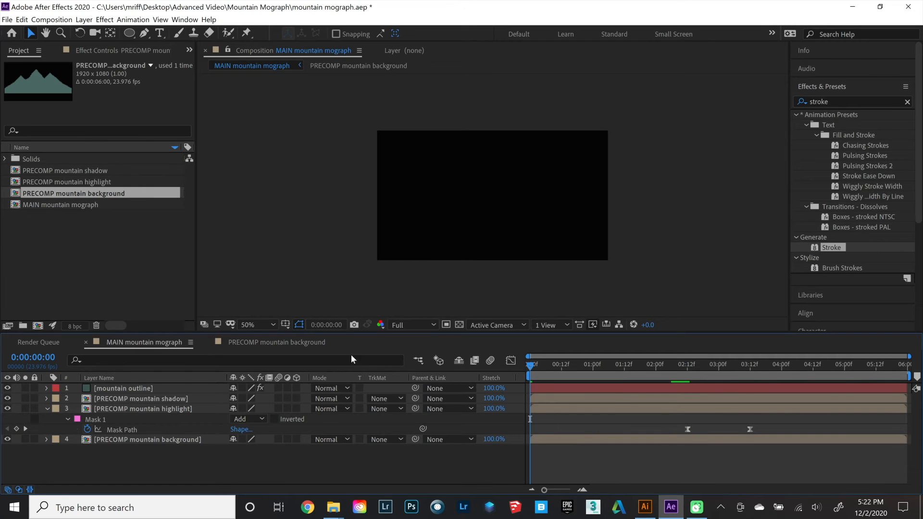
key("space")
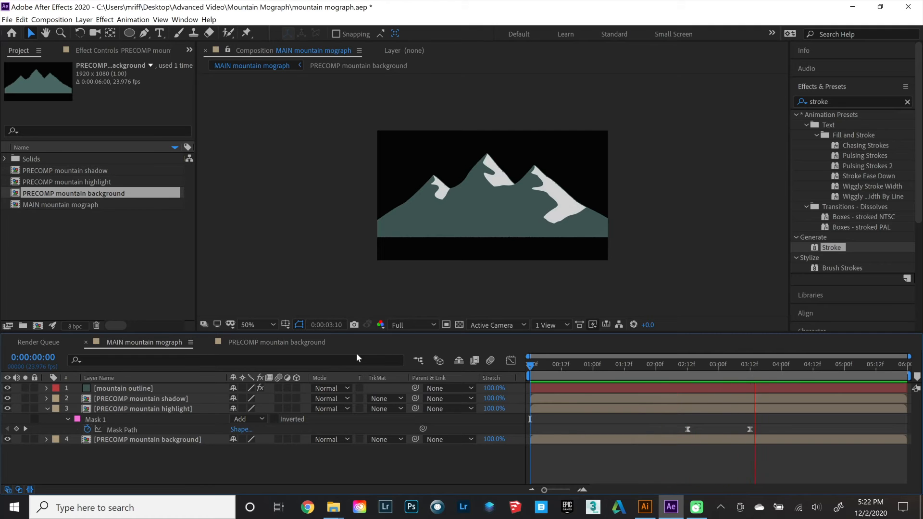
key("space")
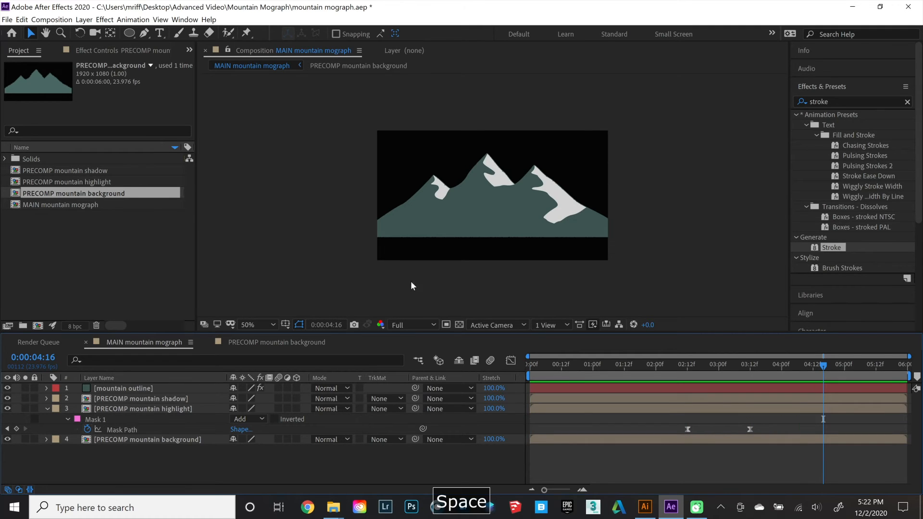
key("space")
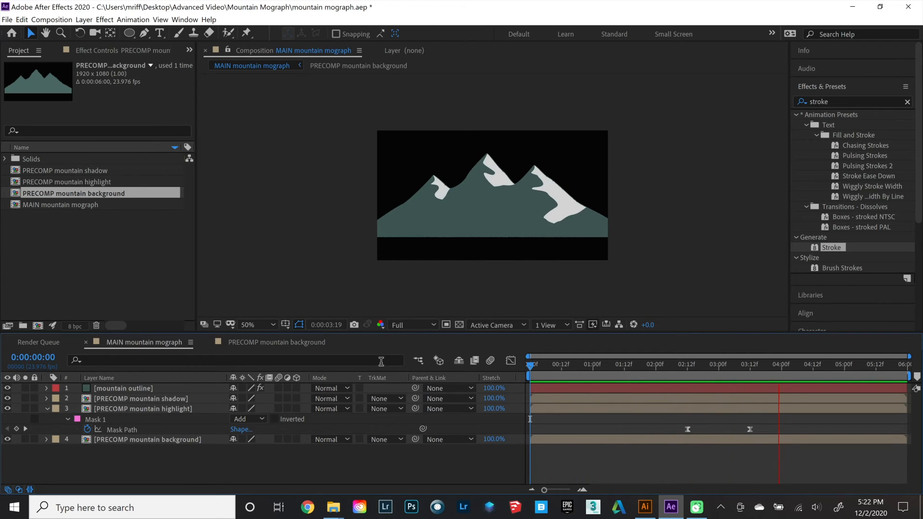
key("space")
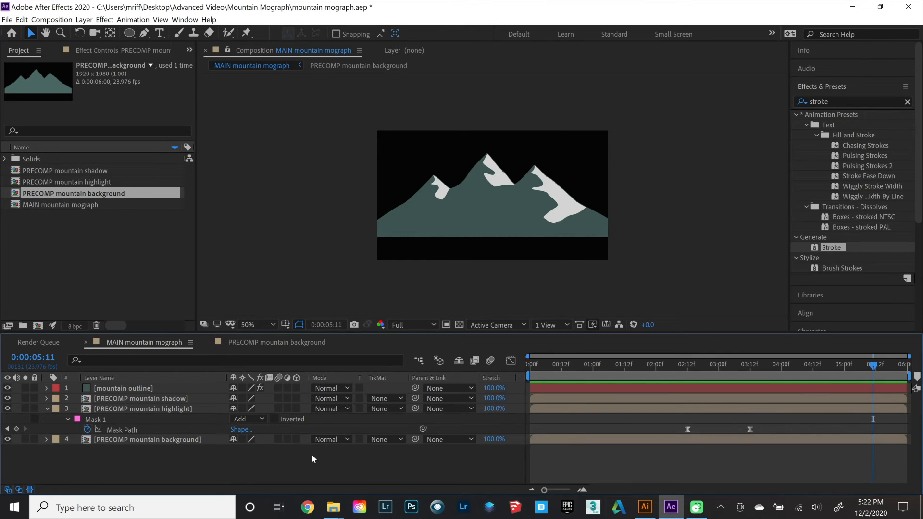
Collapse the highlight layer's properties and move all four mountain layers straight down until the mountain base meets the frame's lower edge.
left_click(48, 408)
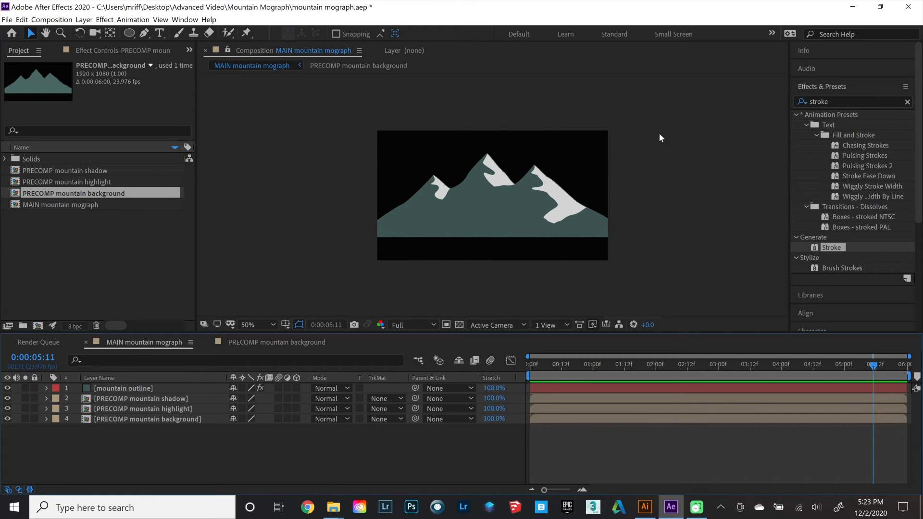
left_click(148, 388)
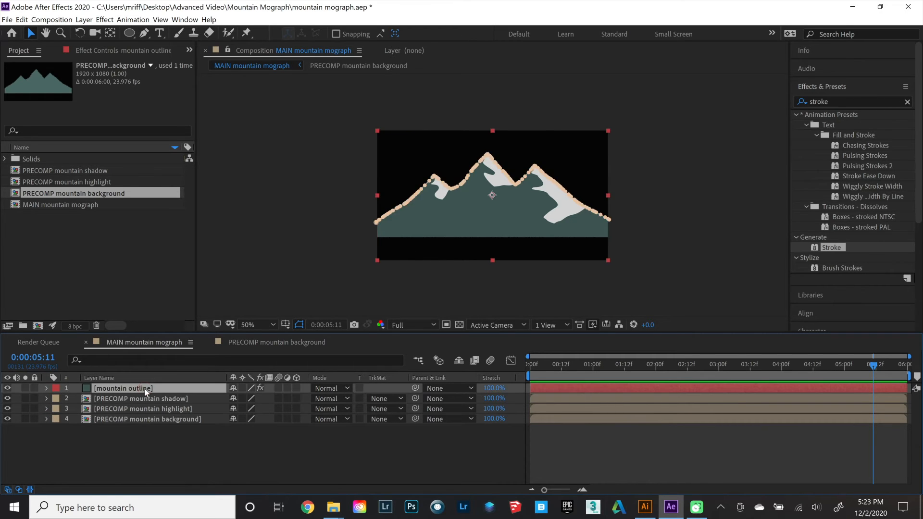
left_click_drag(175, 456, 138, 389)
left_click(133, 439)
left_click(140, 389)
left_click(134, 420, "shift")
key("shift+Down")
key("shift+Down")
key("shift+Down")
key("shift+Down")
key("shift+Down")
key("shift+Down")
key("shift+Down")
key("shift+Down")
key("shift+Down")
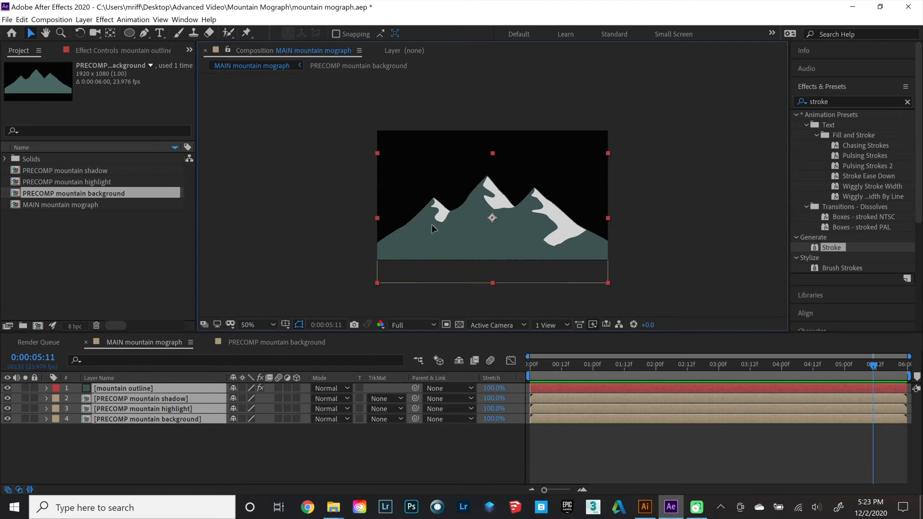
key("shift+Down")
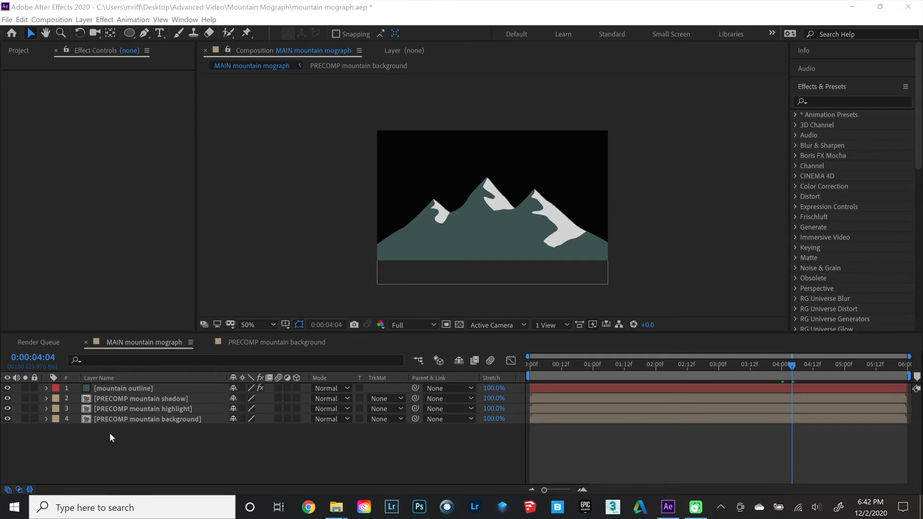
Draw a large orange circle without a stroke on a new shape layer, spanning from the frame's upper-left area over the left peak.
left_click(129, 34)
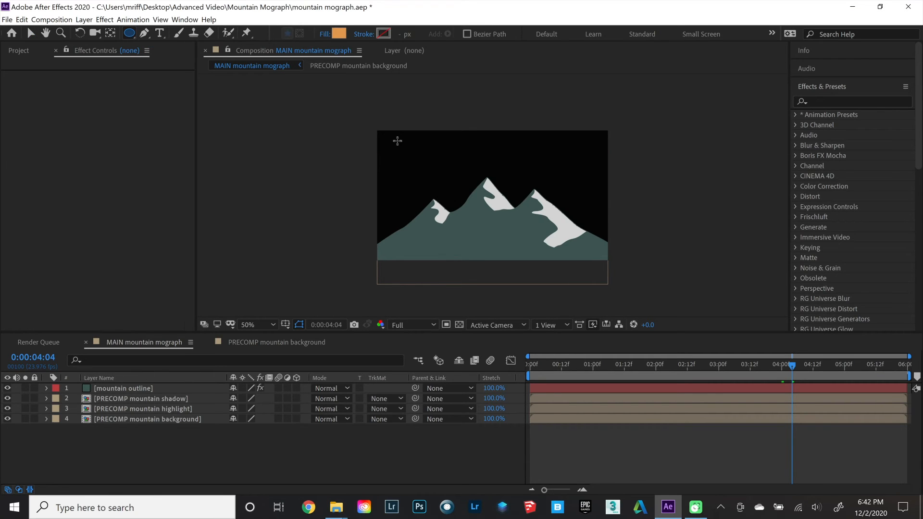
left_click_drag(394, 139, 417, 167)
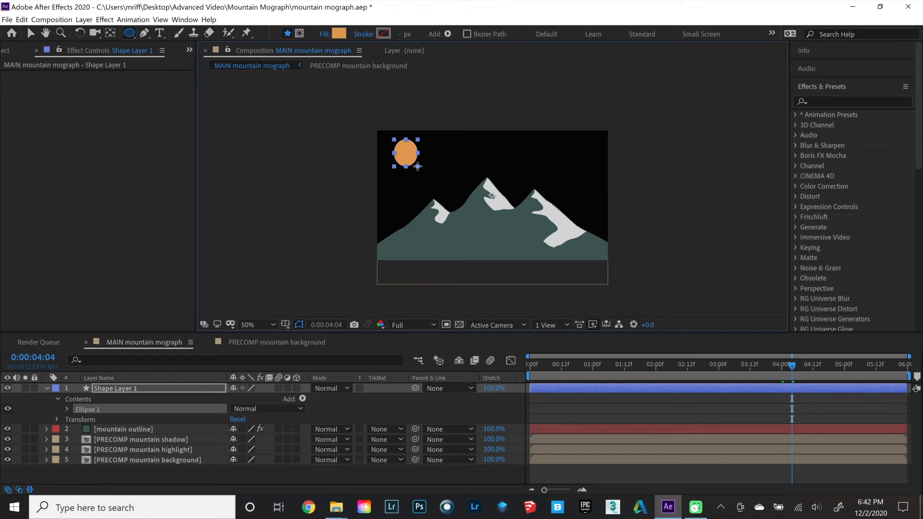
key("shift")
left_click_drag(423, 175, 493, 222)
left_click(31, 33)
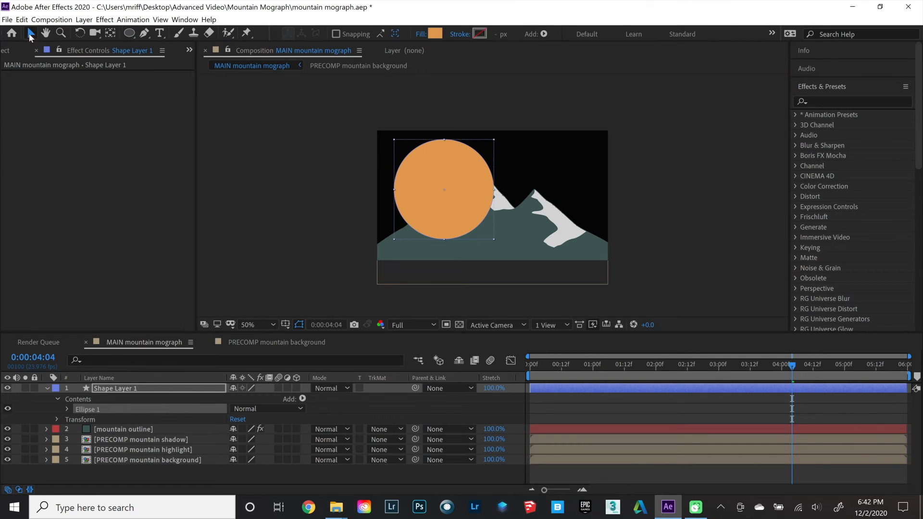
Move the orange circle over the rightmost peak and place its shape layer at the bottom of the stack, behind the mountains.
left_click_drag(466, 194, 571, 197)
left_click(164, 390)
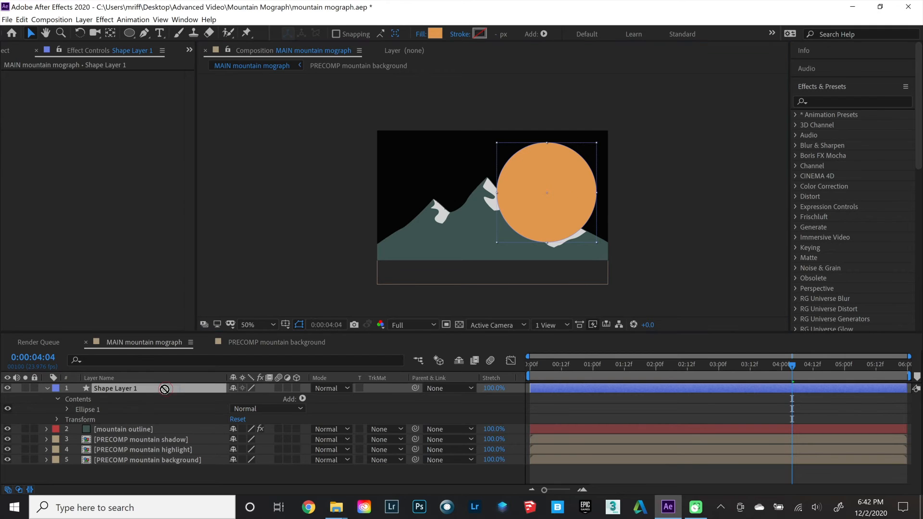
left_click_drag(163, 399, 171, 468)
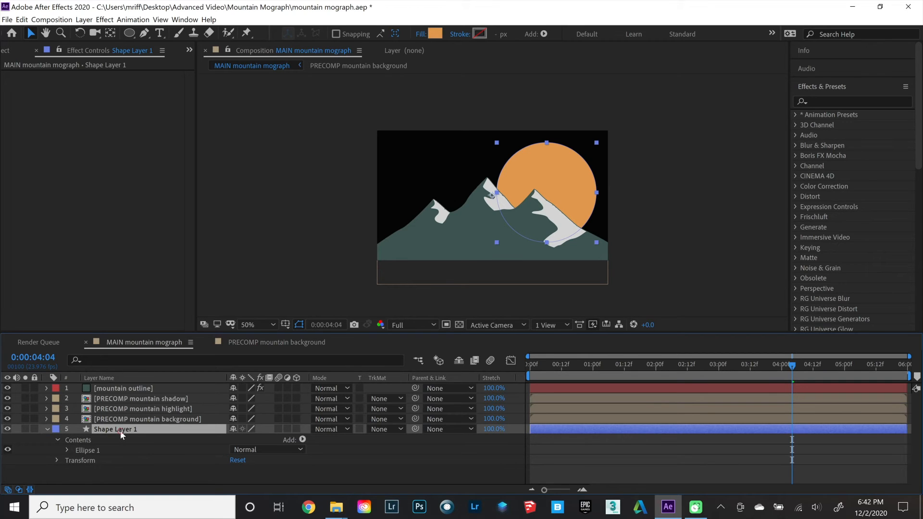
Rename the circle's shape layer to "sun" and collapse its properties.
key("Return")
type("sun")
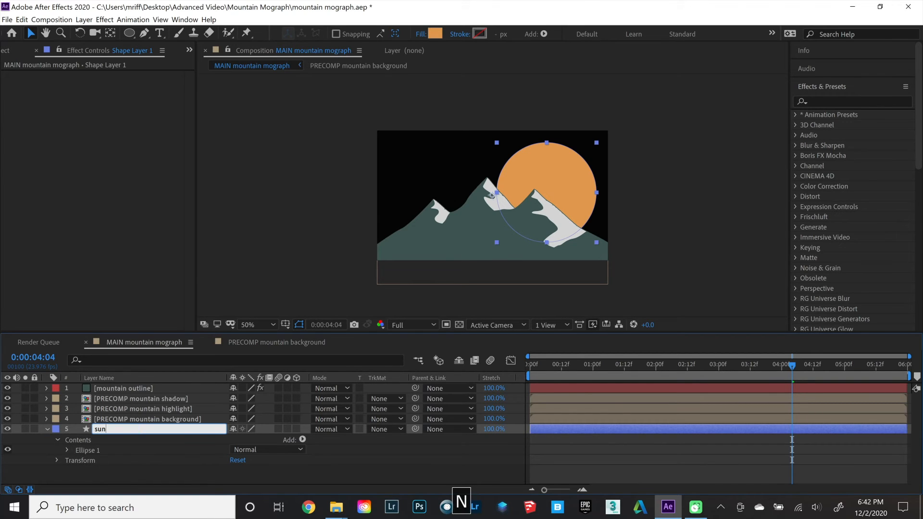
key("Return")
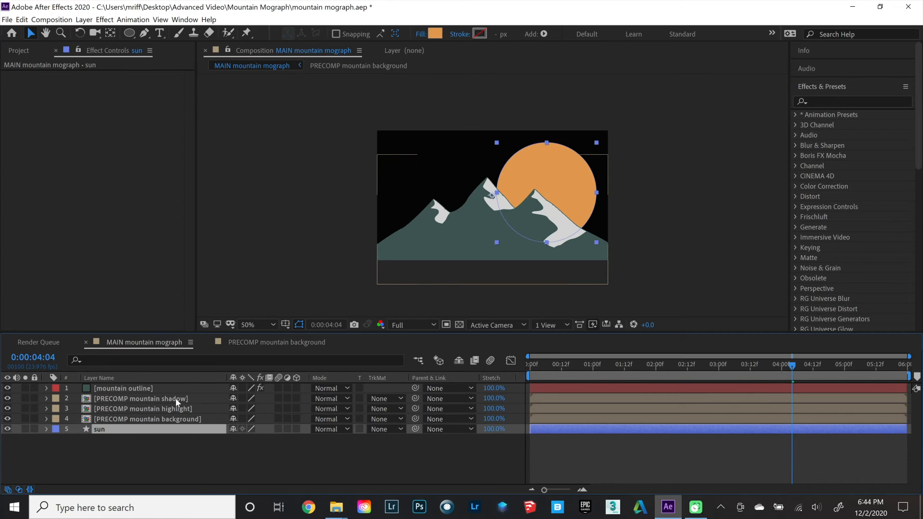
Change the sun's fill to a radial gradient and extend the gradient's end point beyond the circle to about 716, -8.
left_click(422, 34)
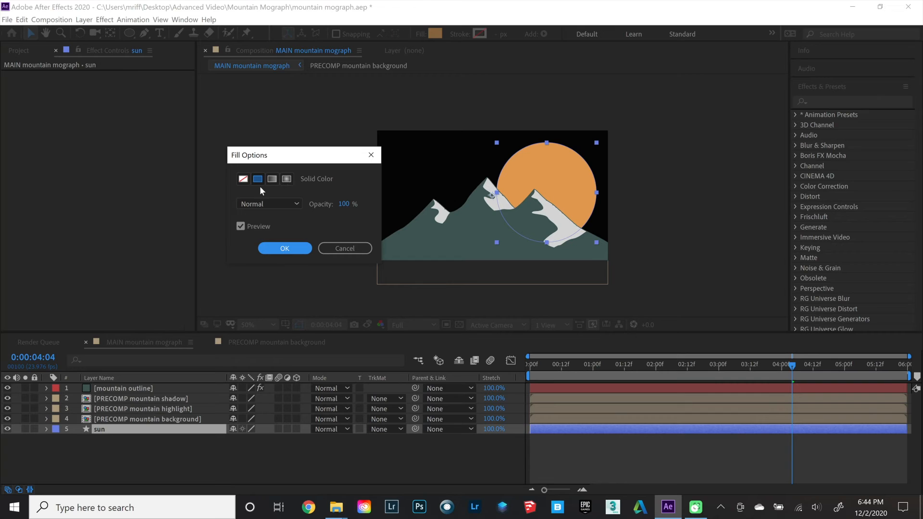
left_click(287, 179)
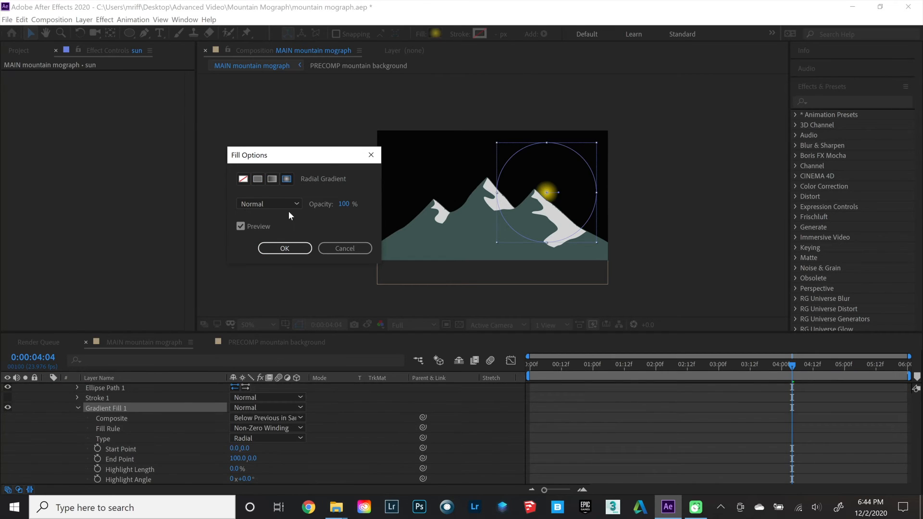
left_click(286, 248)
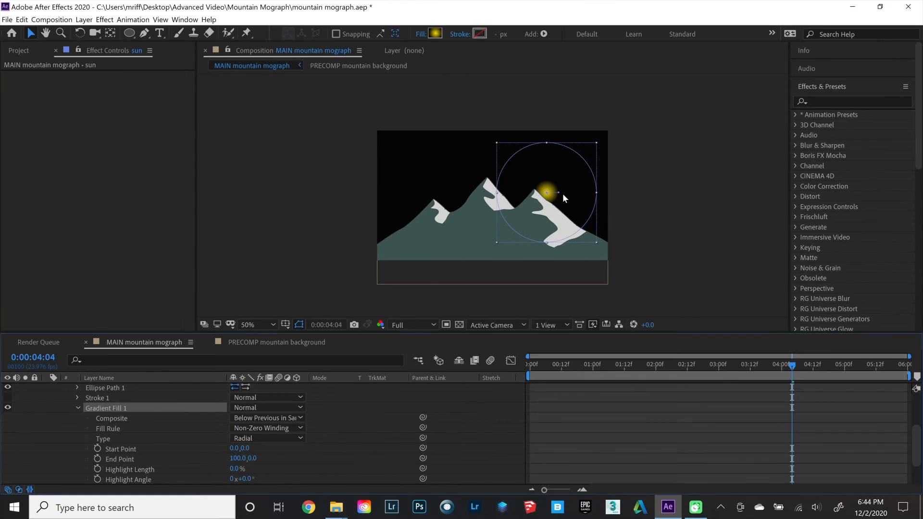
left_click_drag(560, 193, 619, 194)
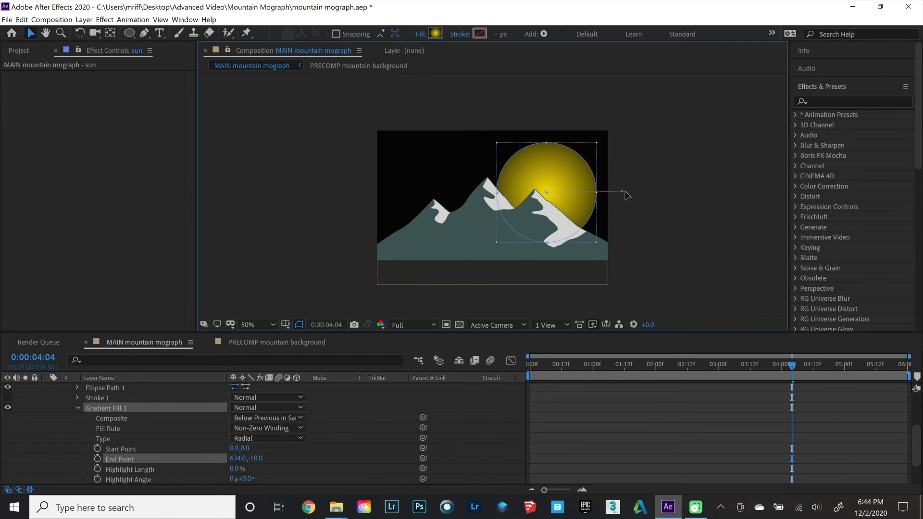
mouse_move(627, 194)
left_mouse_down()
mouse_move(646, 195)
mouse_move(633, 192)
left_mouse_up()
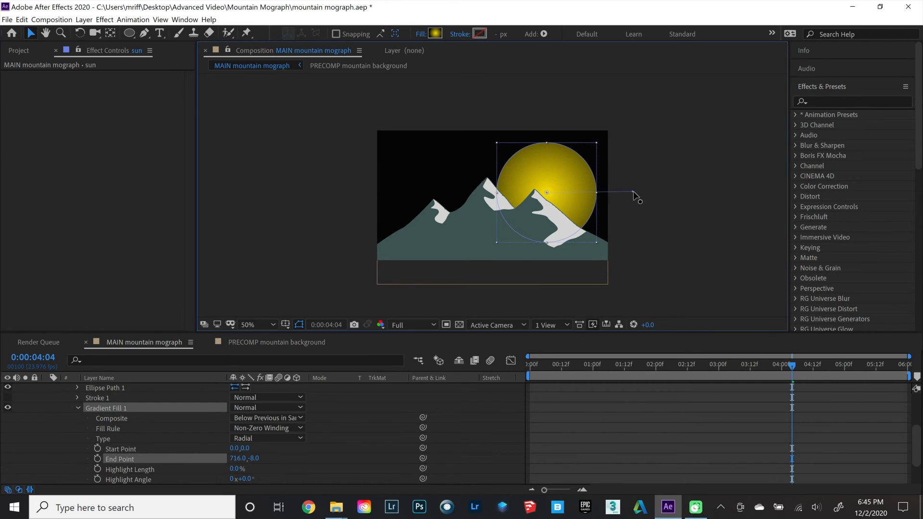
Change the starting color of the sun's gradient to a soft orange, about E89E63.
left_click(435, 34)
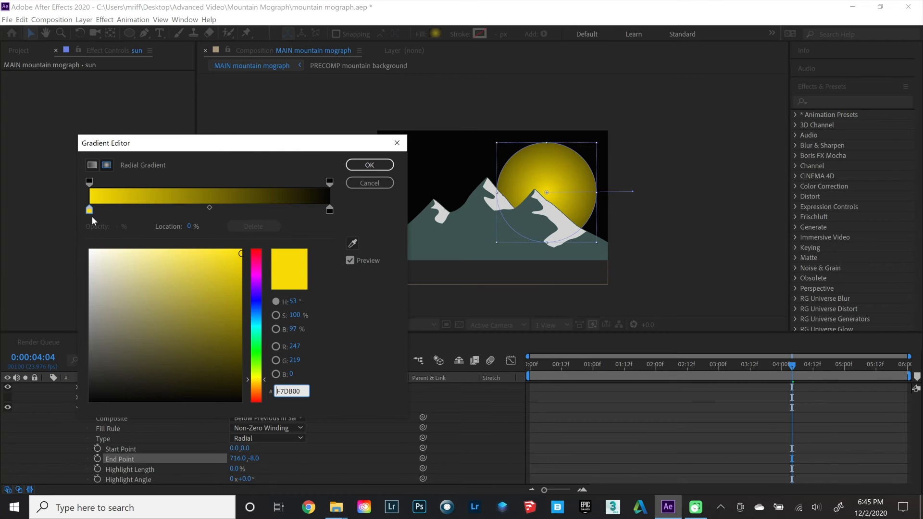
left_click(256, 386)
left_click_drag(255, 384, 254, 395)
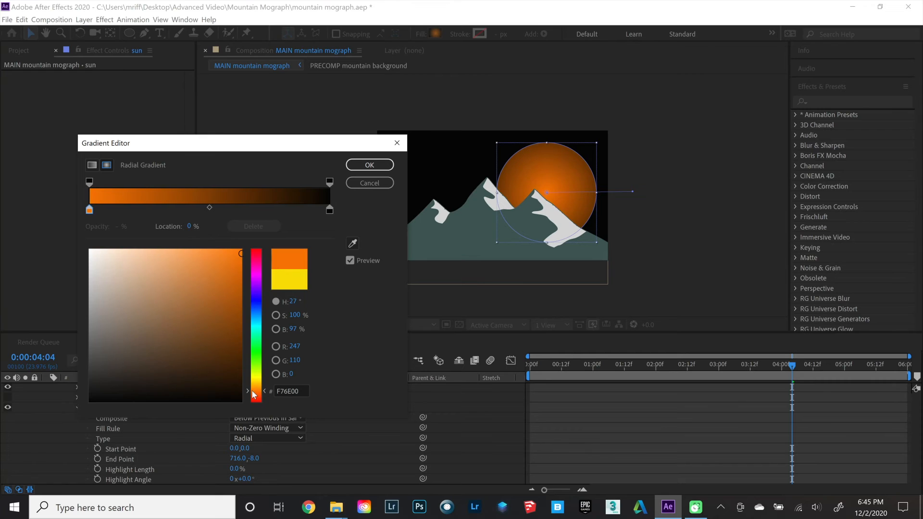
left_click(207, 259)
left_click_drag(206, 259, 181, 260)
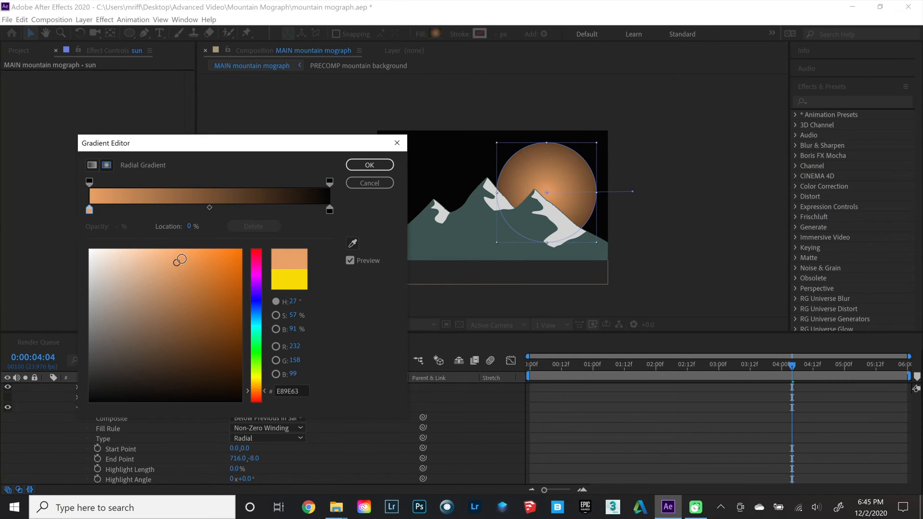
Change the sun gradient's black end color to a dark reddish brown with a hue of about 14° and apply the gradient.
left_click(329, 210)
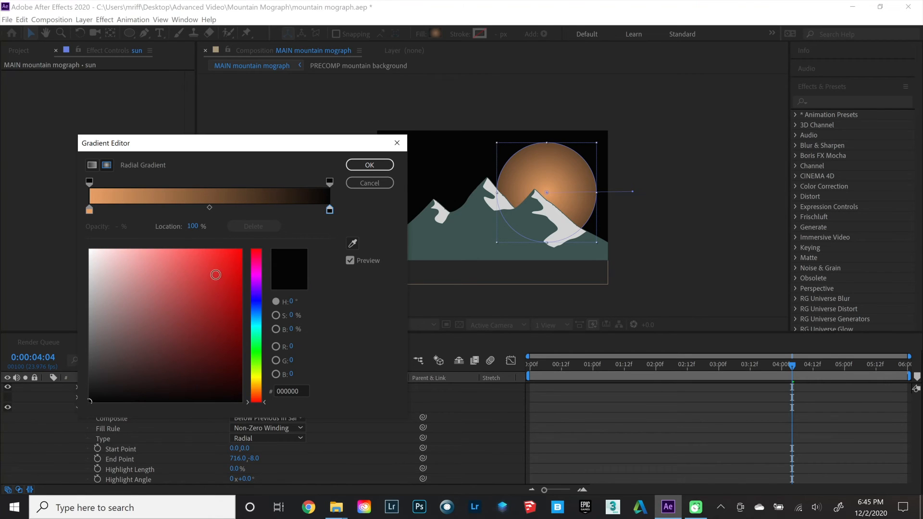
left_click_drag(251, 397, 254, 398)
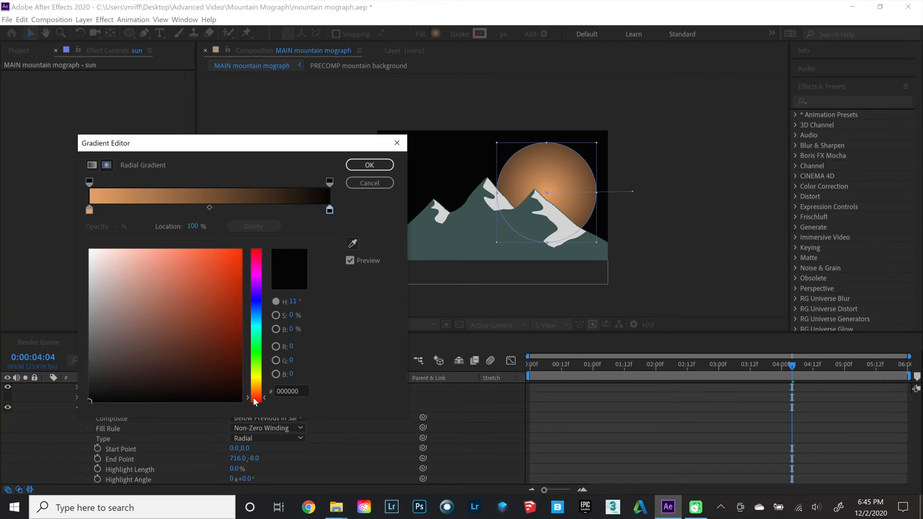
left_click_drag(206, 323, 202, 377)
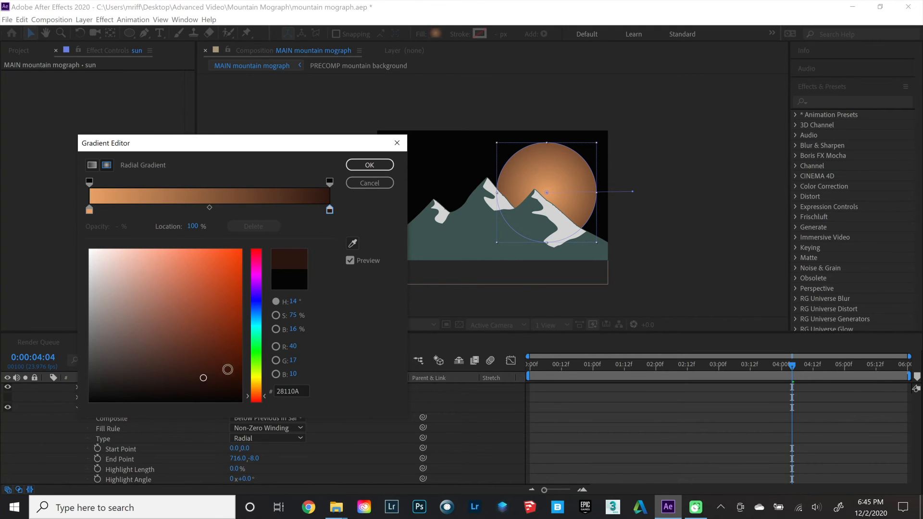
left_click(200, 384)
left_click_drag(200, 384, 200, 375)
left_click(201, 371)
left_click_drag(201, 371, 201, 367)
left_click(369, 165)
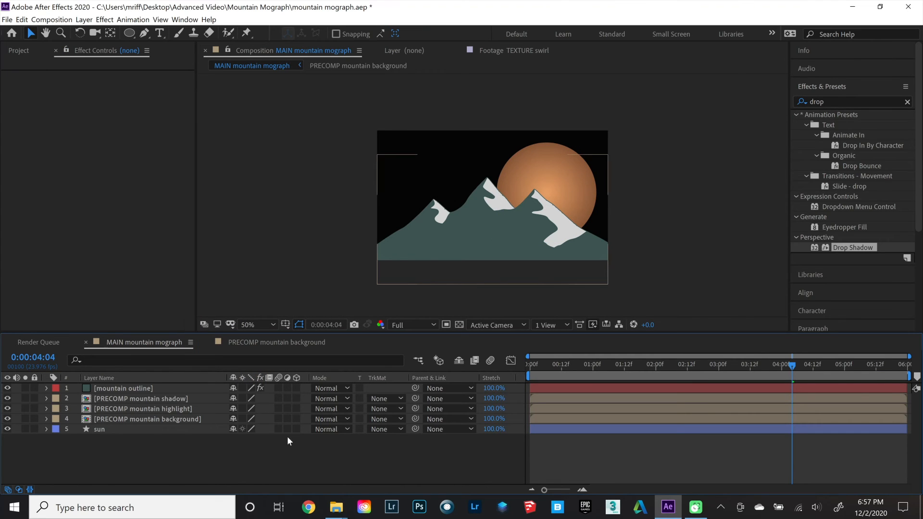
Keyframe the sun's Position to rise from 960, 1560 below the frame at 0:00:01:12 to 960, 540 at 0:00:04:02.
left_click(156, 428)
key("p")
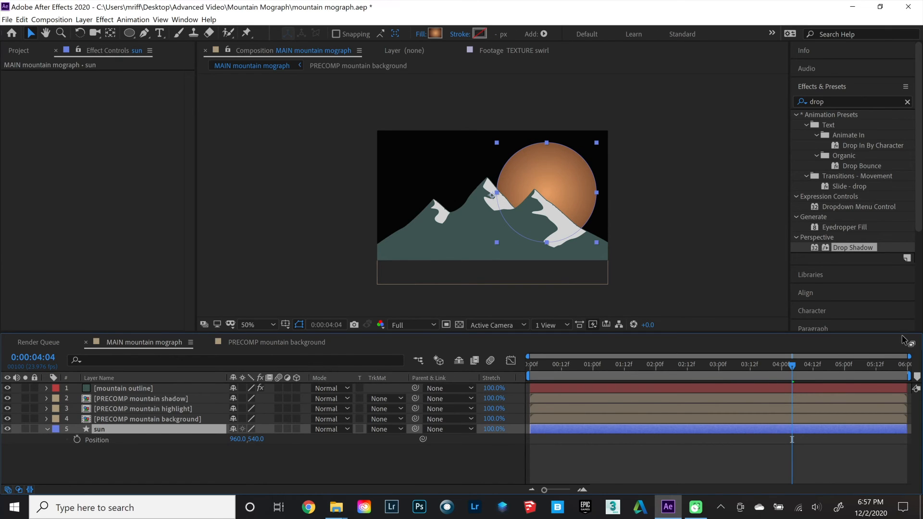
left_click_drag(791, 365, 746, 374)
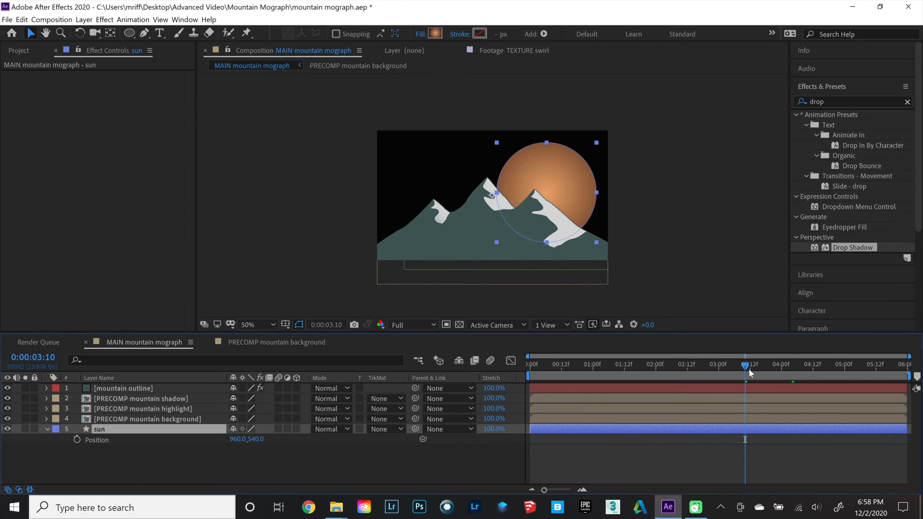
left_click(787, 371)
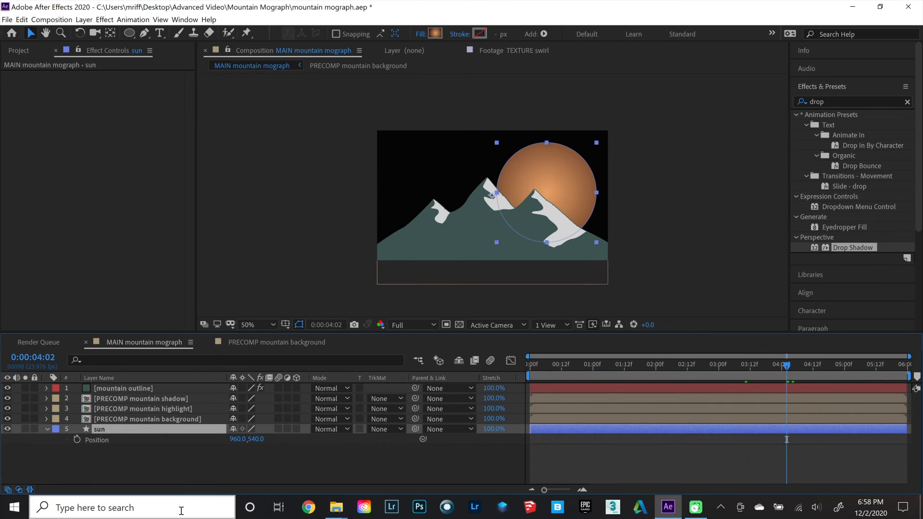
left_click(77, 440)
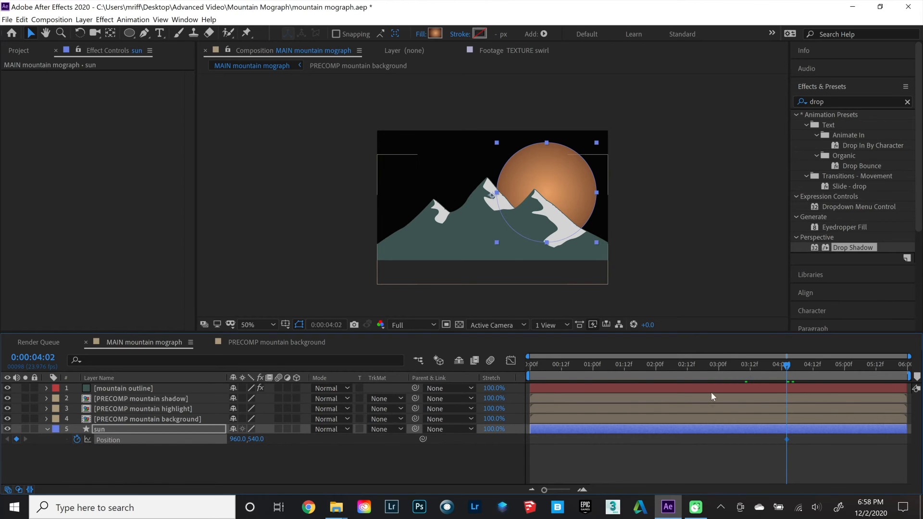
left_click_drag(703, 377, 622, 378)
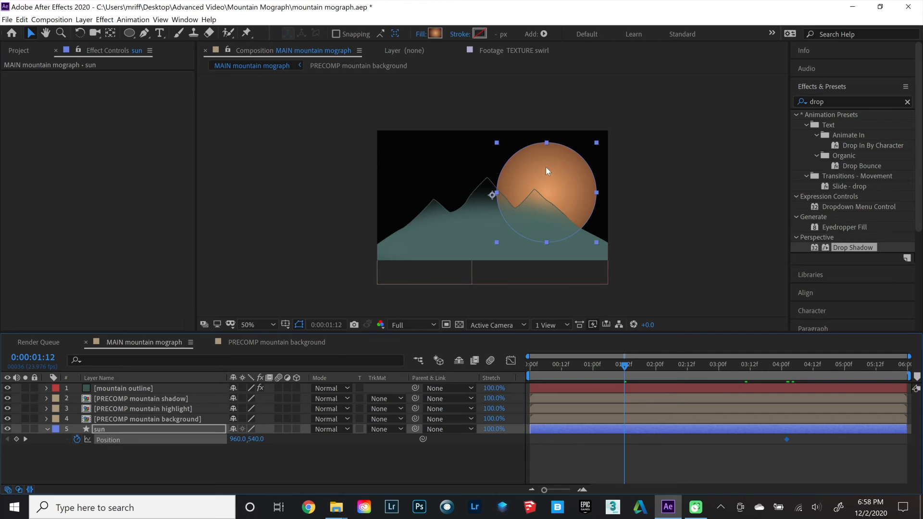
left_click_drag(546, 163, 545, 289)
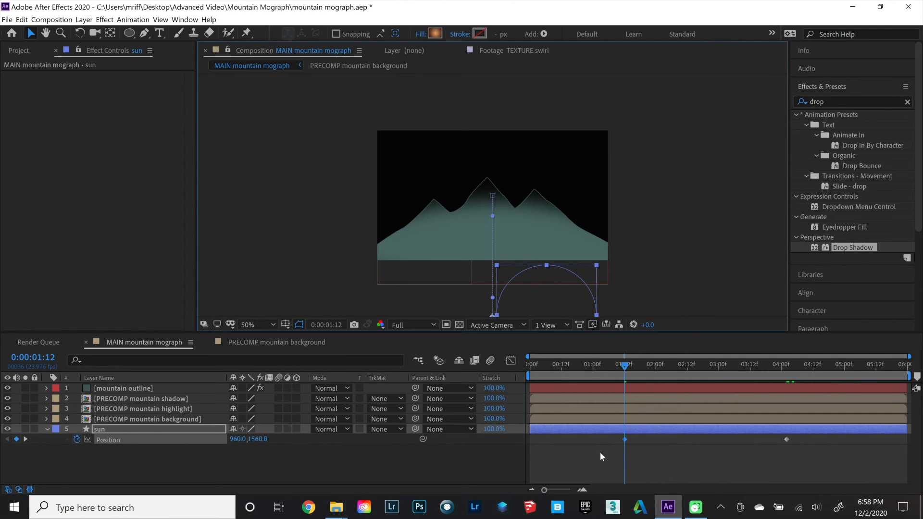
Apply Easy Ease to both Position keyframes of the sun layer.
left_click_drag(606, 436, 801, 451)
right_click(786, 439)
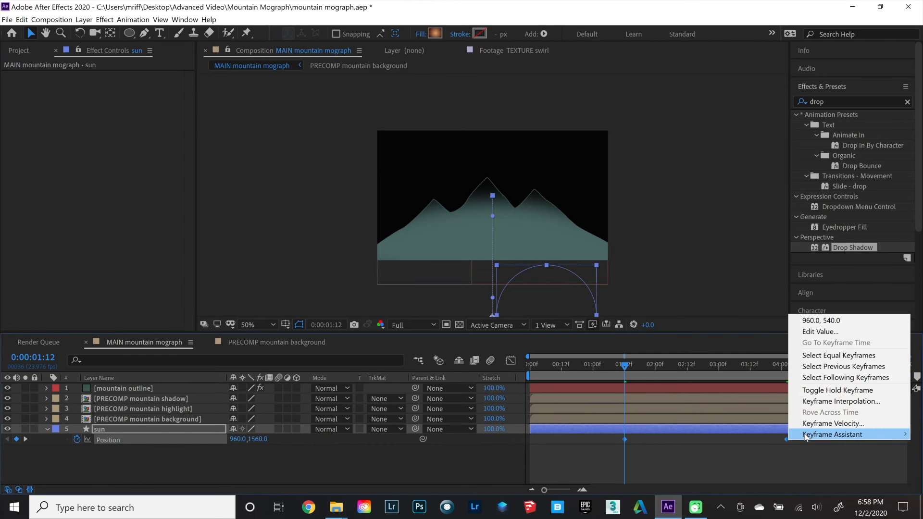
left_click(656, 375)
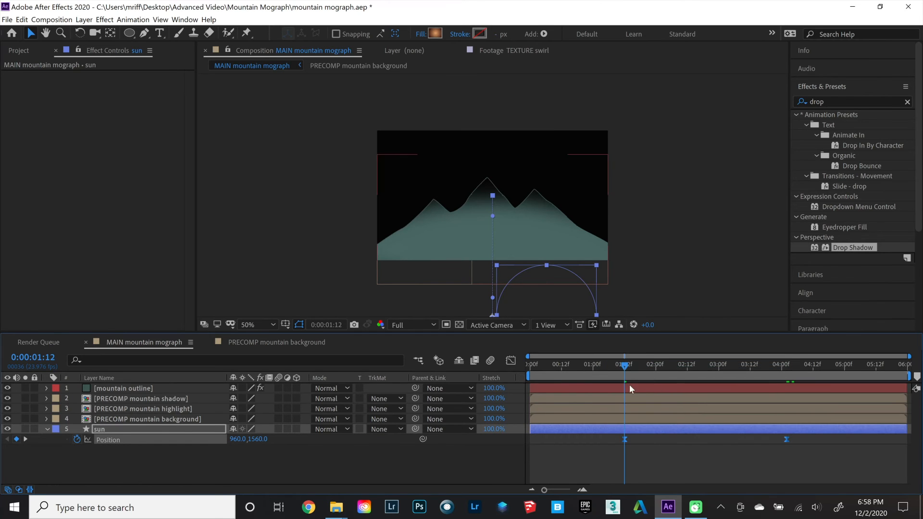
Play back the animation from 0:00:01:12 to review the sun rising behind the mountains, then deselect the layer.
key("space")
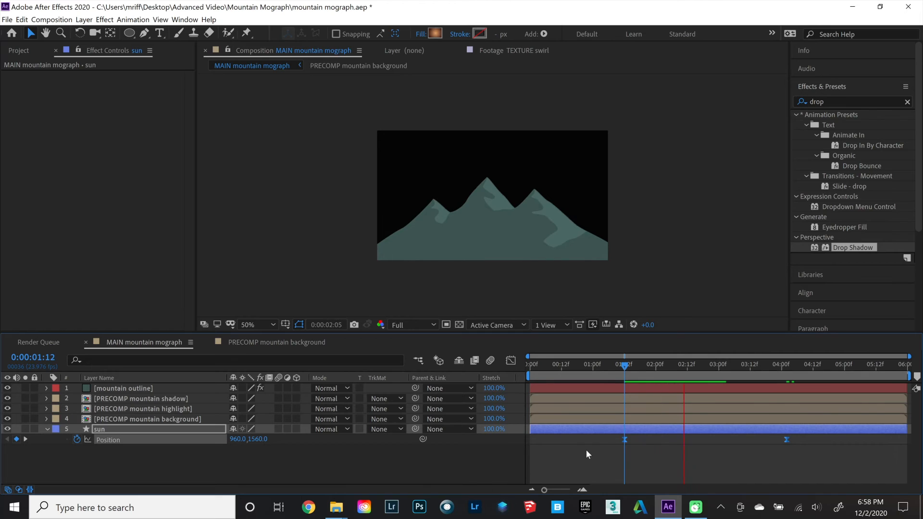
key("space")
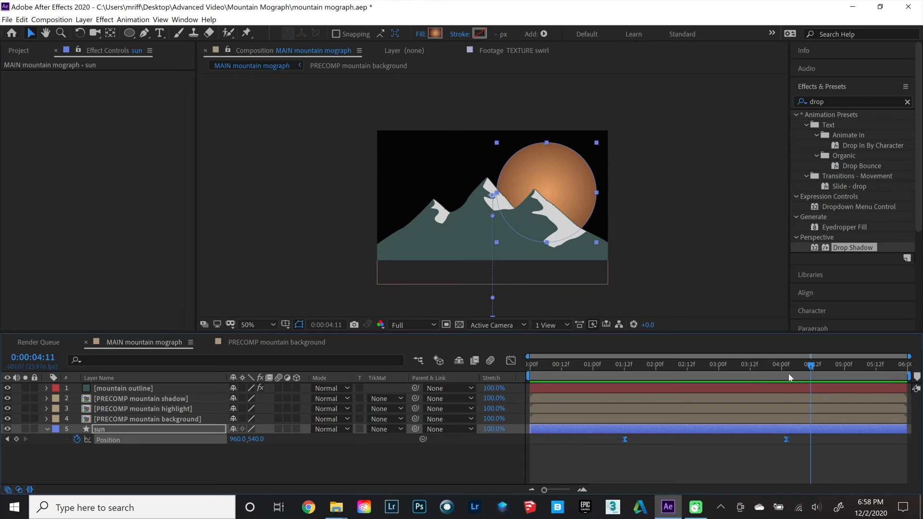
left_click(229, 459)
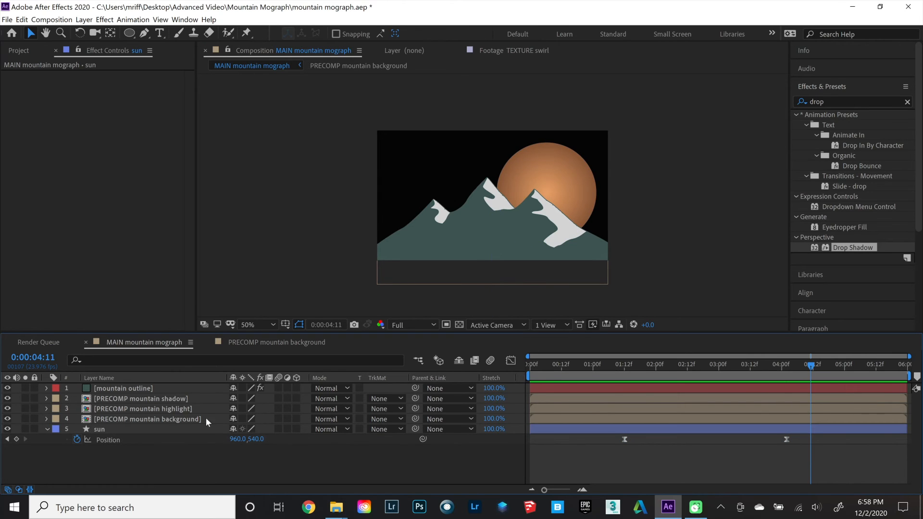
Preview the TEXTURE swirl and TEXTURE gray files in the project and add TEXTURE gray as the top layer above the mountain outline.
left_click(20, 50)
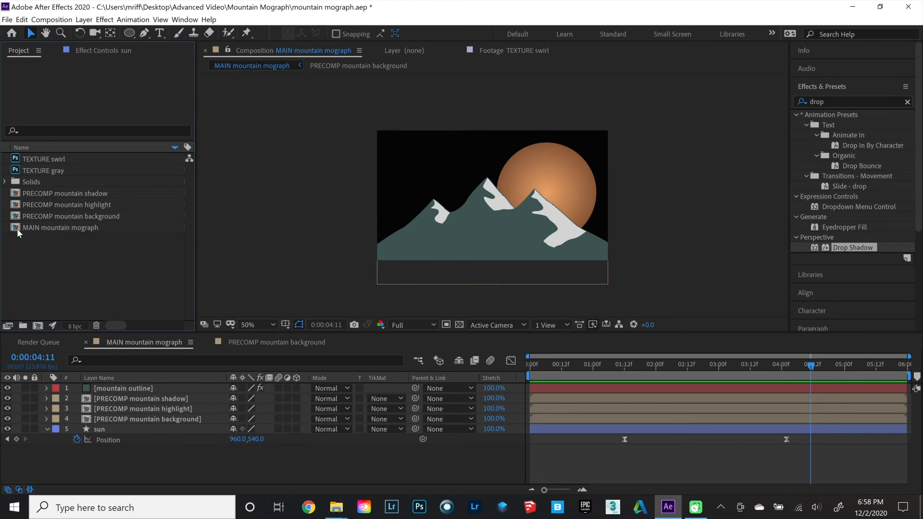
left_click(47, 161)
left_click(39, 169)
left_click(41, 163)
left_click(42, 168)
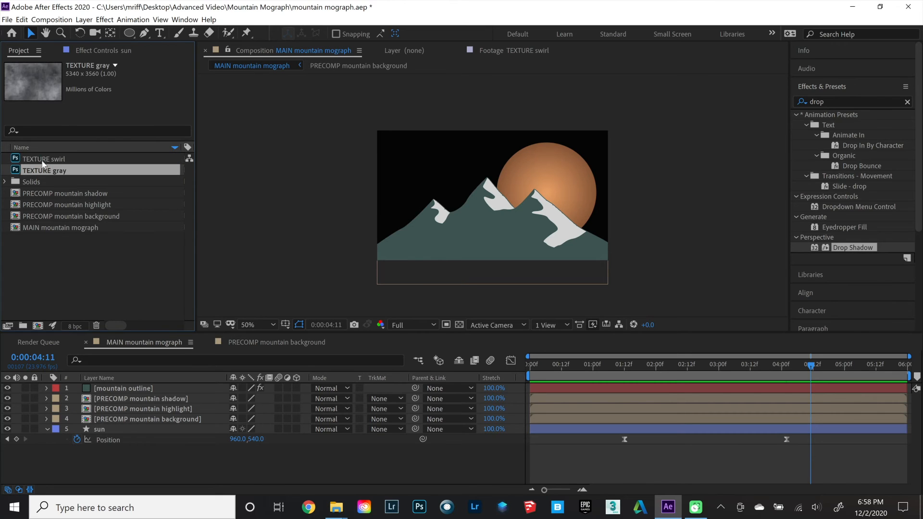
left_click(42, 164)
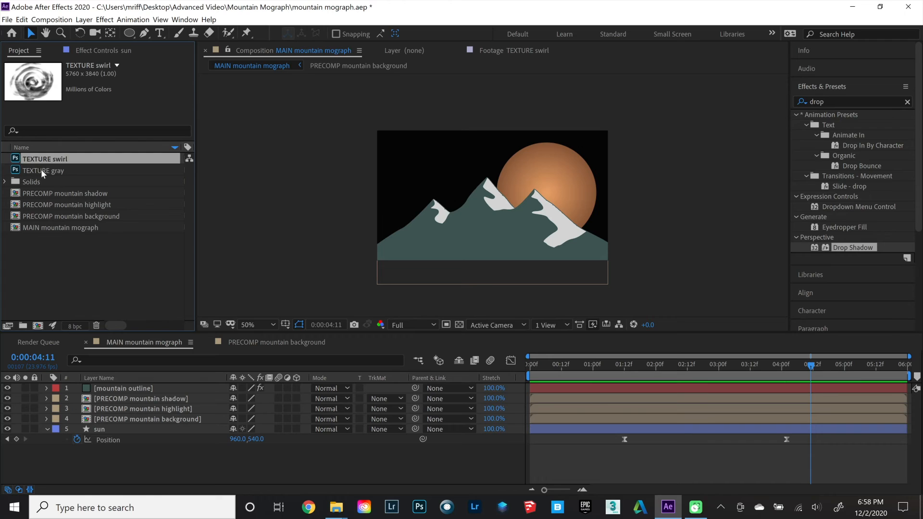
left_click(42, 170)
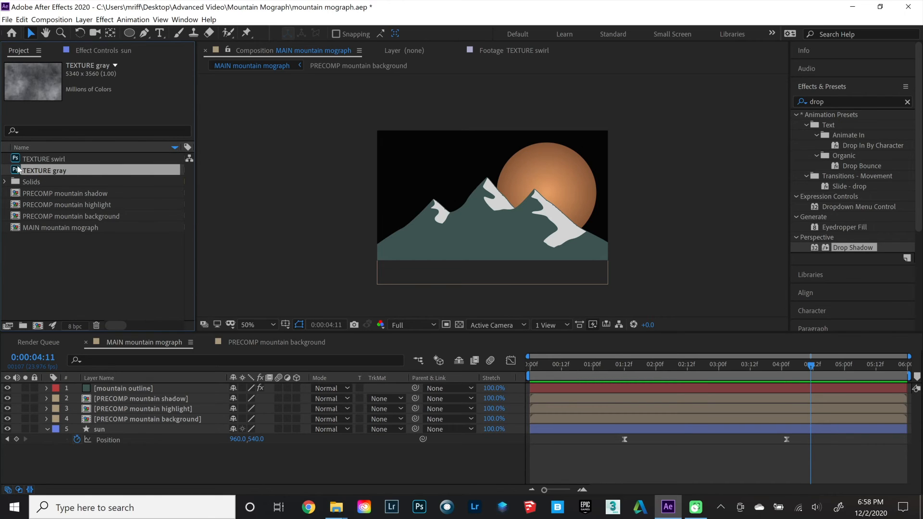
left_click_drag(16, 174, 108, 388)
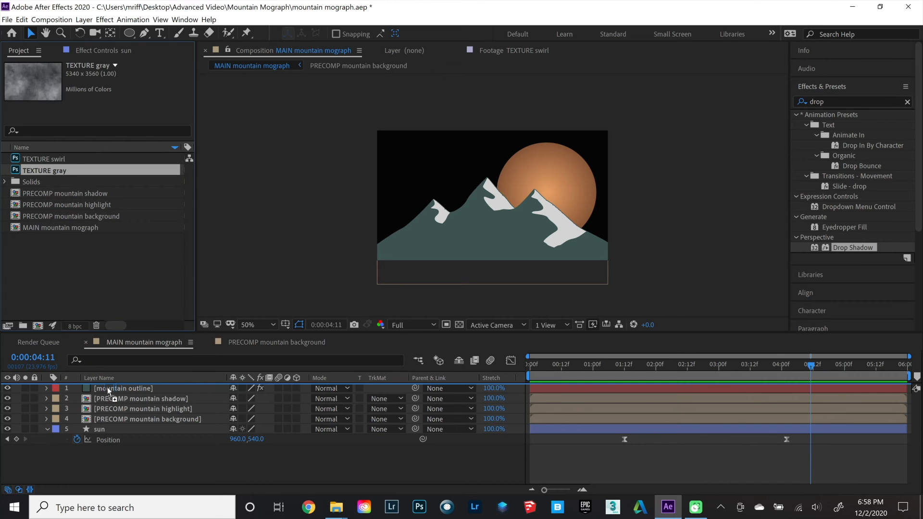
left_click_drag(108, 390, 108, 389)
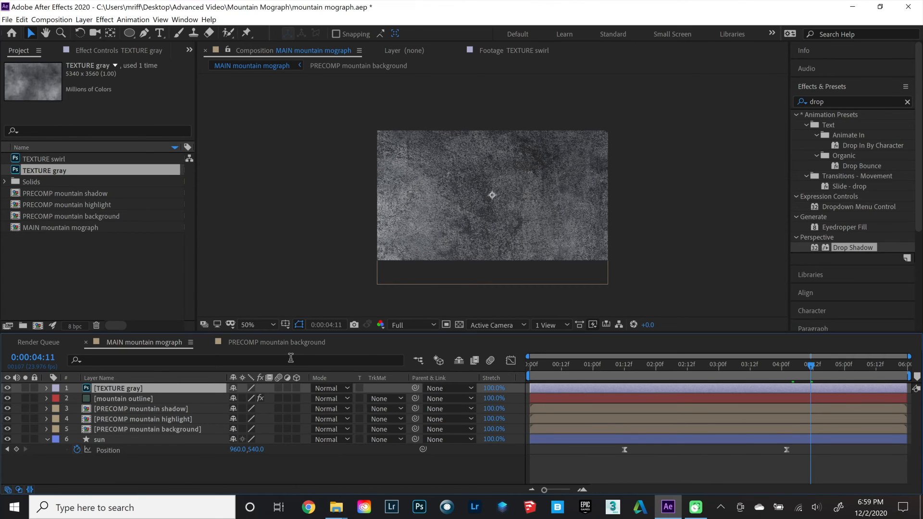
Scale the TEXTURE gray layer down to 61% and keep that layer selected.
key("s")
left_click_drag(253, 400, 231, 399)
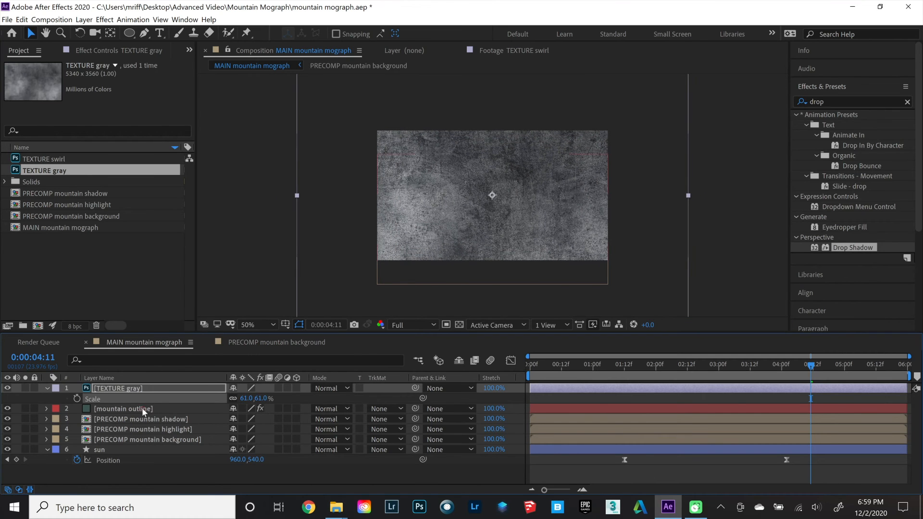
left_click(142, 408)
left_click(159, 391)
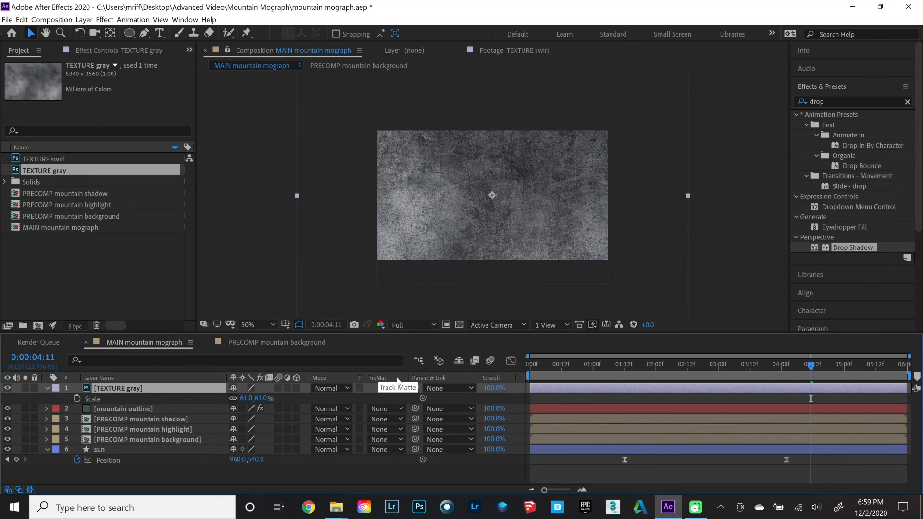
Preserve underlying transparency on the TEXTURE gray layer and set its blending mode to Soft Light.
right_click(398, 381)
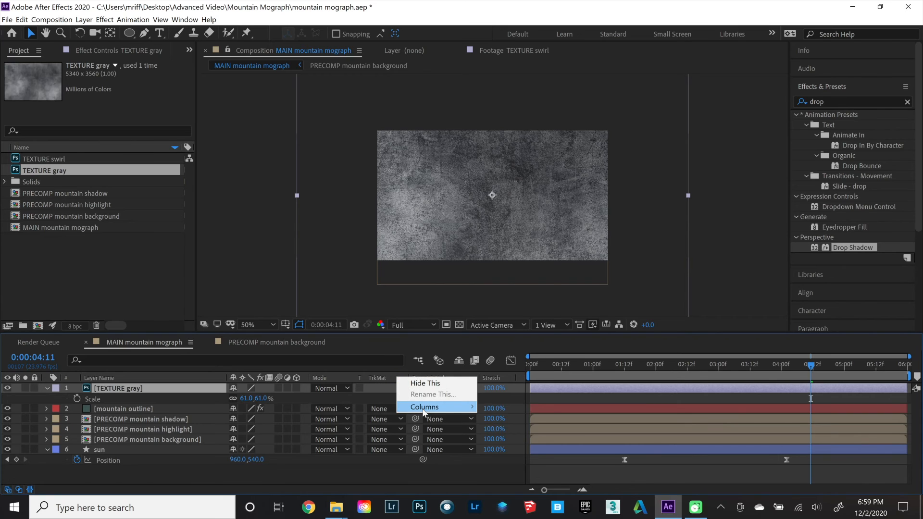
mouse_move(425, 409)
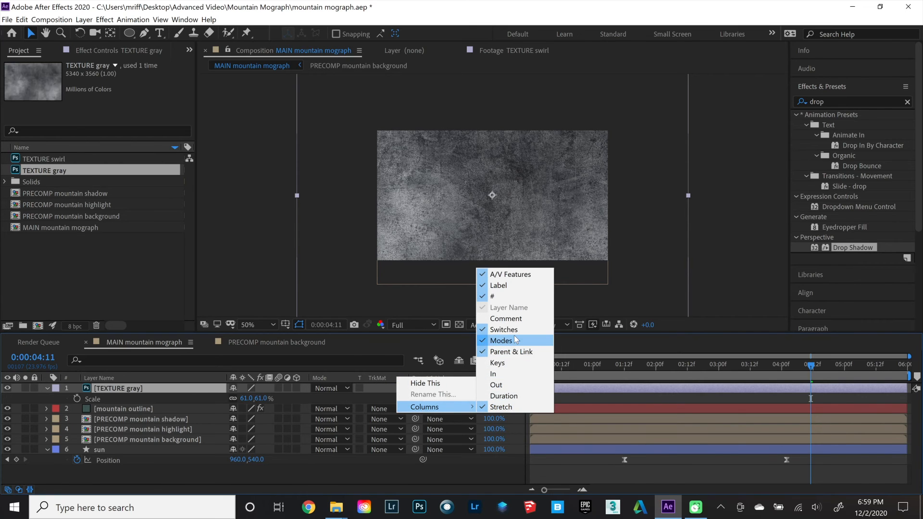
left_click(356, 469)
left_click(356, 469)
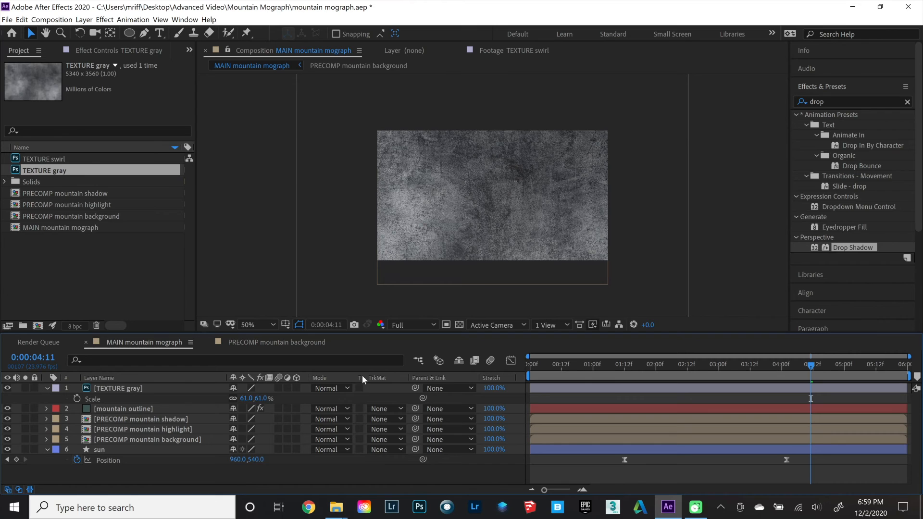
left_click(359, 387)
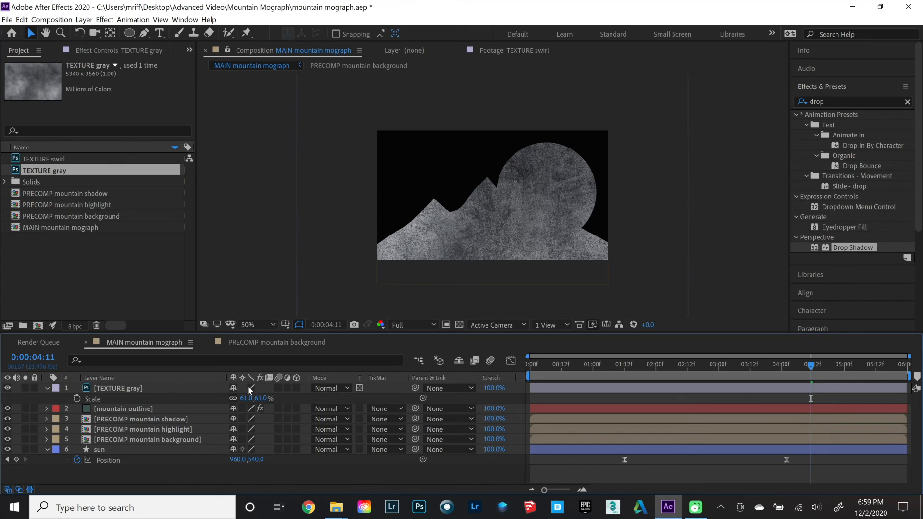
left_click(345, 389)
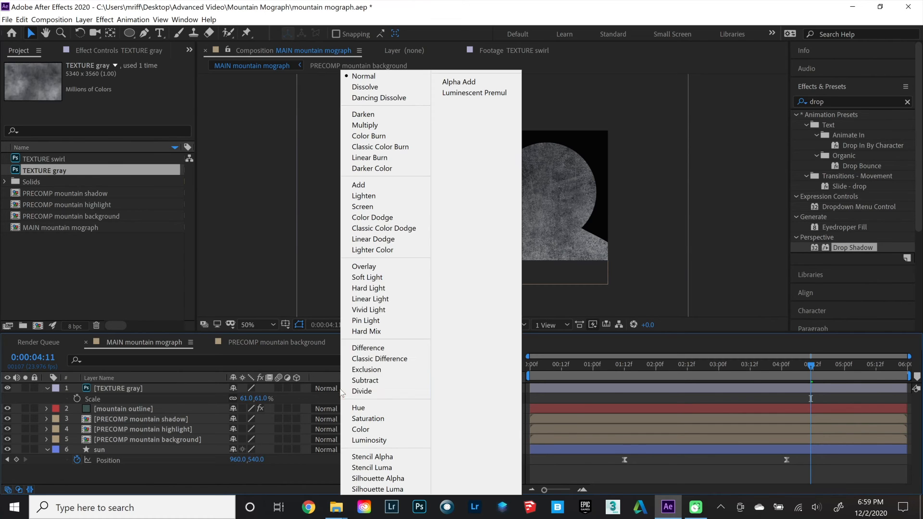
left_click(388, 279)
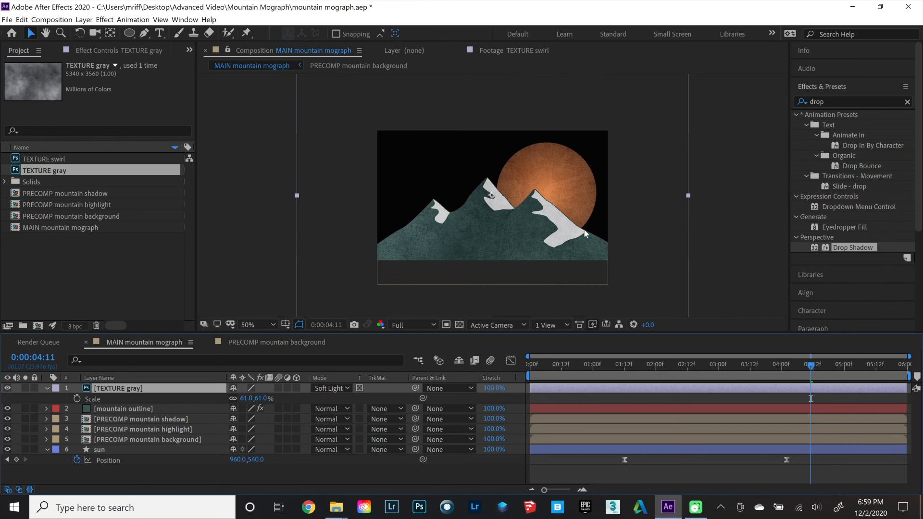
Set the brush size of the mountain outline layer's Stroke effect to 8.
left_click(108, 407)
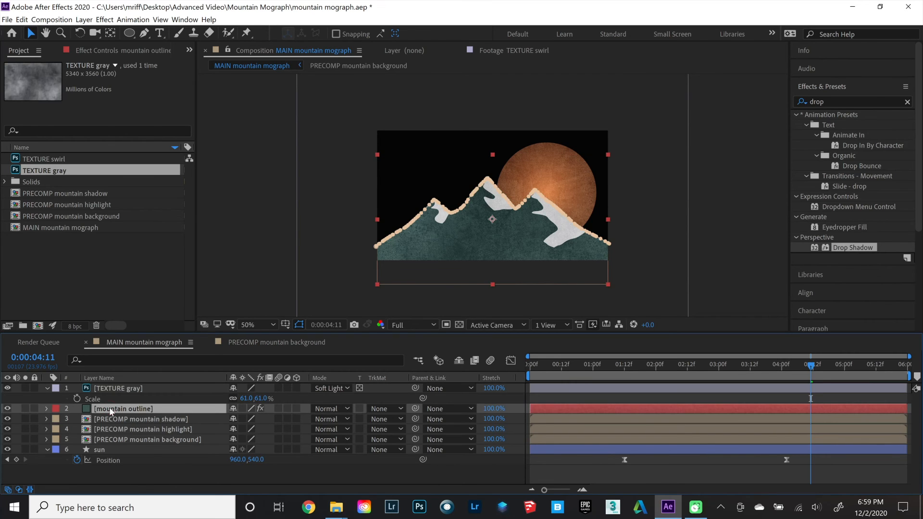
left_click(128, 51)
left_click(113, 126)
type("8")
key("Return")
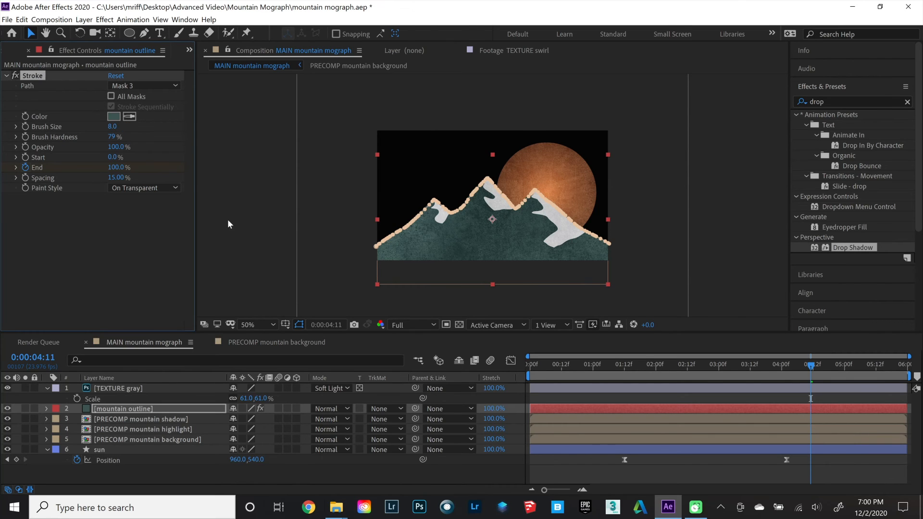
left_click(265, 229)
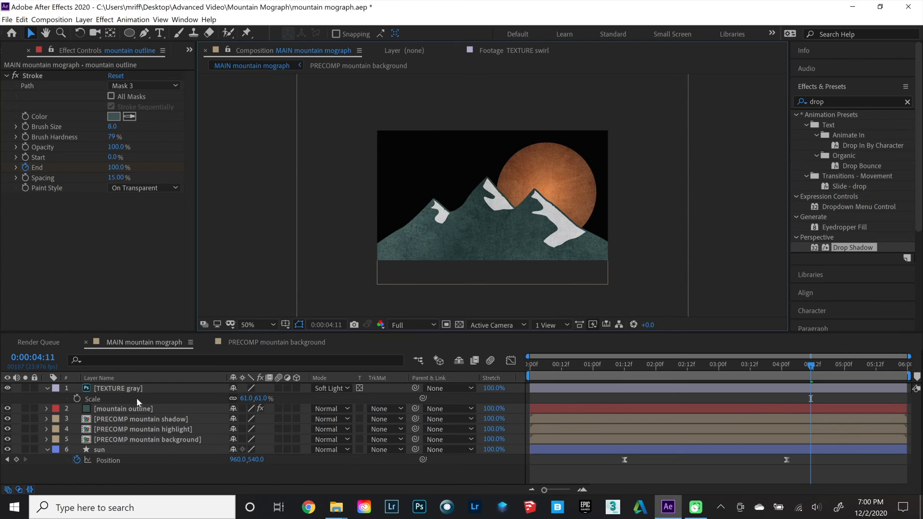
Collapse the open layer properties, create a 1920 x 1080 solid named bg in color 2A2928, and place it below the sun layer.
left_click(47, 387)
left_click(46, 439)
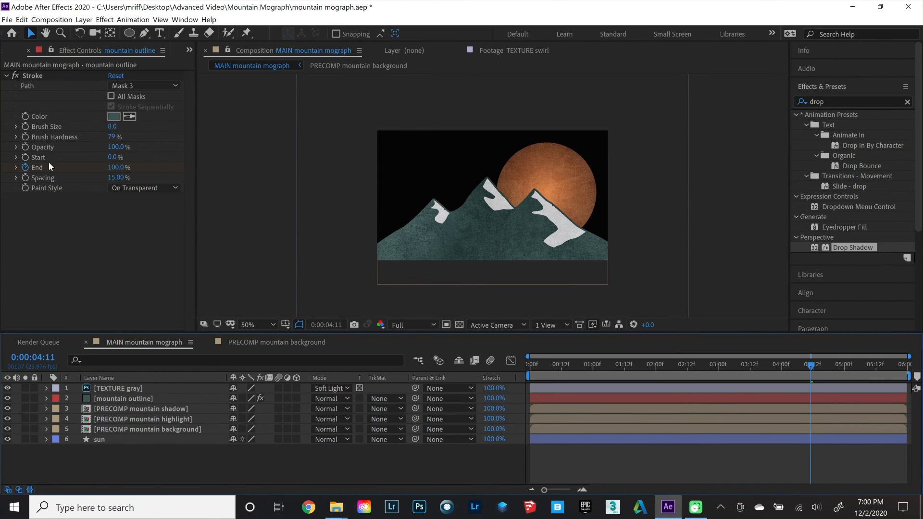
right_click(232, 469)
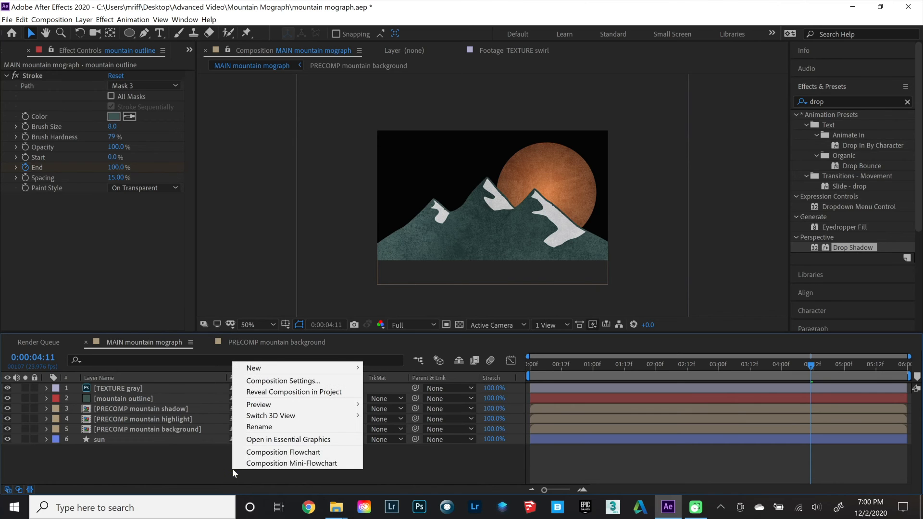
mouse_move(270, 367)
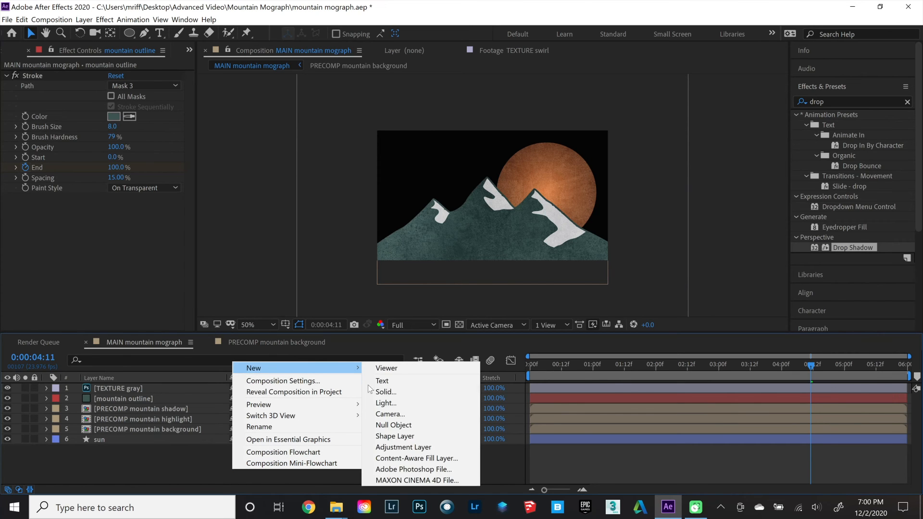
left_click(392, 393)
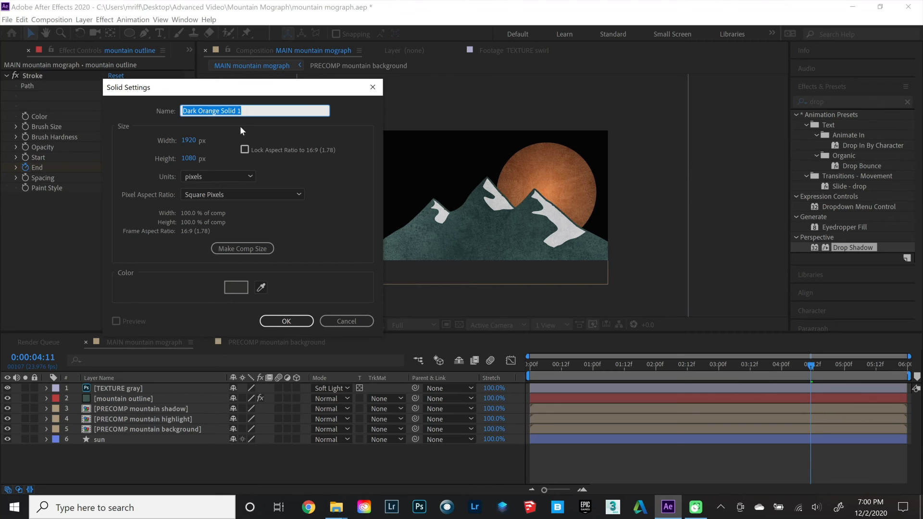
type("bg")
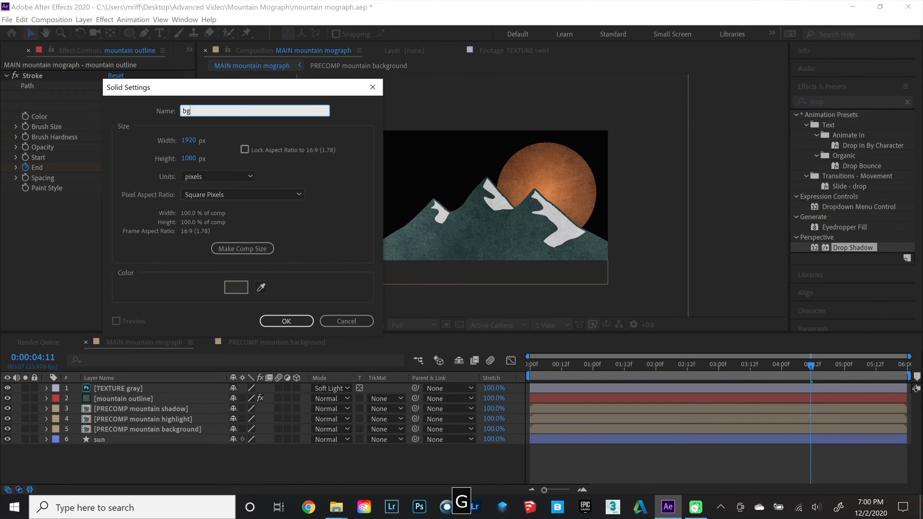
left_click(236, 287)
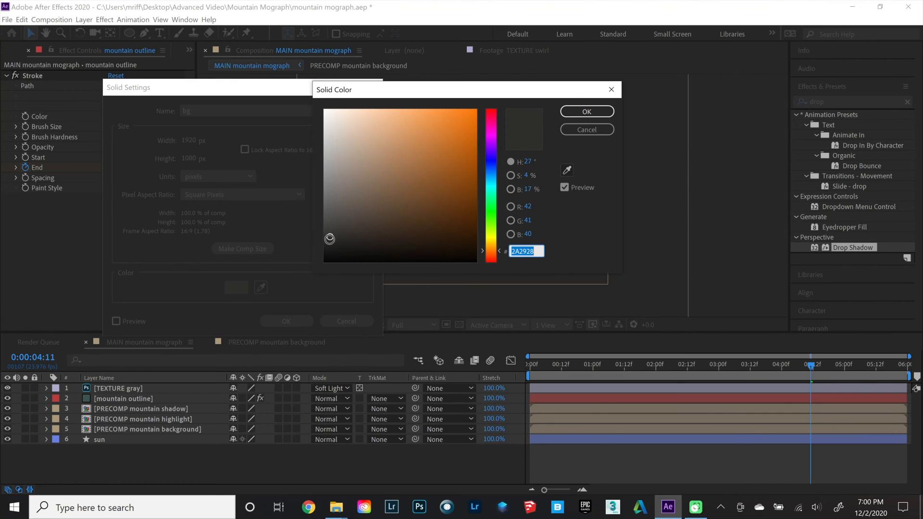
left_click(587, 112)
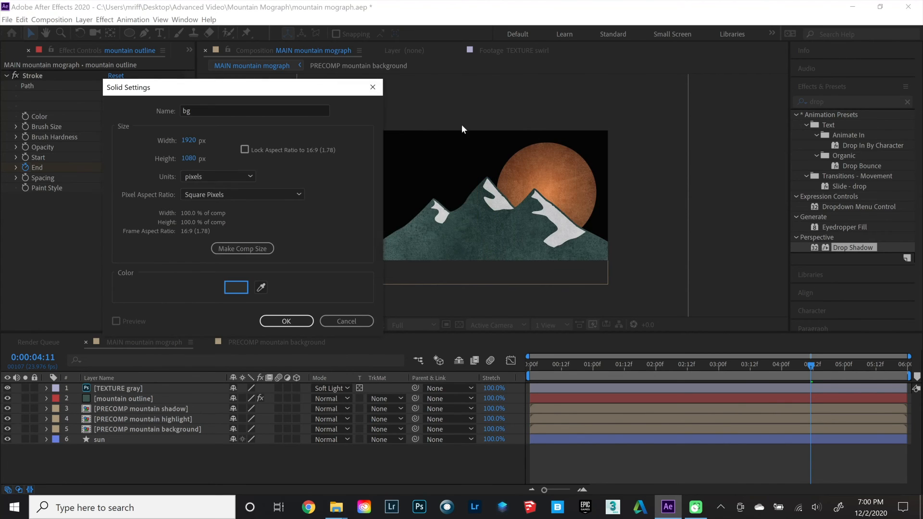
left_click(286, 321)
left_click_drag(139, 388, 118, 458)
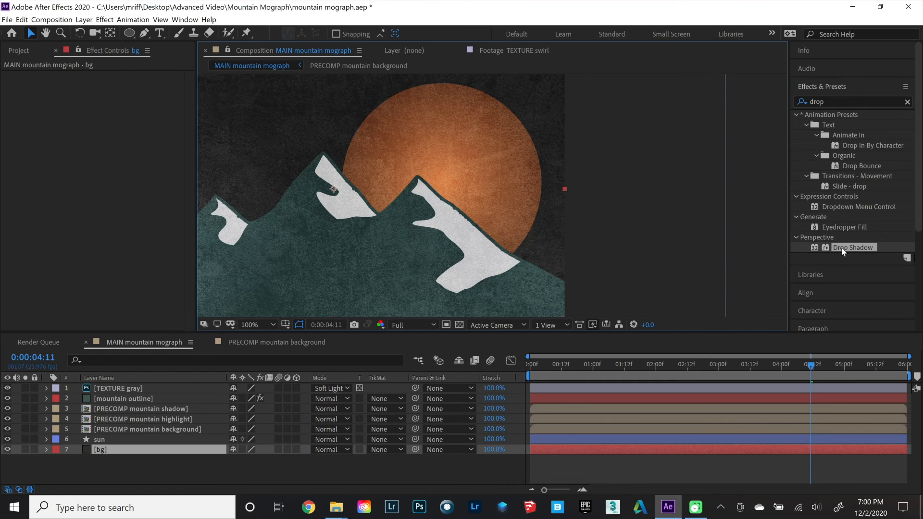
Apply the Drop Shadow effect to the mountain outline layer and inspect the shadow along the peaks up close.
mouse_move(841, 247)
left_mouse_down()
mouse_move(188, 422)
mouse_move(134, 404)
mouse_move(137, 390)
mouse_move(138, 399)
left_mouse_up()
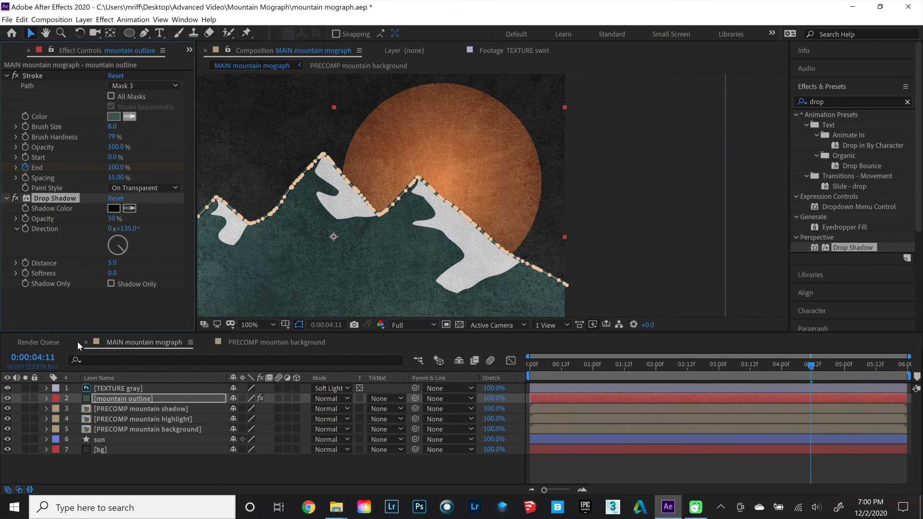
left_click(593, 232)
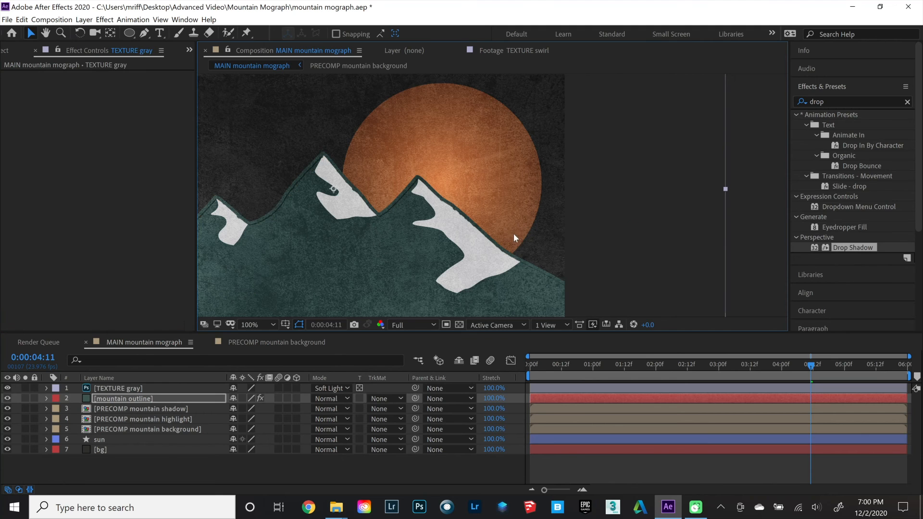
scroll(326, 206, "up", 1)
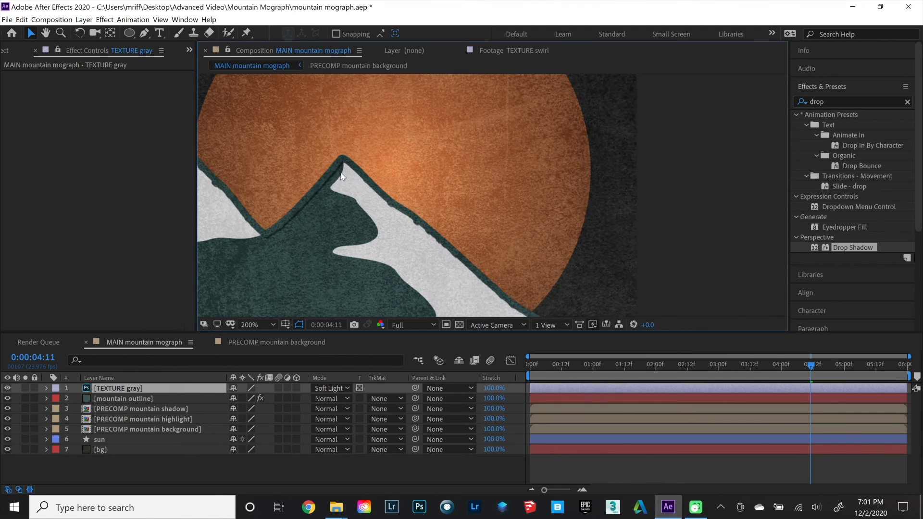
scroll(353, 244, "down", 1)
left_click_drag(348, 248, 376, 230)
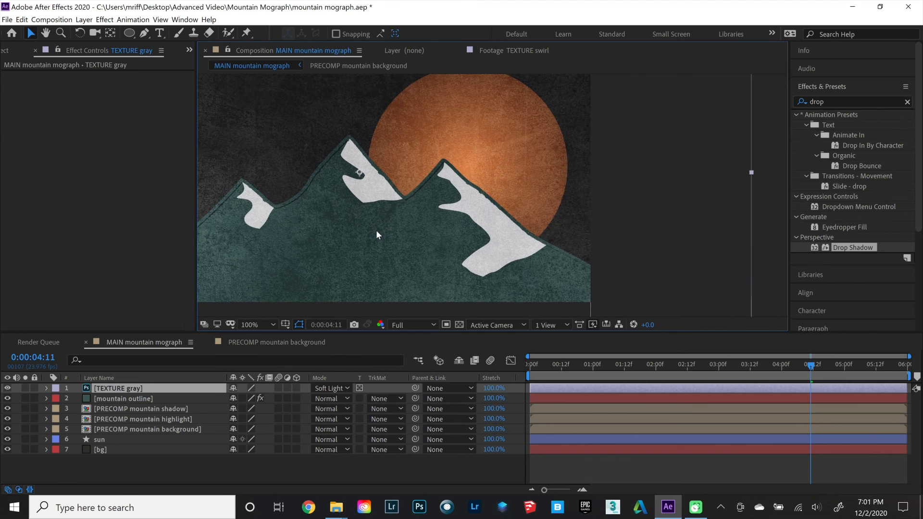
Apply the Drop Shadow effect to the PRECOMP mountain shadow layer.
left_click(122, 399)
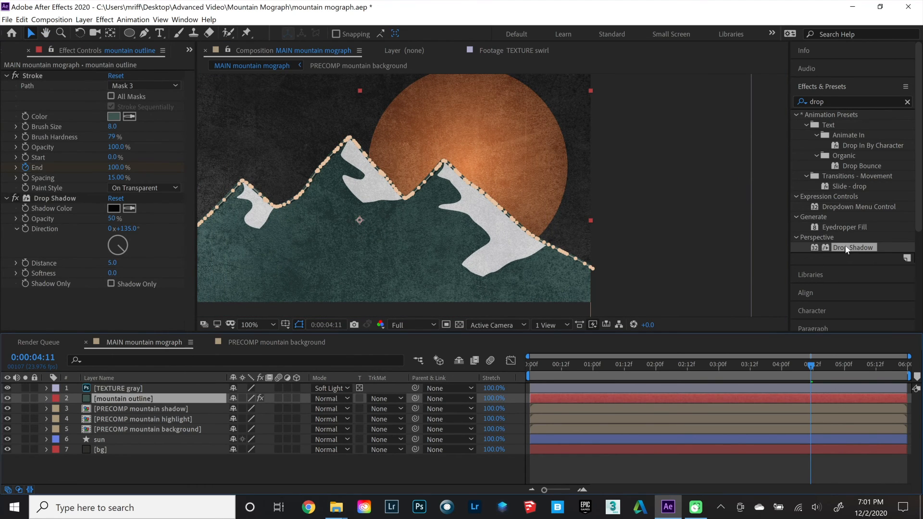
left_click(186, 409)
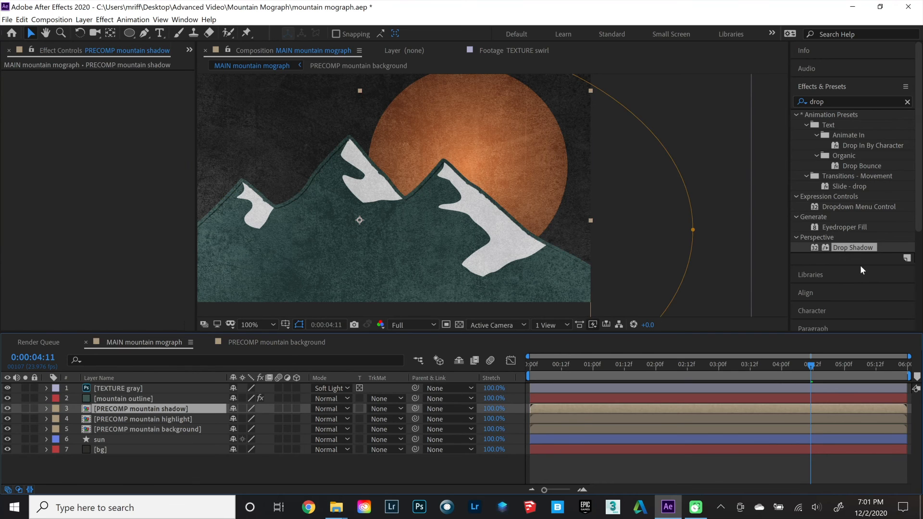
left_click_drag(857, 250, 164, 409)
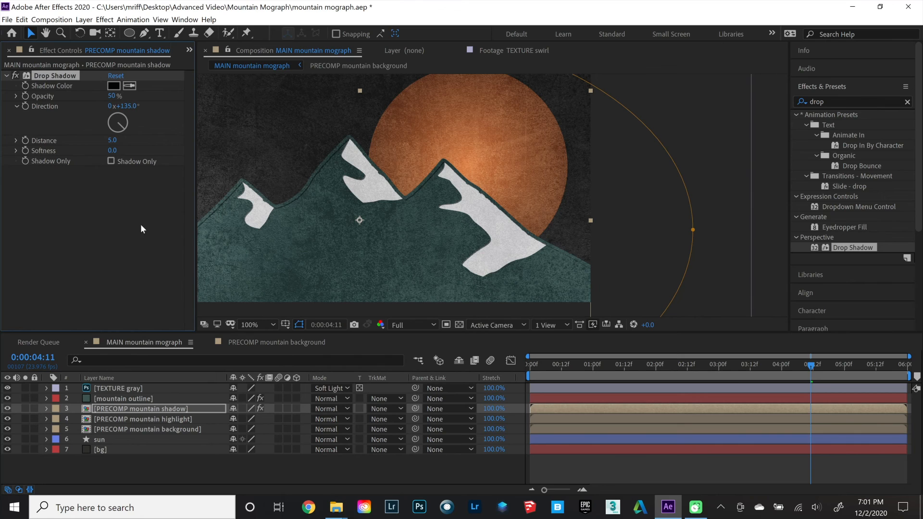
Set the PRECOMP mountain shadow layer's Drop Shadow to distance 7, softness 15 and opacity 75%.
type("7")
key("Return")
mouse_move(112, 152)
left_mouse_down()
mouse_move(128, 143)
mouse_move(113, 151)
left_mouse_up()
left_click(112, 151)
type("10")
key("Return")
left_click(112, 96)
type("75")
key("Return")
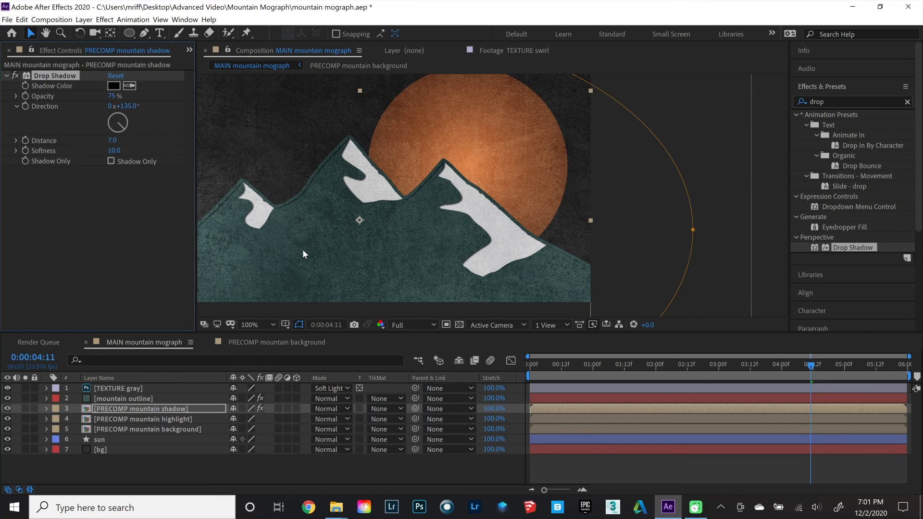
left_click(116, 140)
key("Return")
Copy the Drop Shadow effect from PRECOMP mountain shadow to the PRECOMP mountain highlight, PRECOMP mountain background and sun layers.
key("ctrl+c")
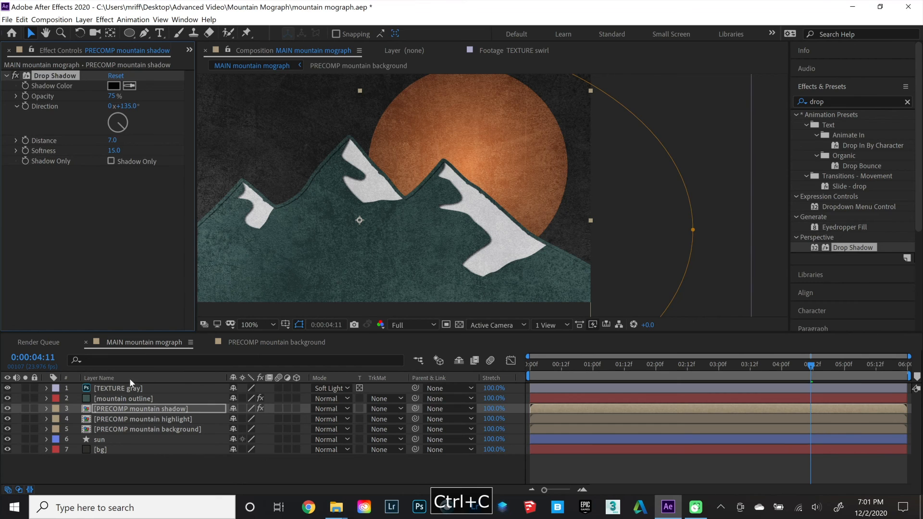
left_click(134, 420)
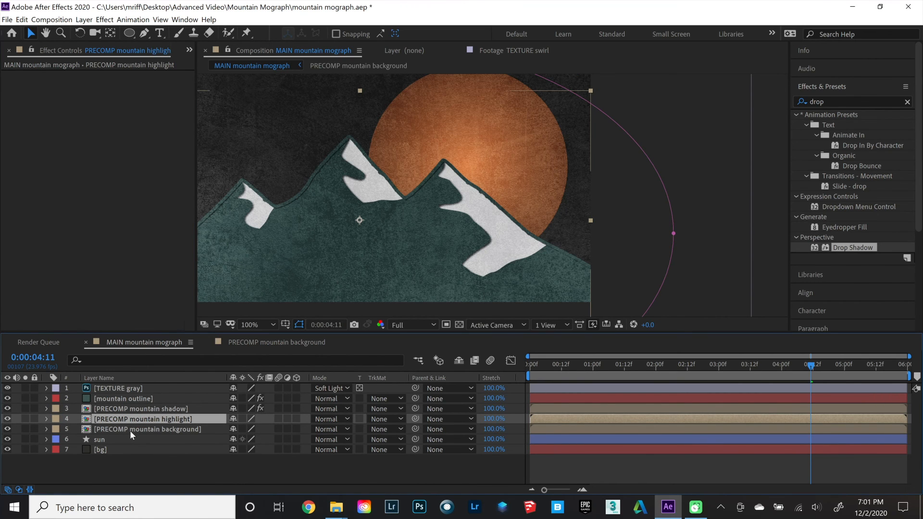
left_click(129, 431, "shift")
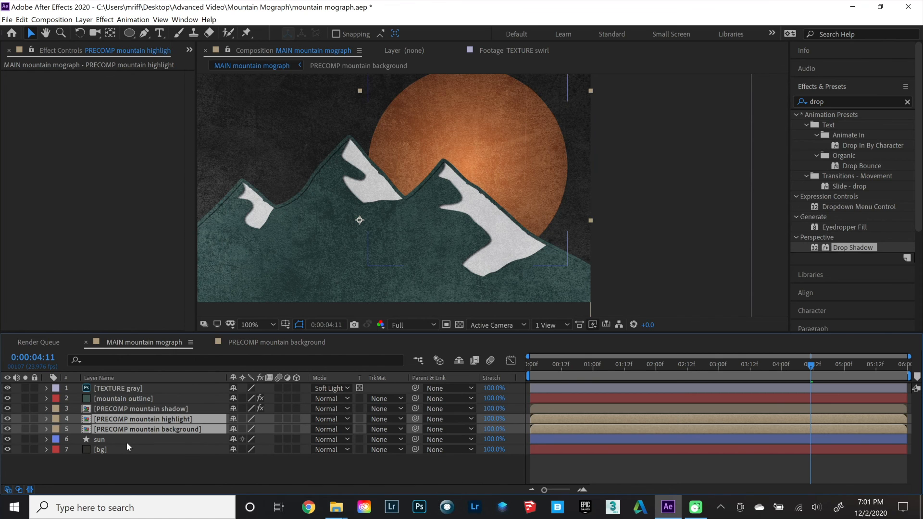
left_click(128, 441, "shift")
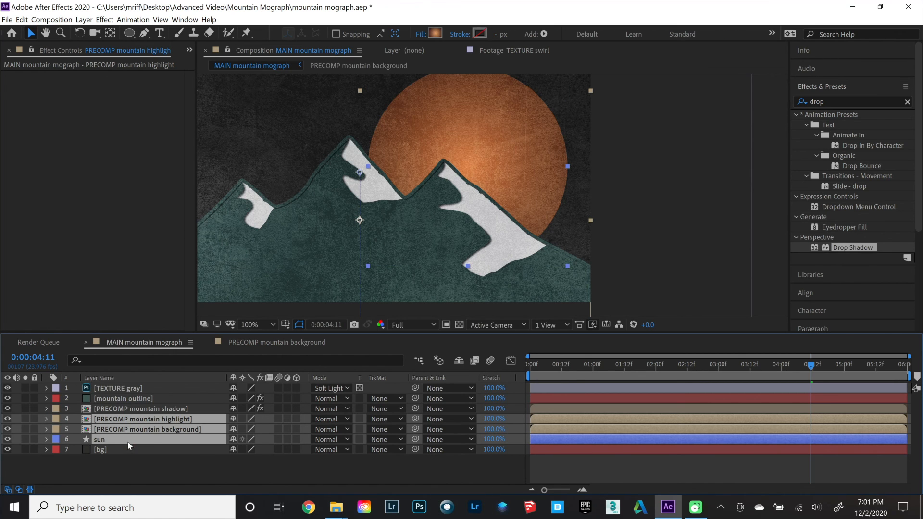
key("ctrl+v")
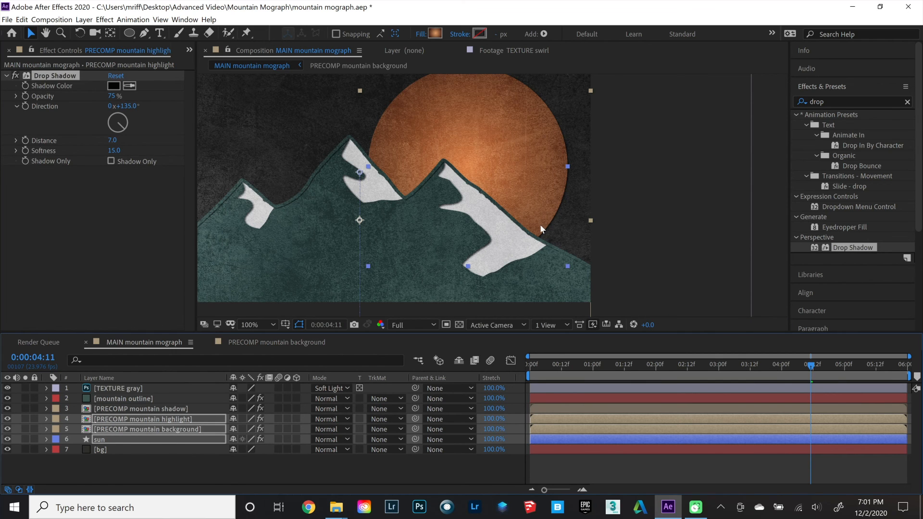
left_click(651, 204)
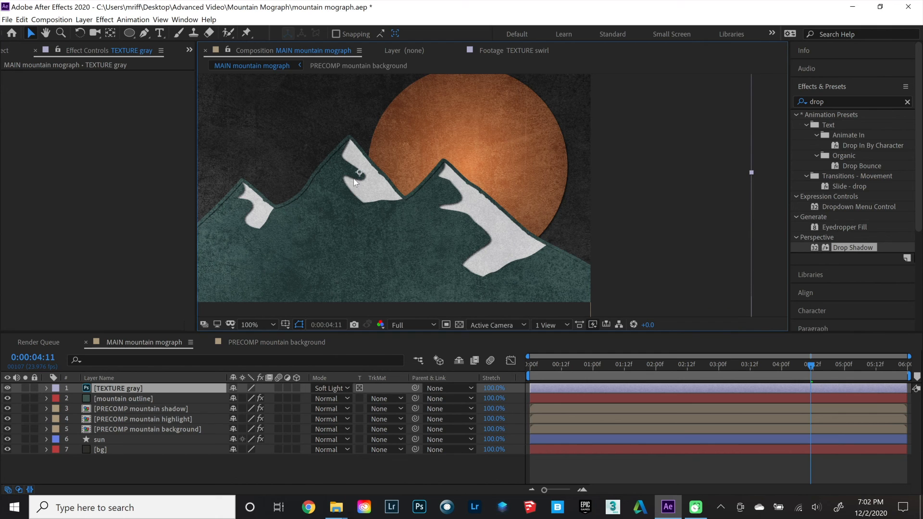
Set the mountain outline layer's Drop Shadow to distance 7 and softness 10.
key("comma")
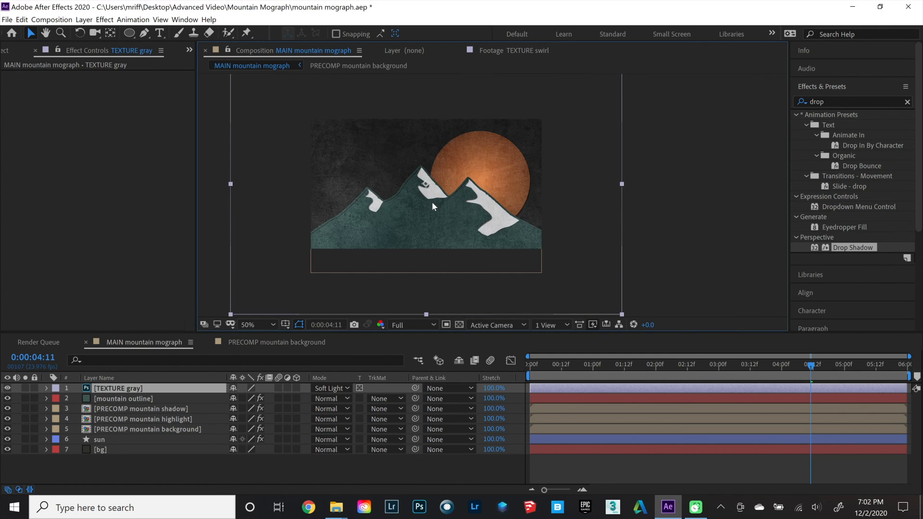
key("space")
left_click_drag(405, 214, 434, 237)
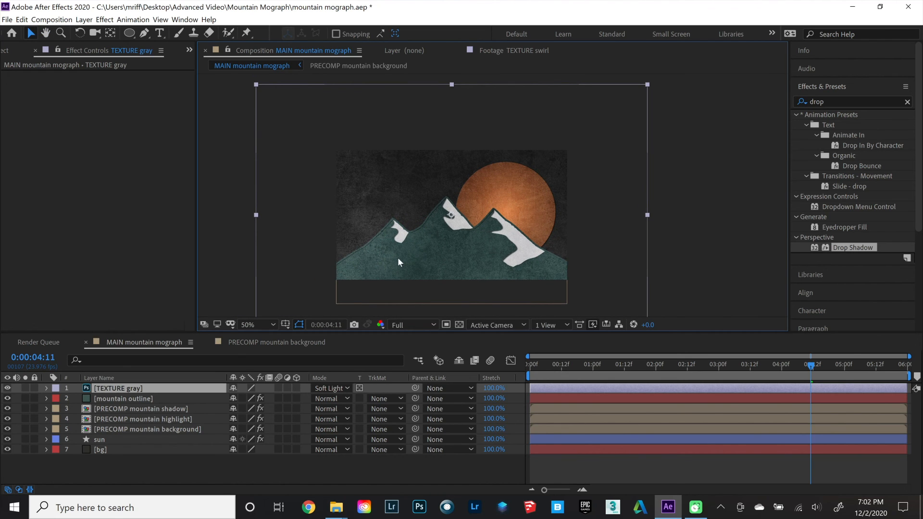
left_click(156, 408)
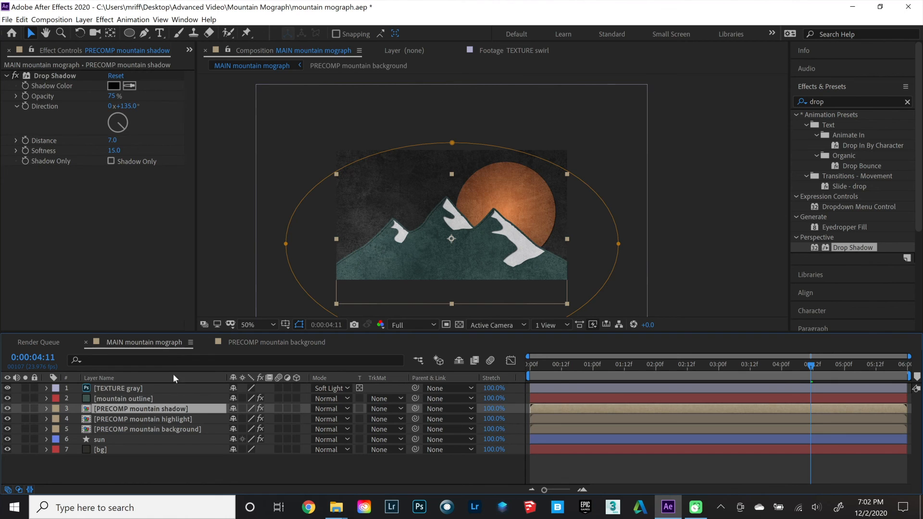
left_click(159, 399)
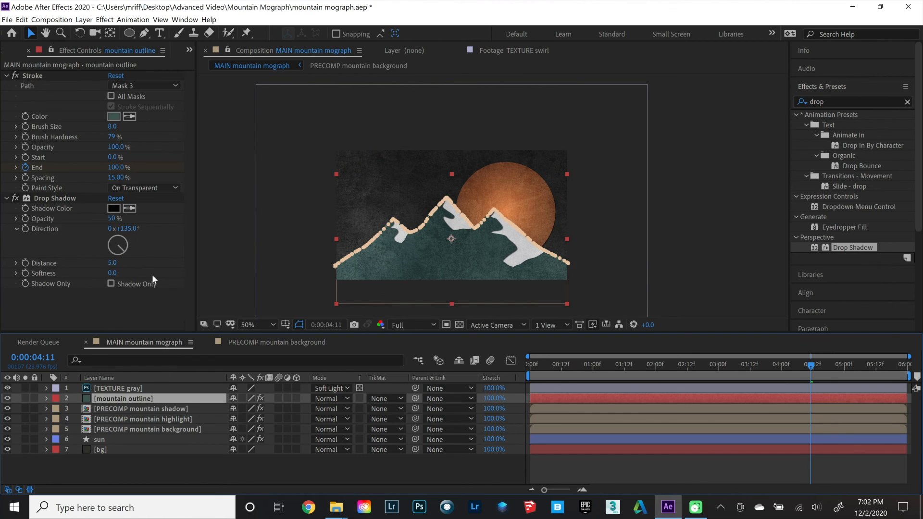
left_click(112, 263)
type("7")
key("Return")
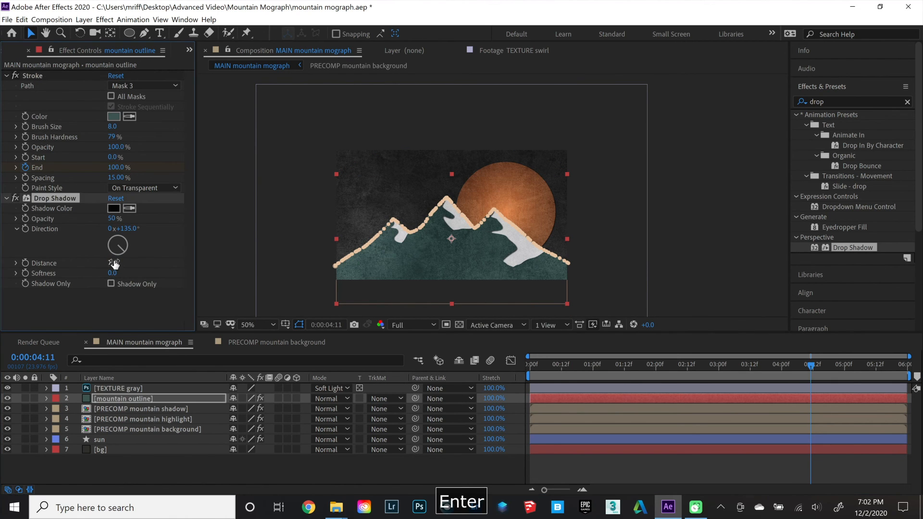
left_click(112, 272)
type("10")
key("Return")
Check the outline's shadow along the peaks up close and set its Drop Shadow opacity to 75%.
left_click(690, 245)
scroll(371, 215, "up", 2)
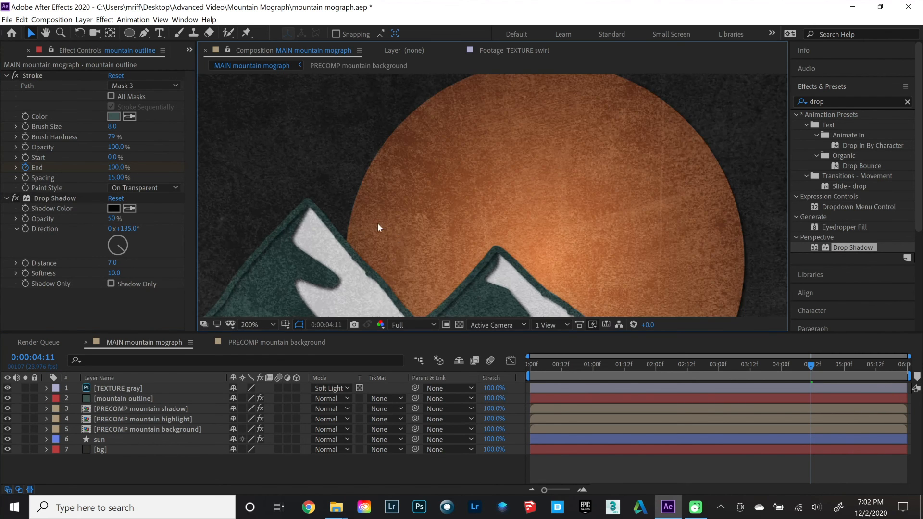
scroll(407, 257, "down", 2)
left_click_drag(496, 262, 480, 269)
left_click(111, 218)
type("75")
key("Return")
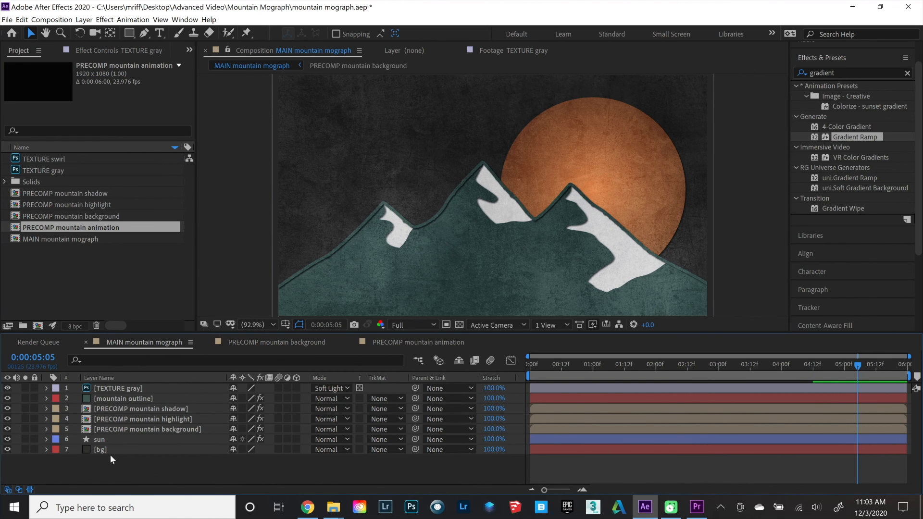
Pre-compose all layers from TEXTURE gray through sun, excluding bg, into a composition named PRECOMP mountain animation.
left_click(124, 389)
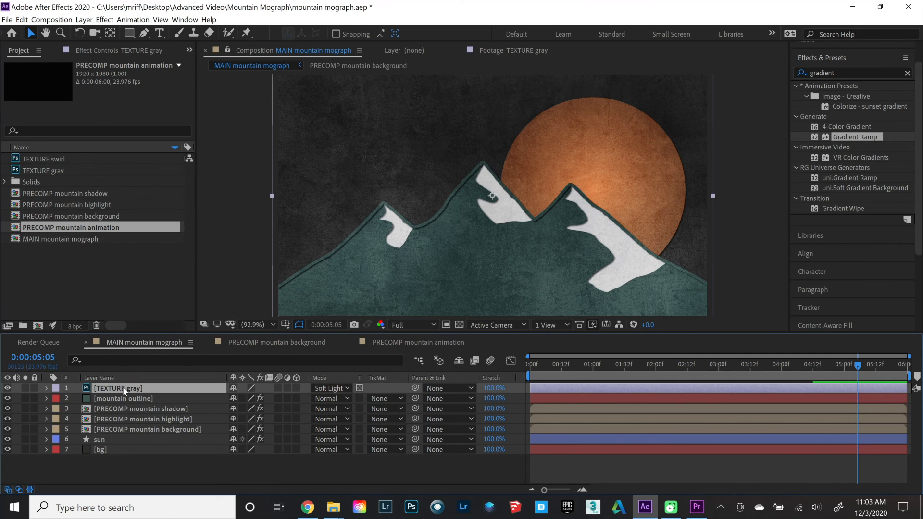
left_click(123, 438, "shift")
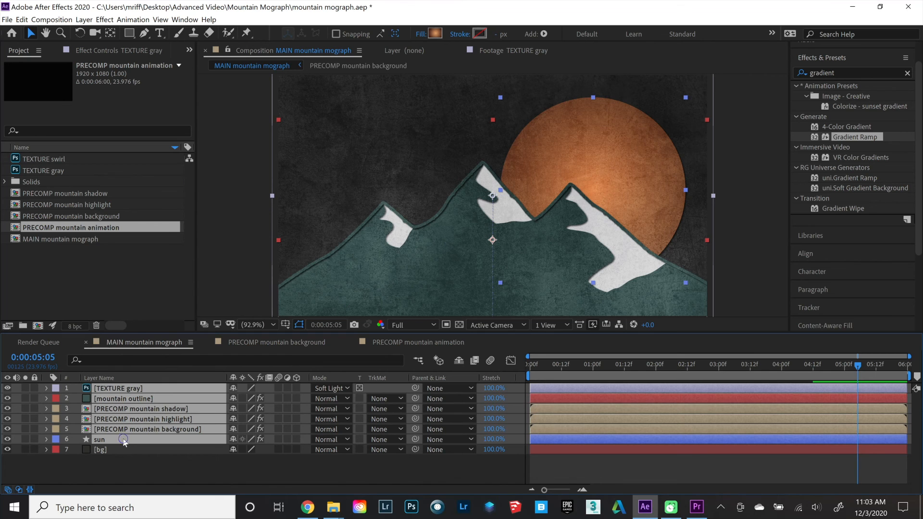
right_click(123, 440)
left_click(207, 398)
type("PRECOMP ")
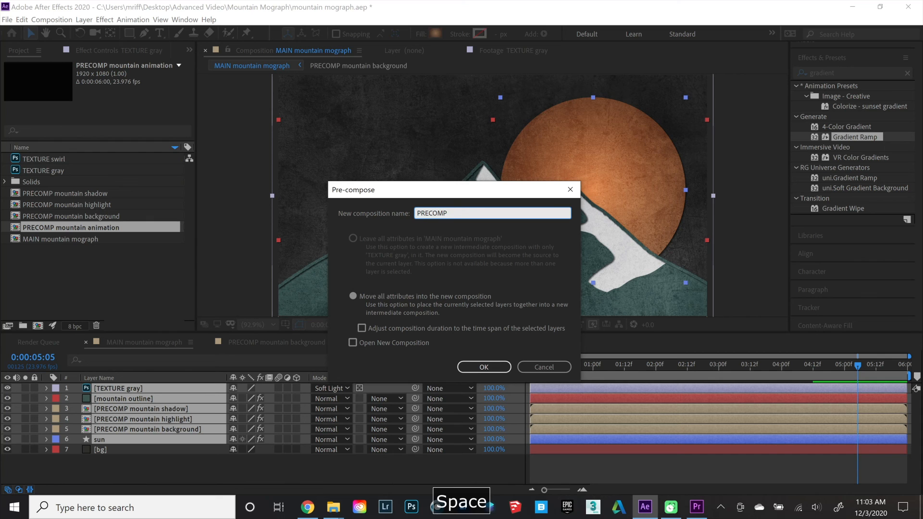
type("mountain animation")
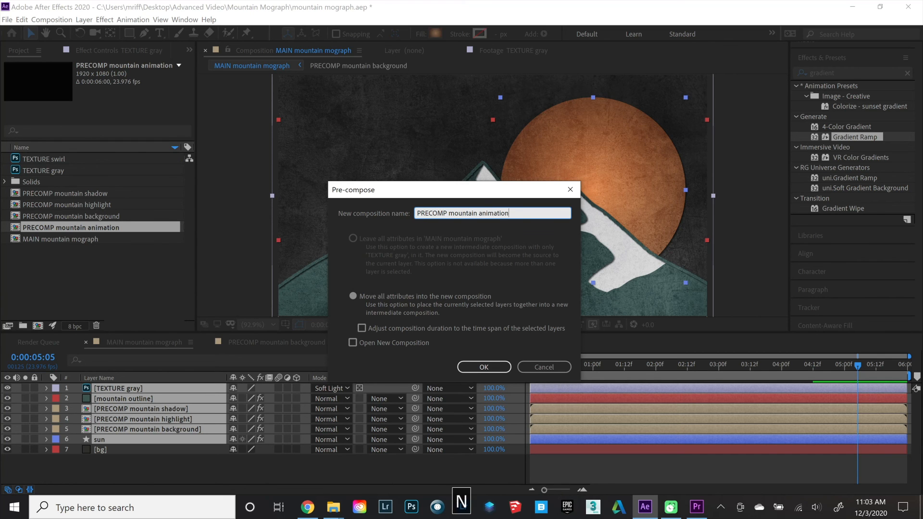
left_click(484, 366)
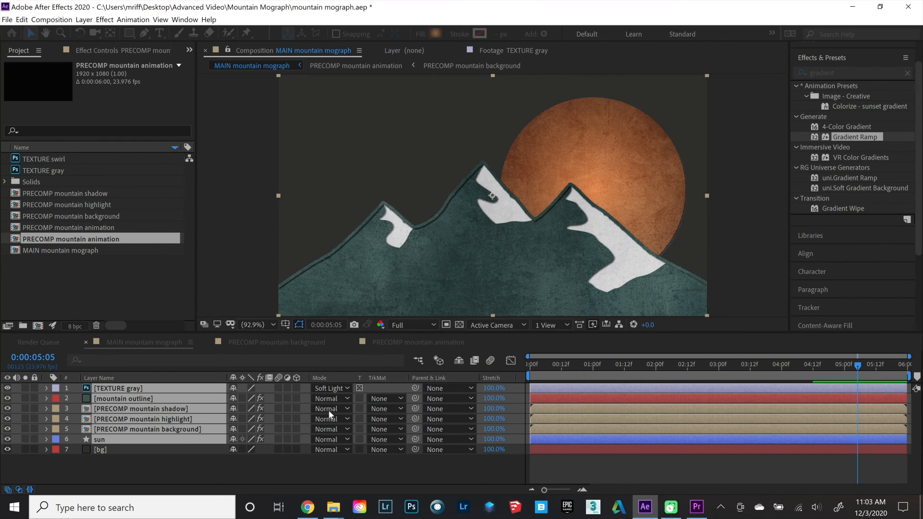
Apply the Gradient Ramp effect to the bg layer and set its start color to dark blue 1F2A35.
left_click(104, 400)
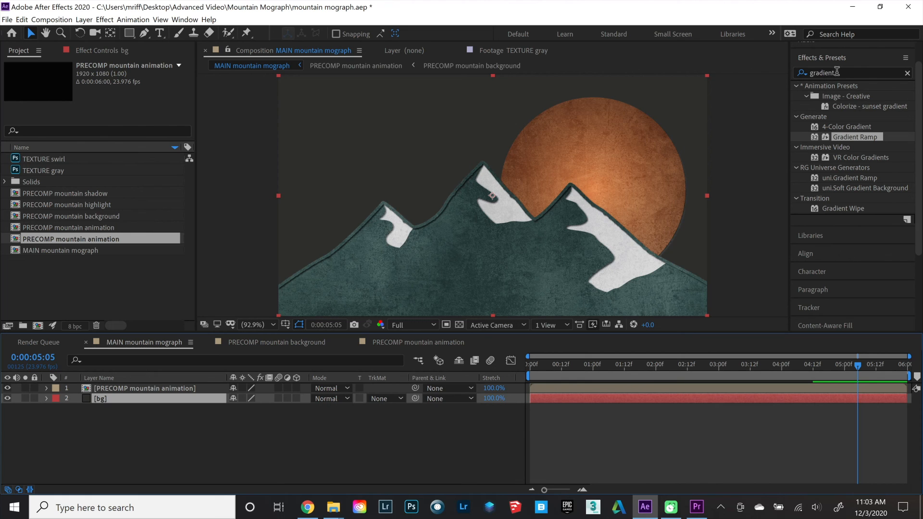
left_click_drag(844, 137, 110, 396)
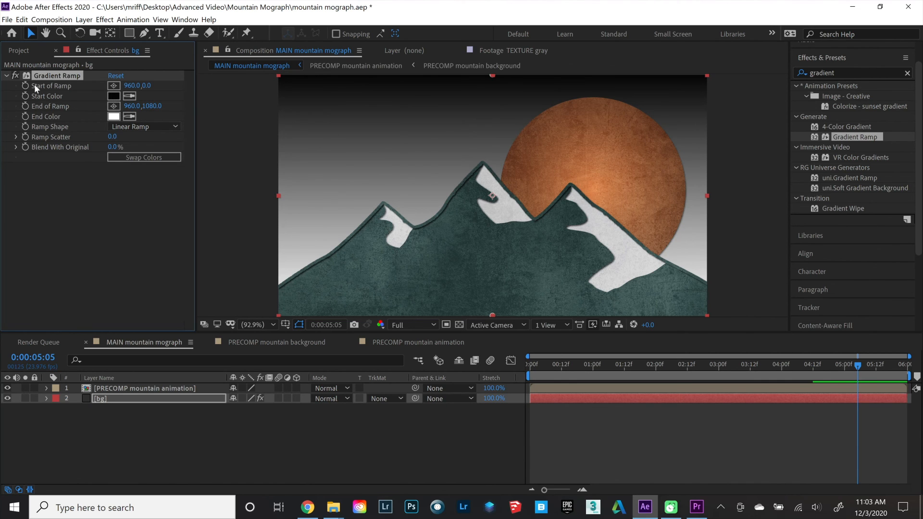
left_click(115, 96)
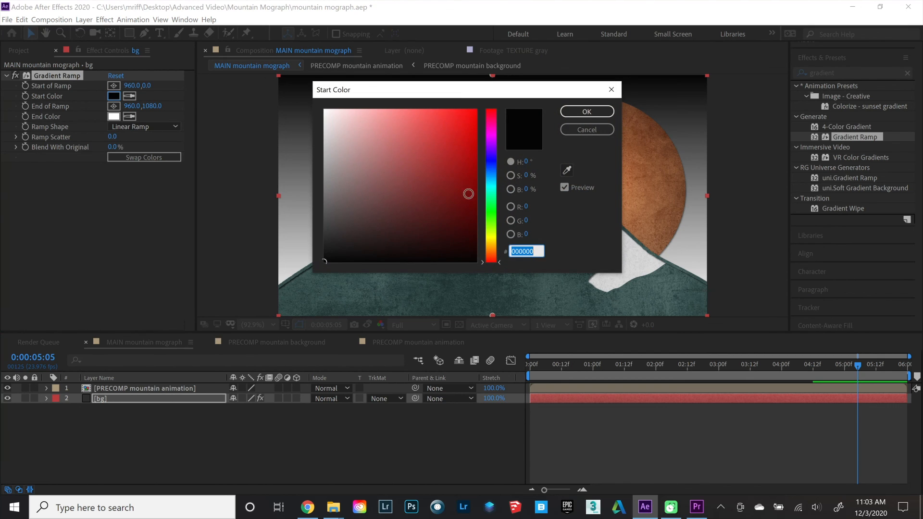
left_click(493, 186)
left_click_drag(495, 187, 495, 173)
mouse_move(400, 193)
left_mouse_down()
mouse_move(377, 233)
mouse_move(387, 230)
left_mouse_up()
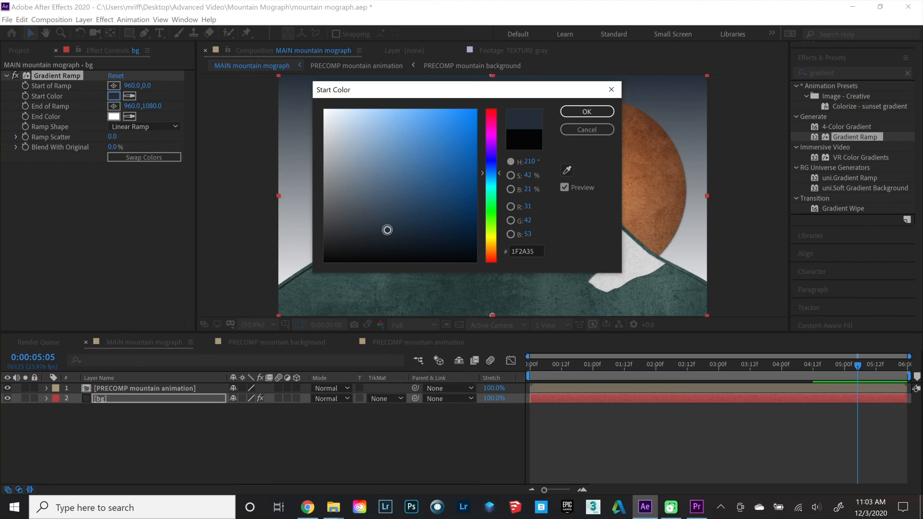
left_click(586, 112)
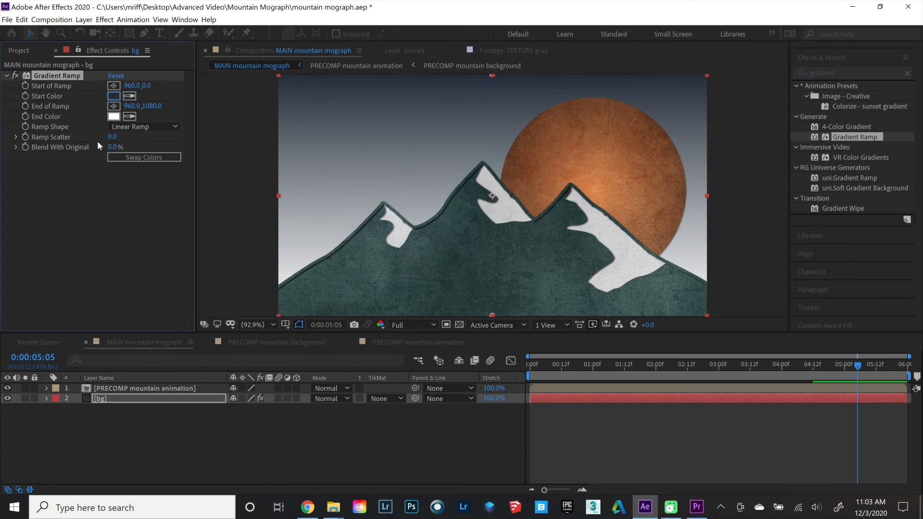
Set the end color of the bg layer's Gradient Ramp to burnt orange 723D1C.
left_click(113, 116)
mouse_move(493, 255)
left_mouse_down()
mouse_move(493, 237)
mouse_move(493, 250)
left_mouse_up()
mouse_move(405, 189)
left_mouse_down()
mouse_move(410, 198)
mouse_move(384, 186)
mouse_move(426, 183)
mouse_move(439, 193)
left_mouse_up()
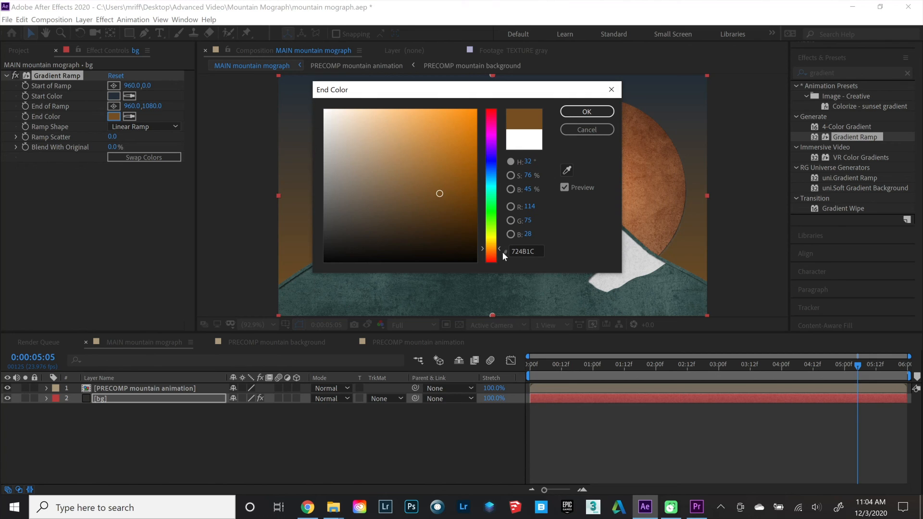
left_click_drag(500, 247, 498, 252)
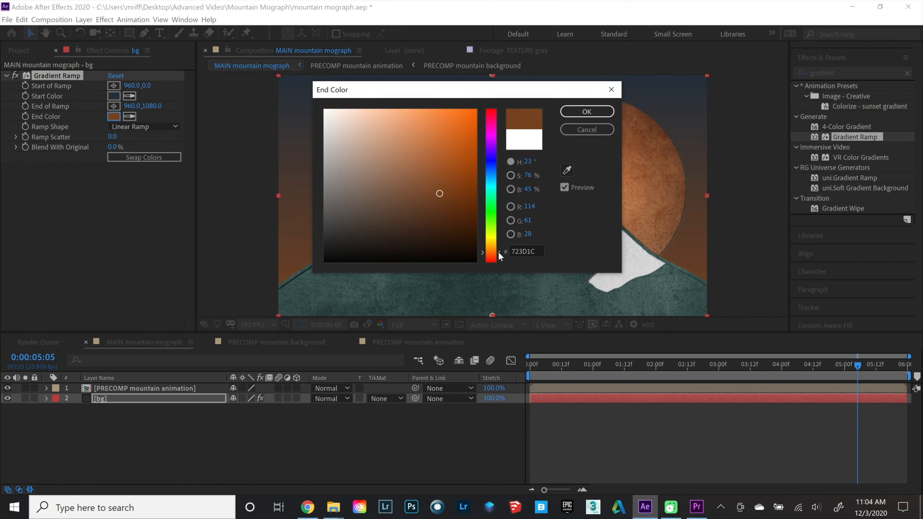
left_click_drag(514, 96, 329, 156)
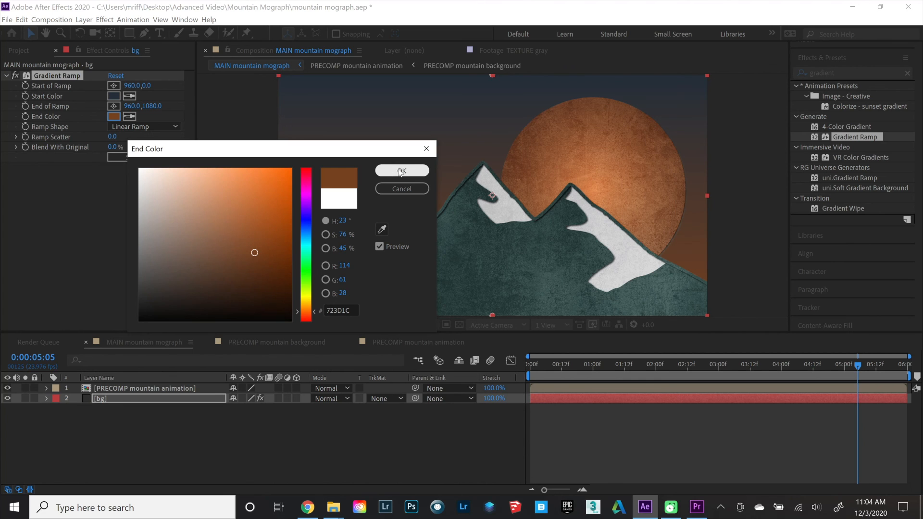
left_click(402, 171)
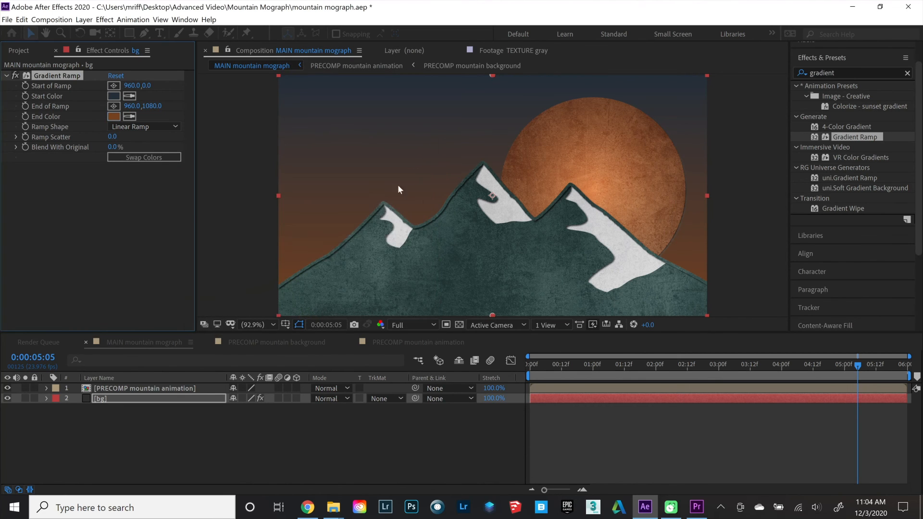
left_click(205, 397)
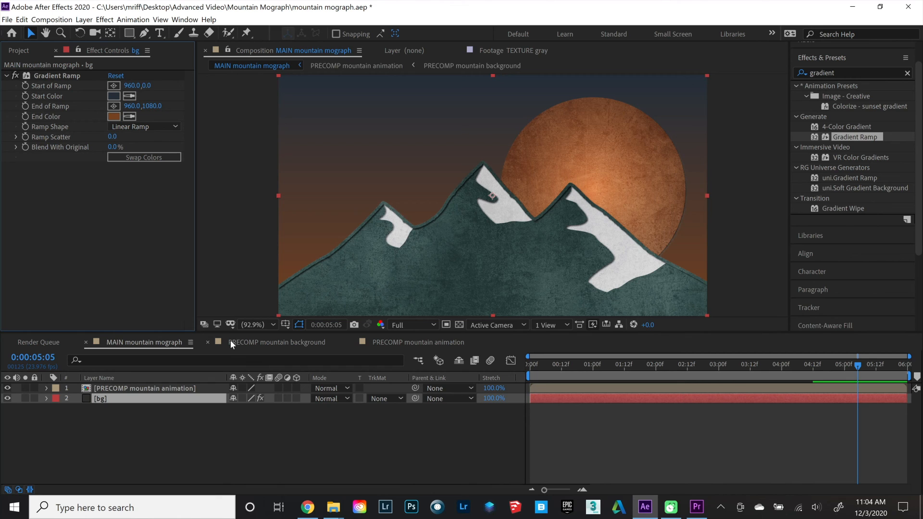
Add TEXTURE white between the PRECOMP mountain animation and bg layers and scale it to 50%.
left_click(19, 51)
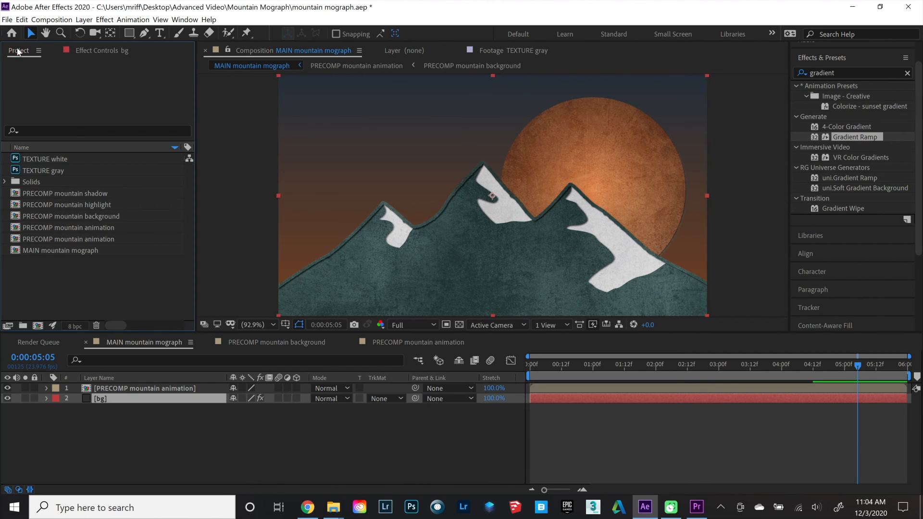
left_click(41, 170)
left_click(17, 159)
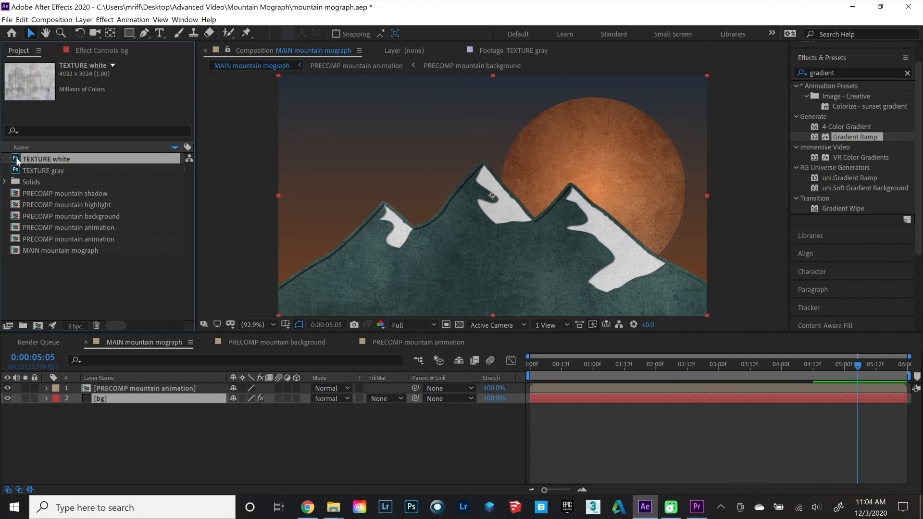
left_click_drag(17, 160, 138, 394)
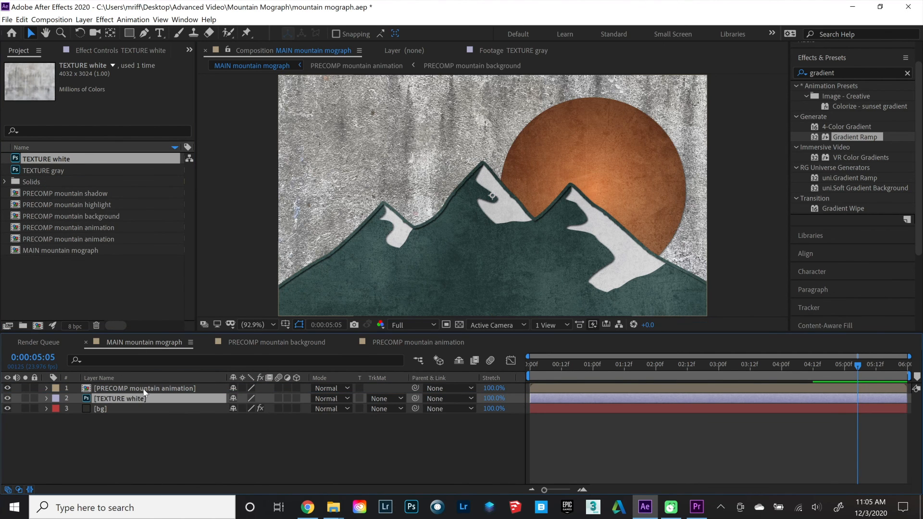
key("s")
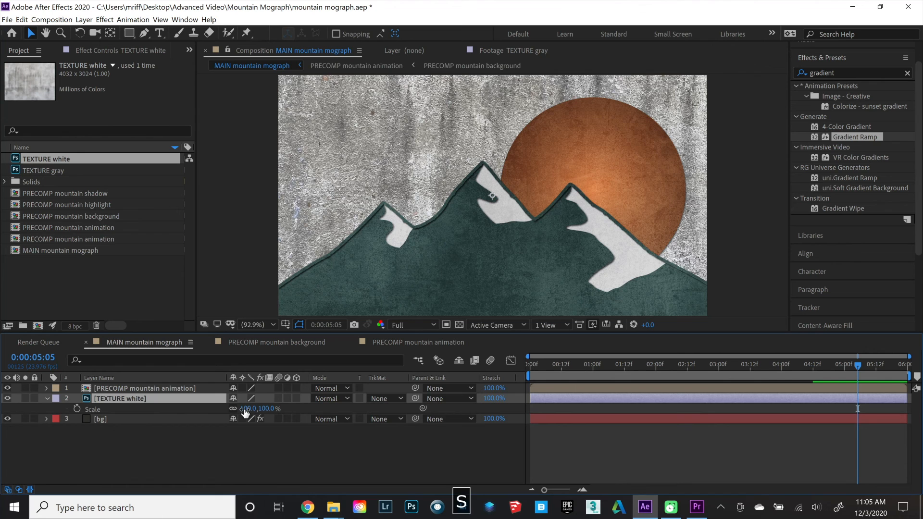
left_click_drag(248, 409, 221, 411)
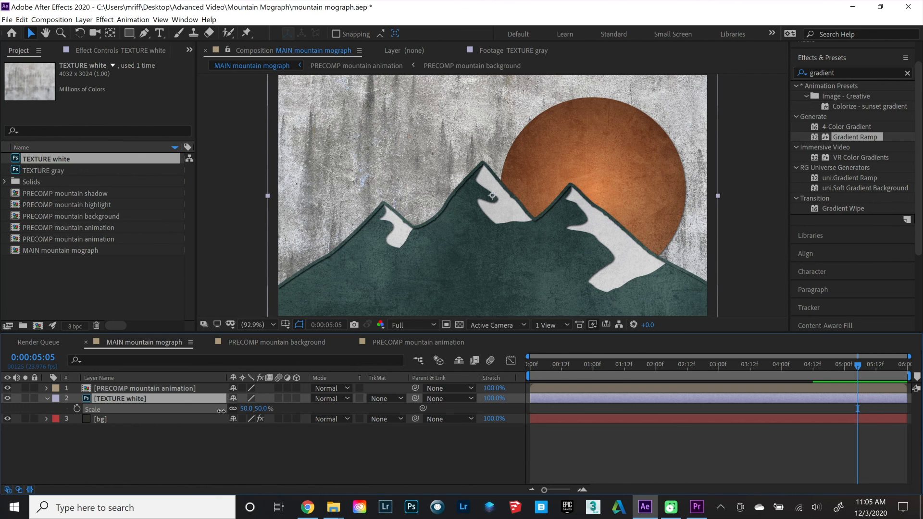
Set the TEXTURE white layer's blending mode to Overlay and its opacity to 25%.
left_click(345, 400)
left_click(371, 265)
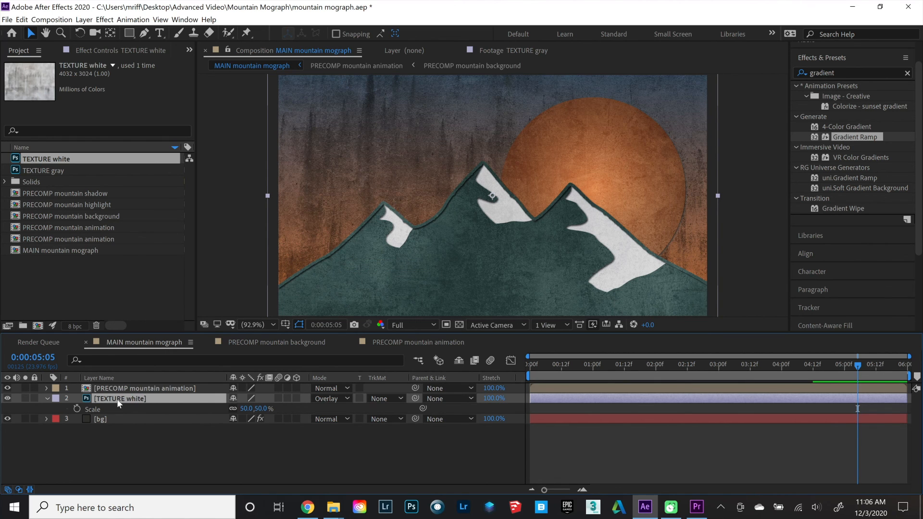
key("t")
left_click(236, 408)
type("25")
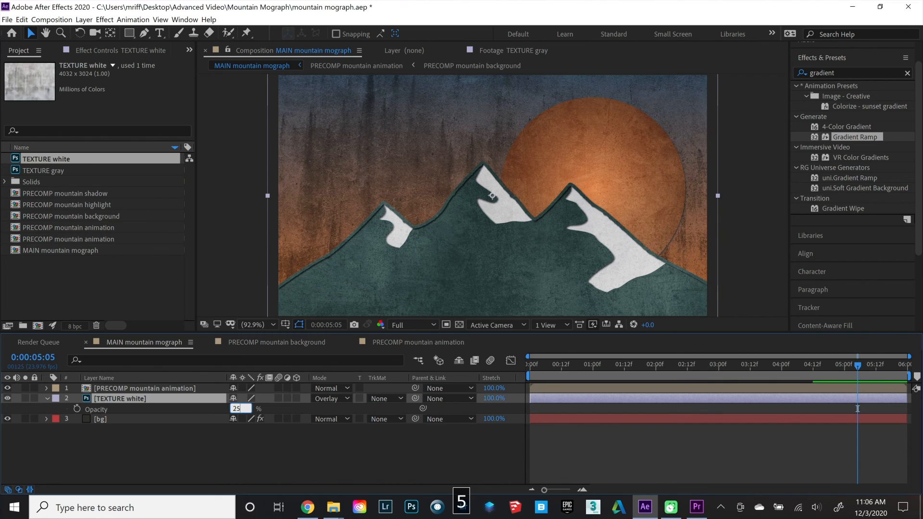
key("Return")
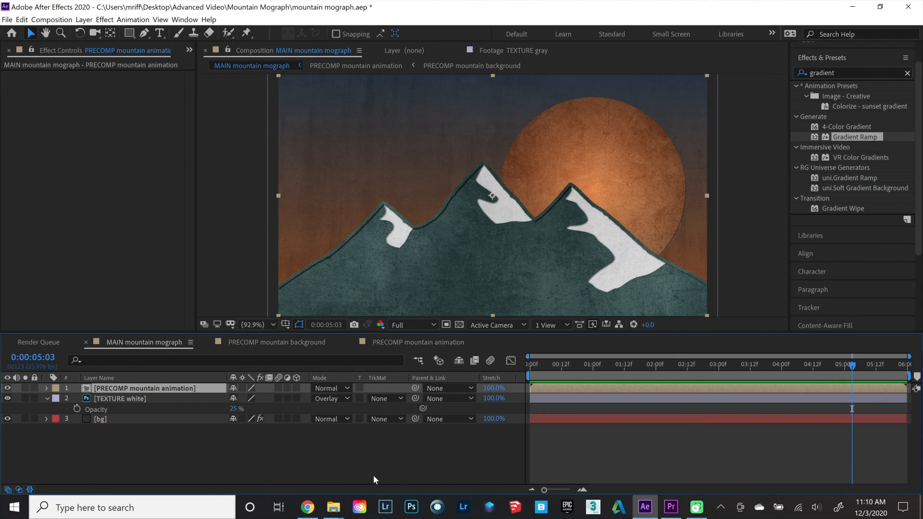
Open the PRECOMP mountain animation composition and set the sun layer's Drop Shadow to distance 15 and softness 30.
double_click(87, 390)
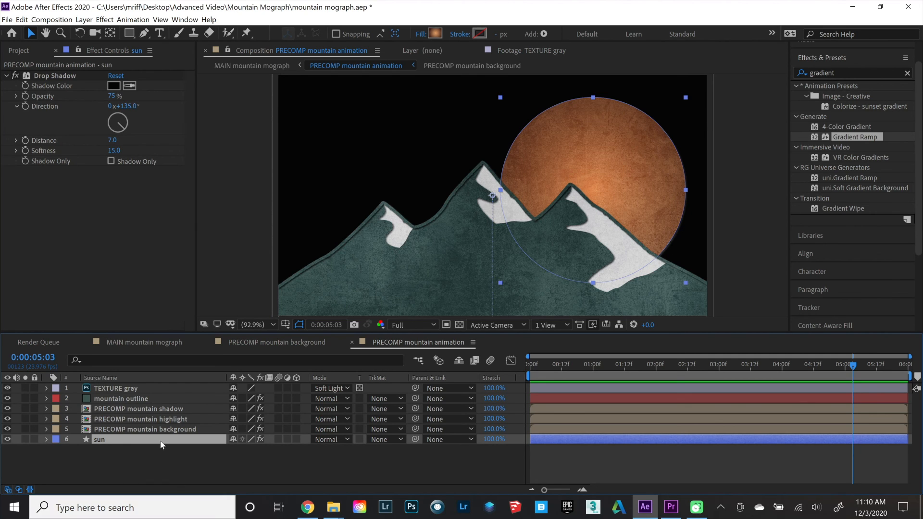
left_click(112, 140)
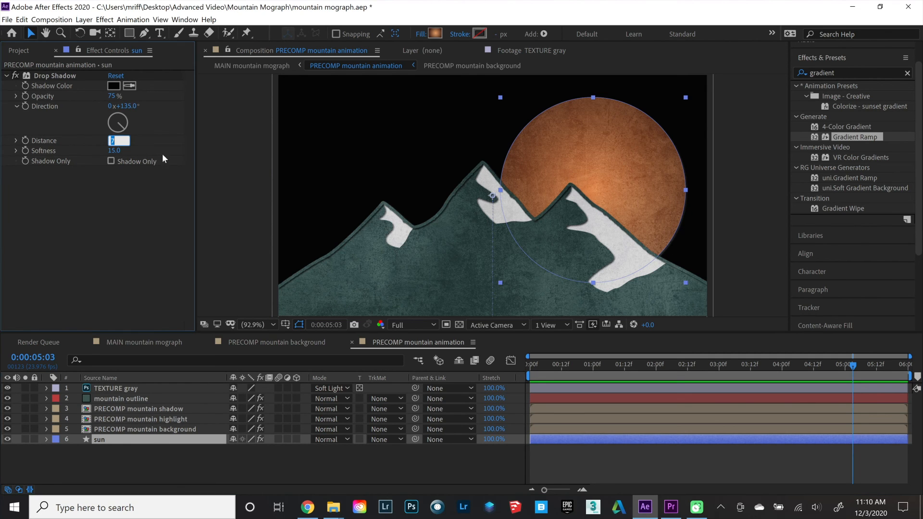
type("15")
key("Return")
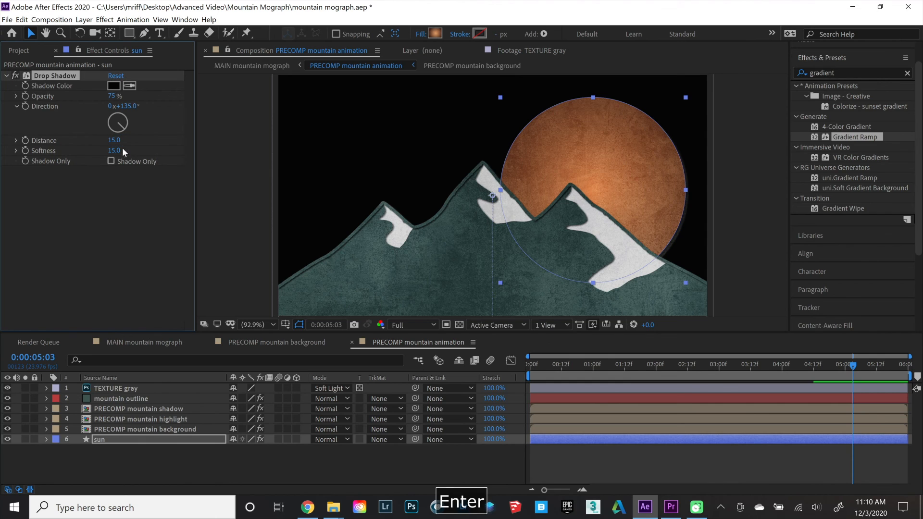
left_click(115, 150)
type("30")
key("Return")
left_click(137, 444)
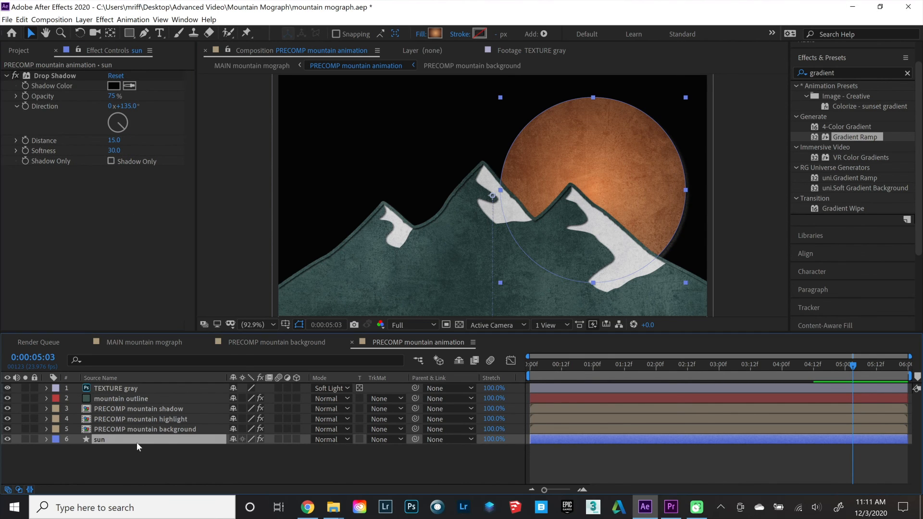
Set the direction of the PRECOMP mountain background layer's Drop Shadow to 88°.
left_click(144, 430)
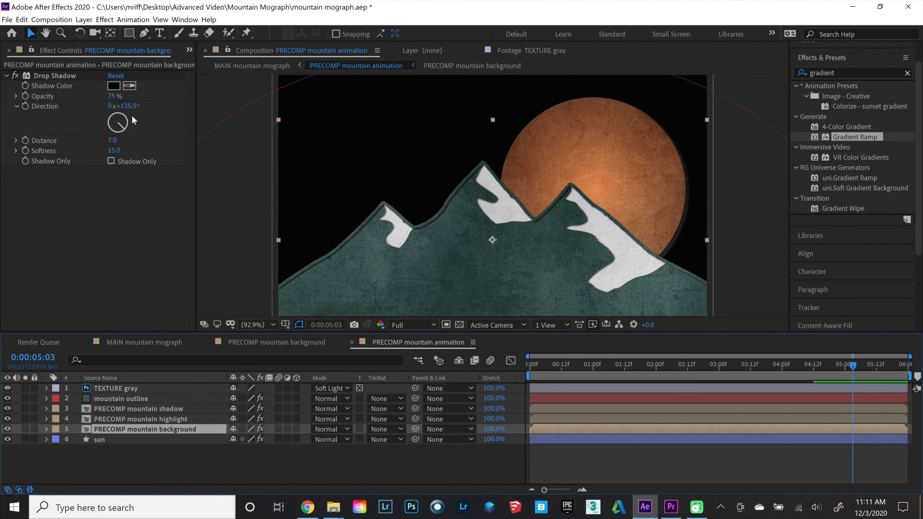
mouse_move(131, 115)
left_mouse_down()
mouse_move(124, 127)
mouse_move(132, 121)
left_mouse_up()
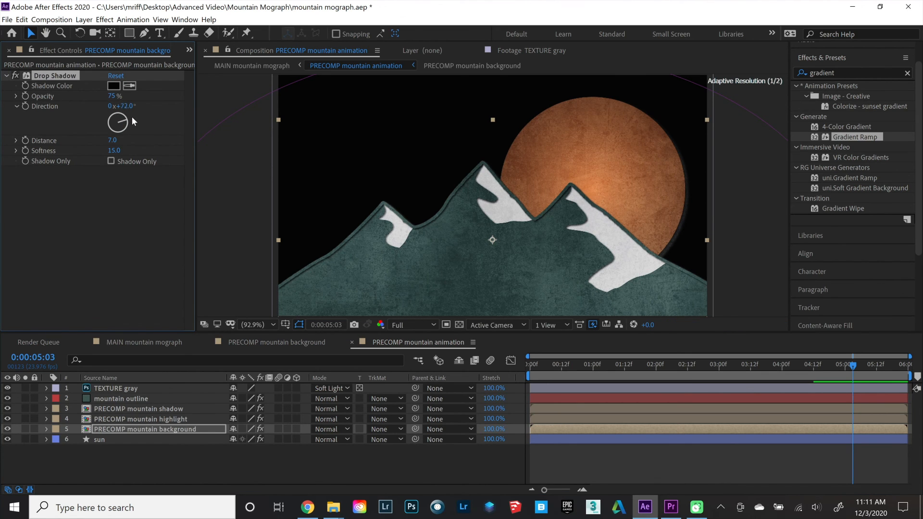
left_click_drag(134, 123, 134, 122)
key("Return")
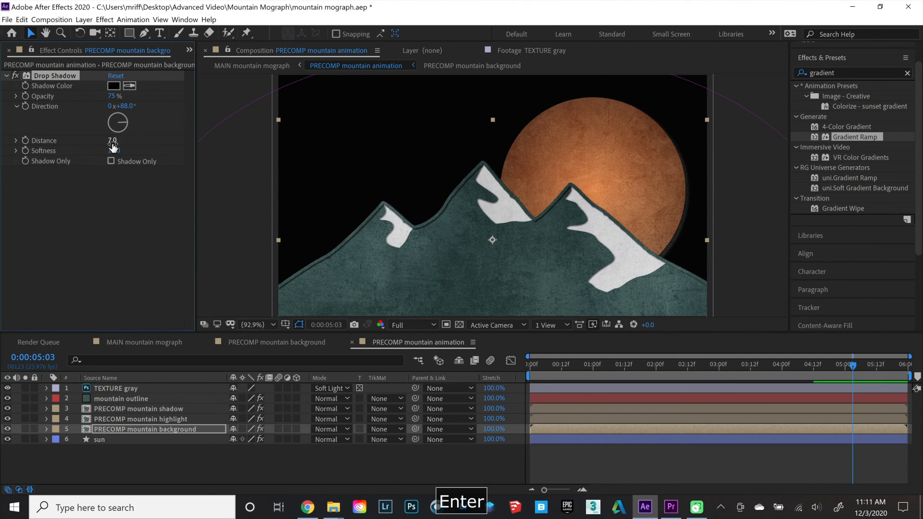
Set the PRECOMP mountain background layer's Drop Shadow distance to 30 and softness to 30.
left_click(113, 140)
type("30")
key("Return")
left_click(114, 151)
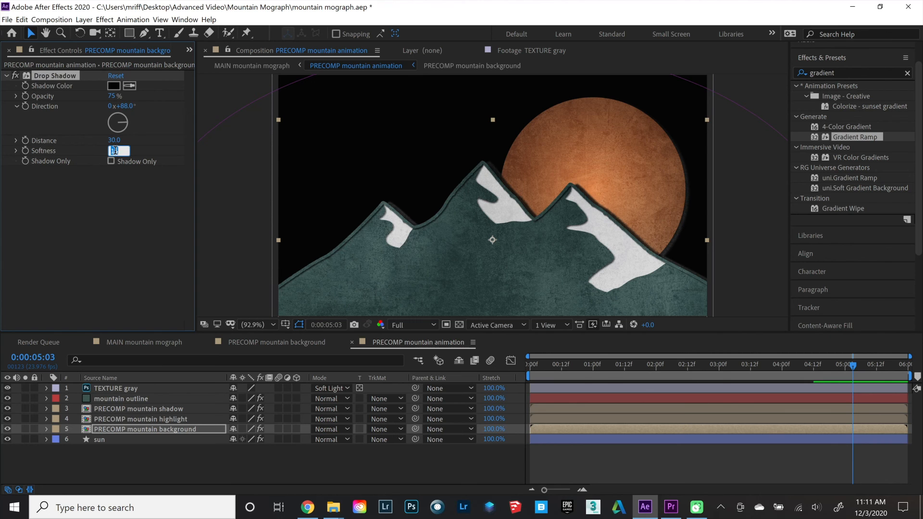
type("30")
key("Return")
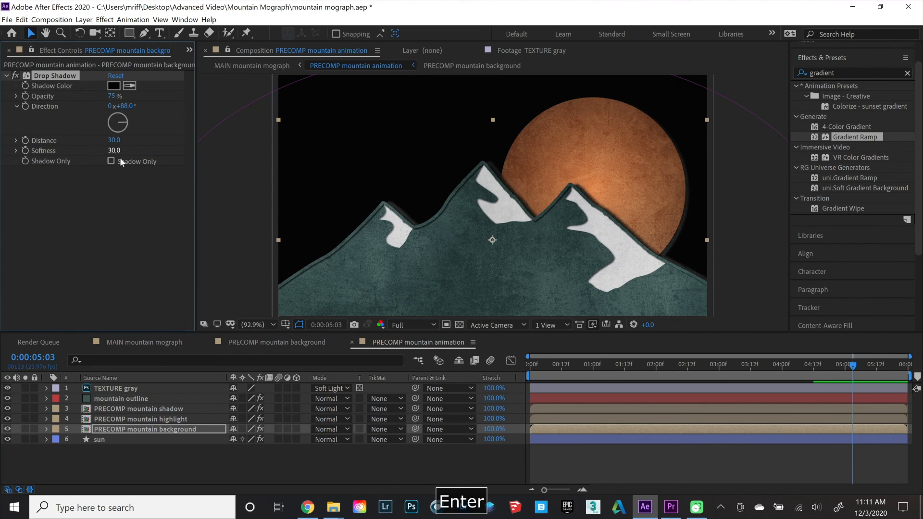
Return to the MAIN mountain mograph composition and preview the animation from the first frame.
left_click(137, 341)
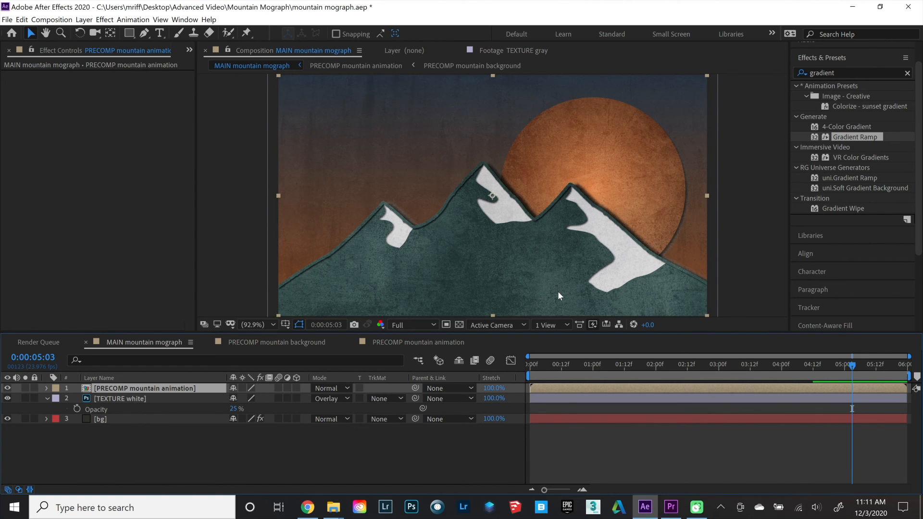
left_click_drag(847, 363, 554, 371)
key("space")
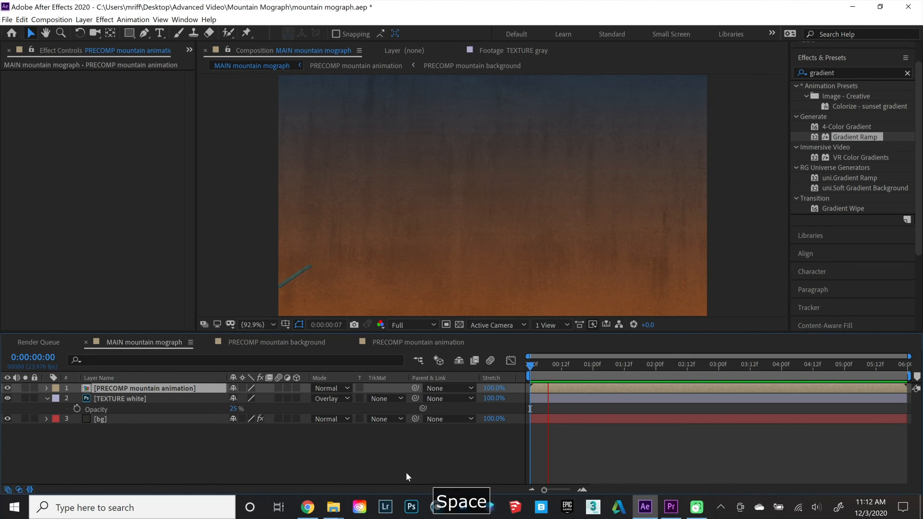